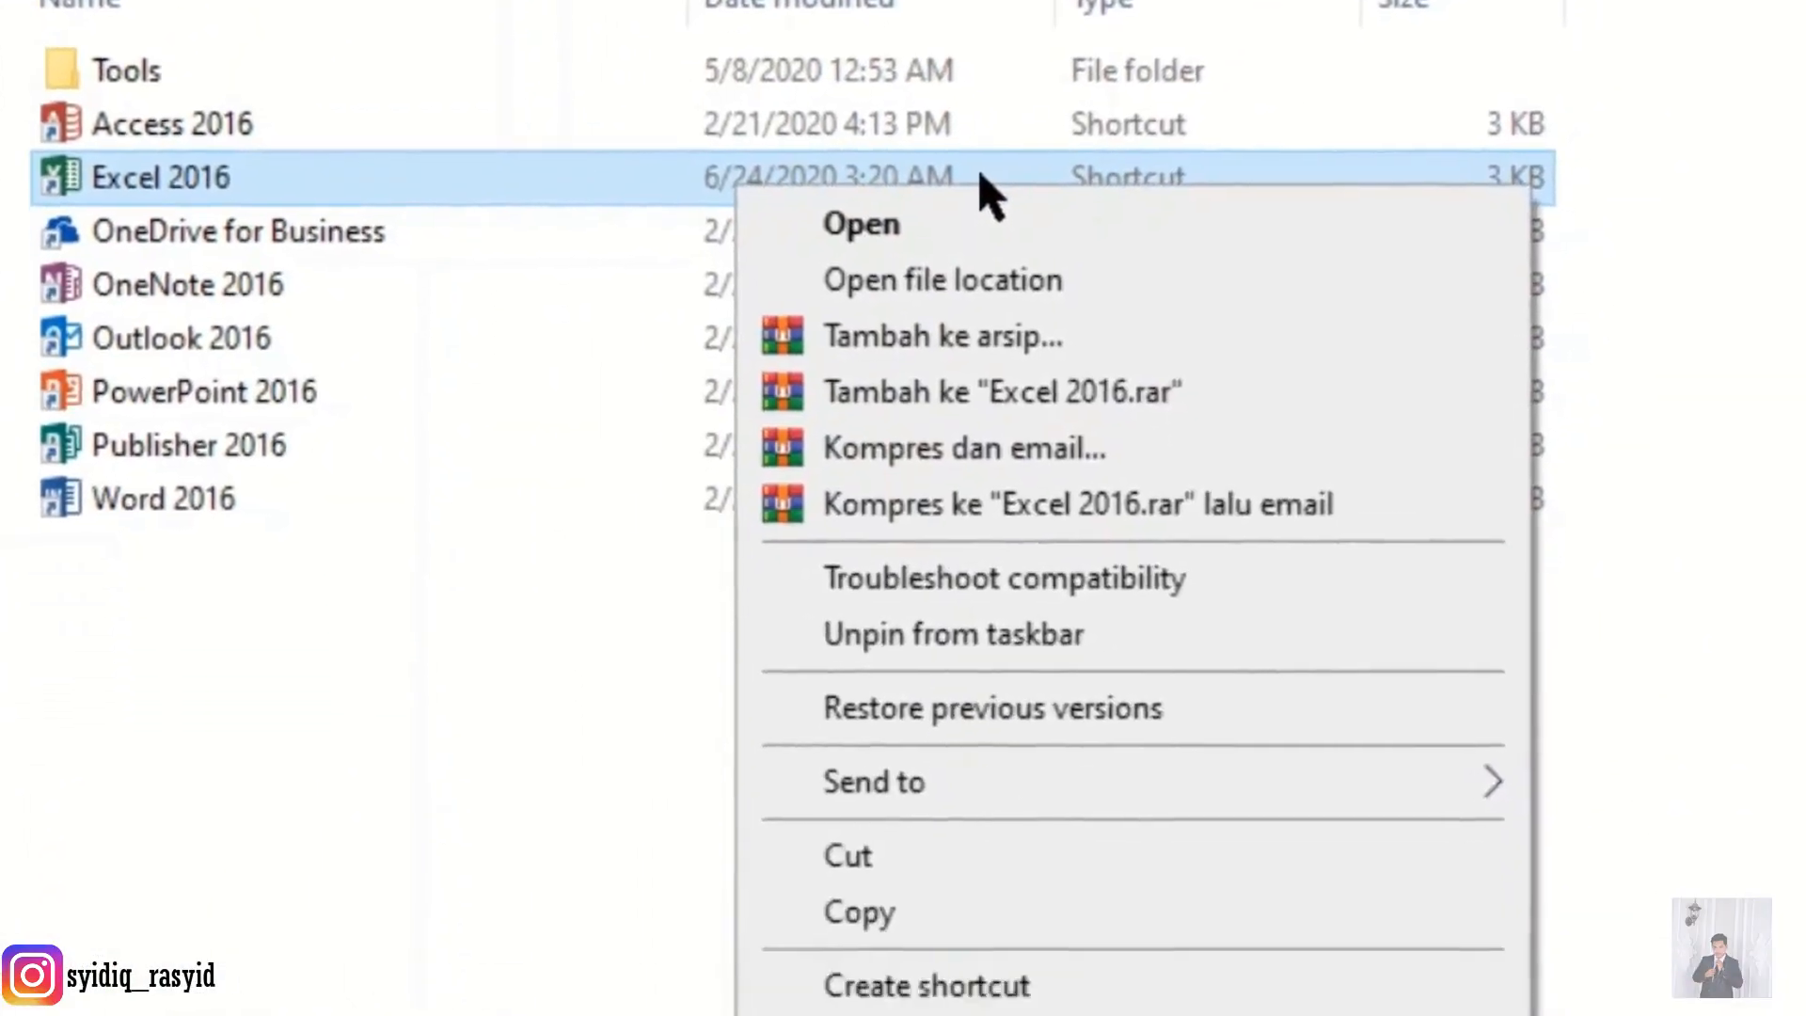
Open the Excel 2016 shortcut's properties and assign it the shortcut key Ctrl + Alt + E.
{"action": "left_click", "coordinate": [1105, 1015]}
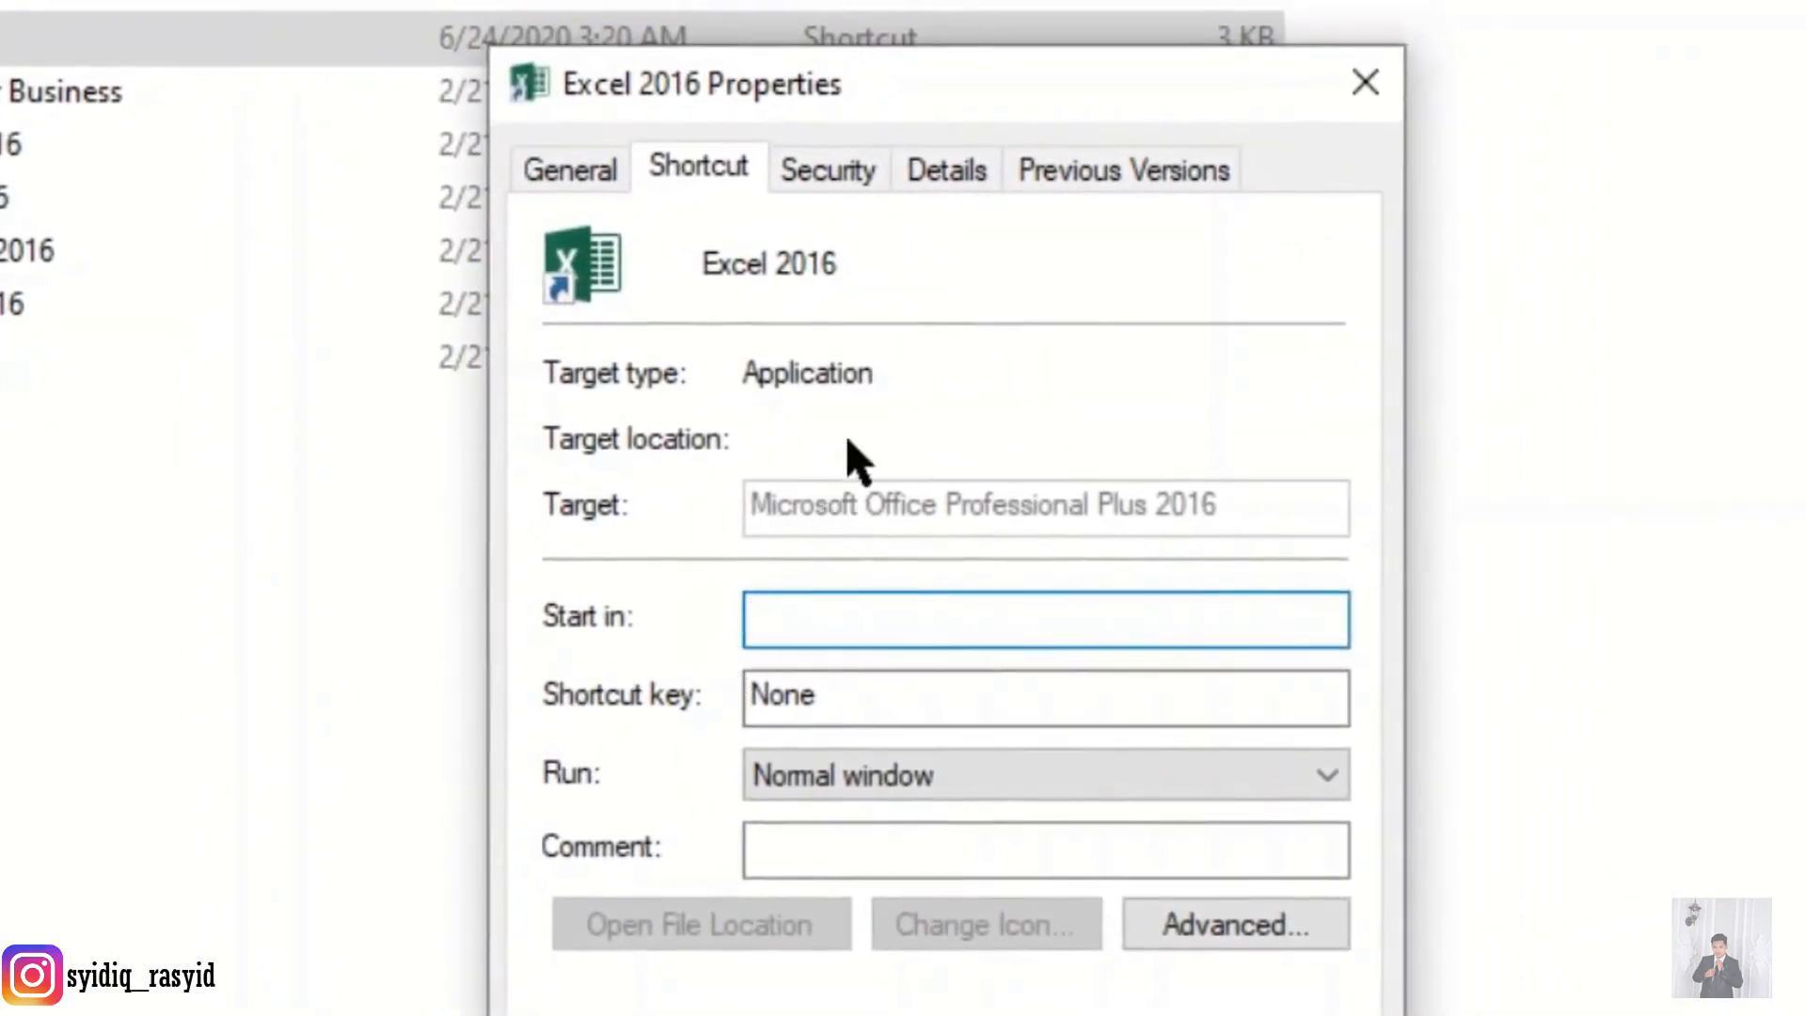
{"action": "left_click_drag", "start_coordinate": [998, 113], "coordinate": [982, 0]}
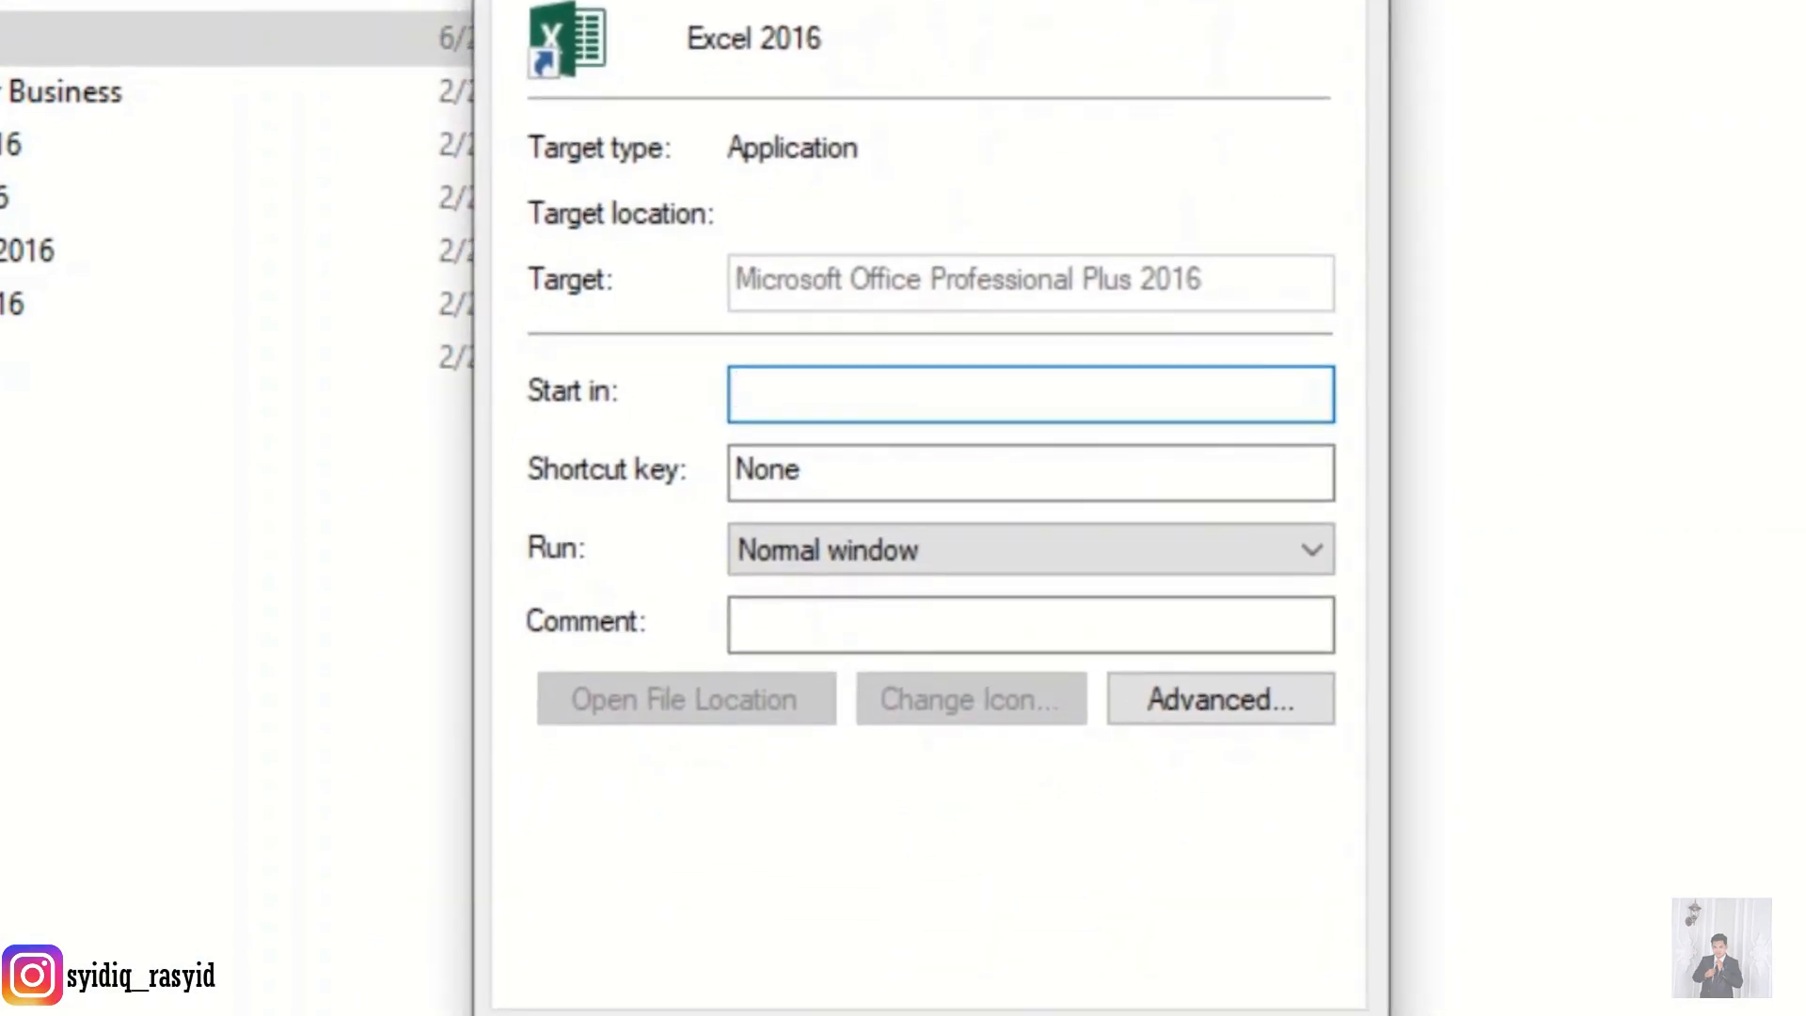
{"action": "left_click", "coordinate": [902, 484]}
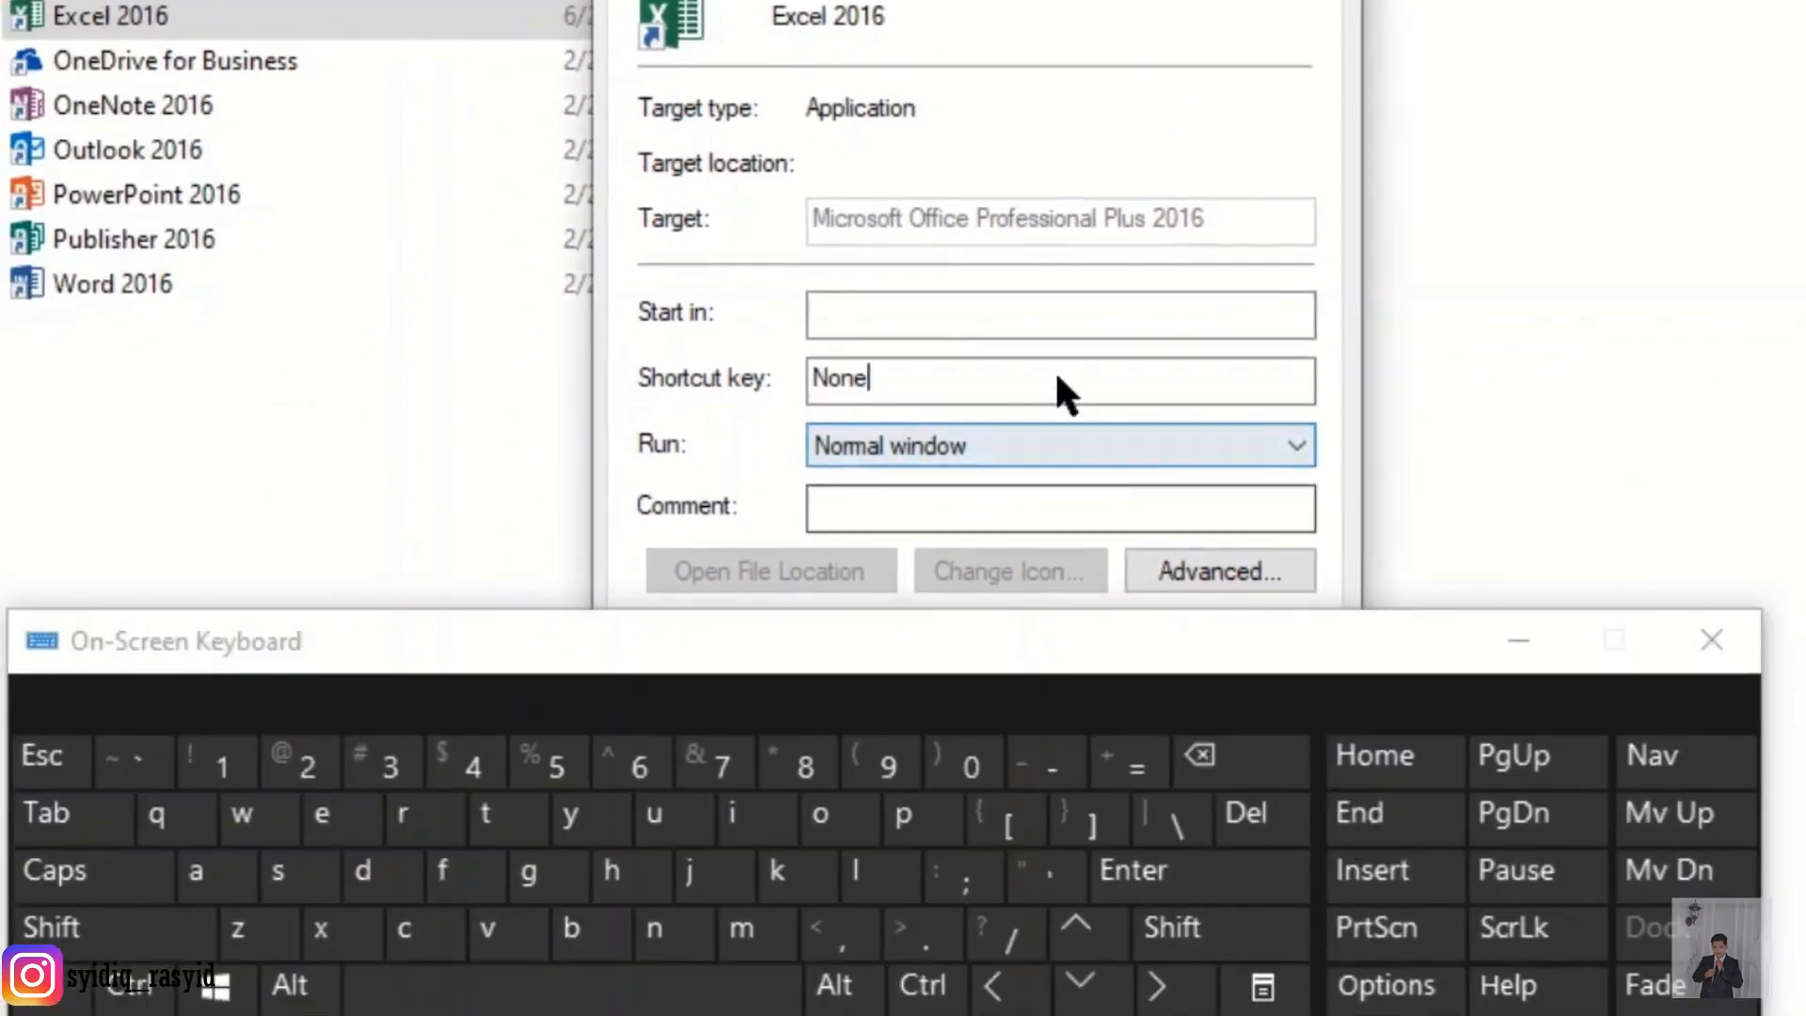
{"action": "key", "text": "ctrl+alt"}
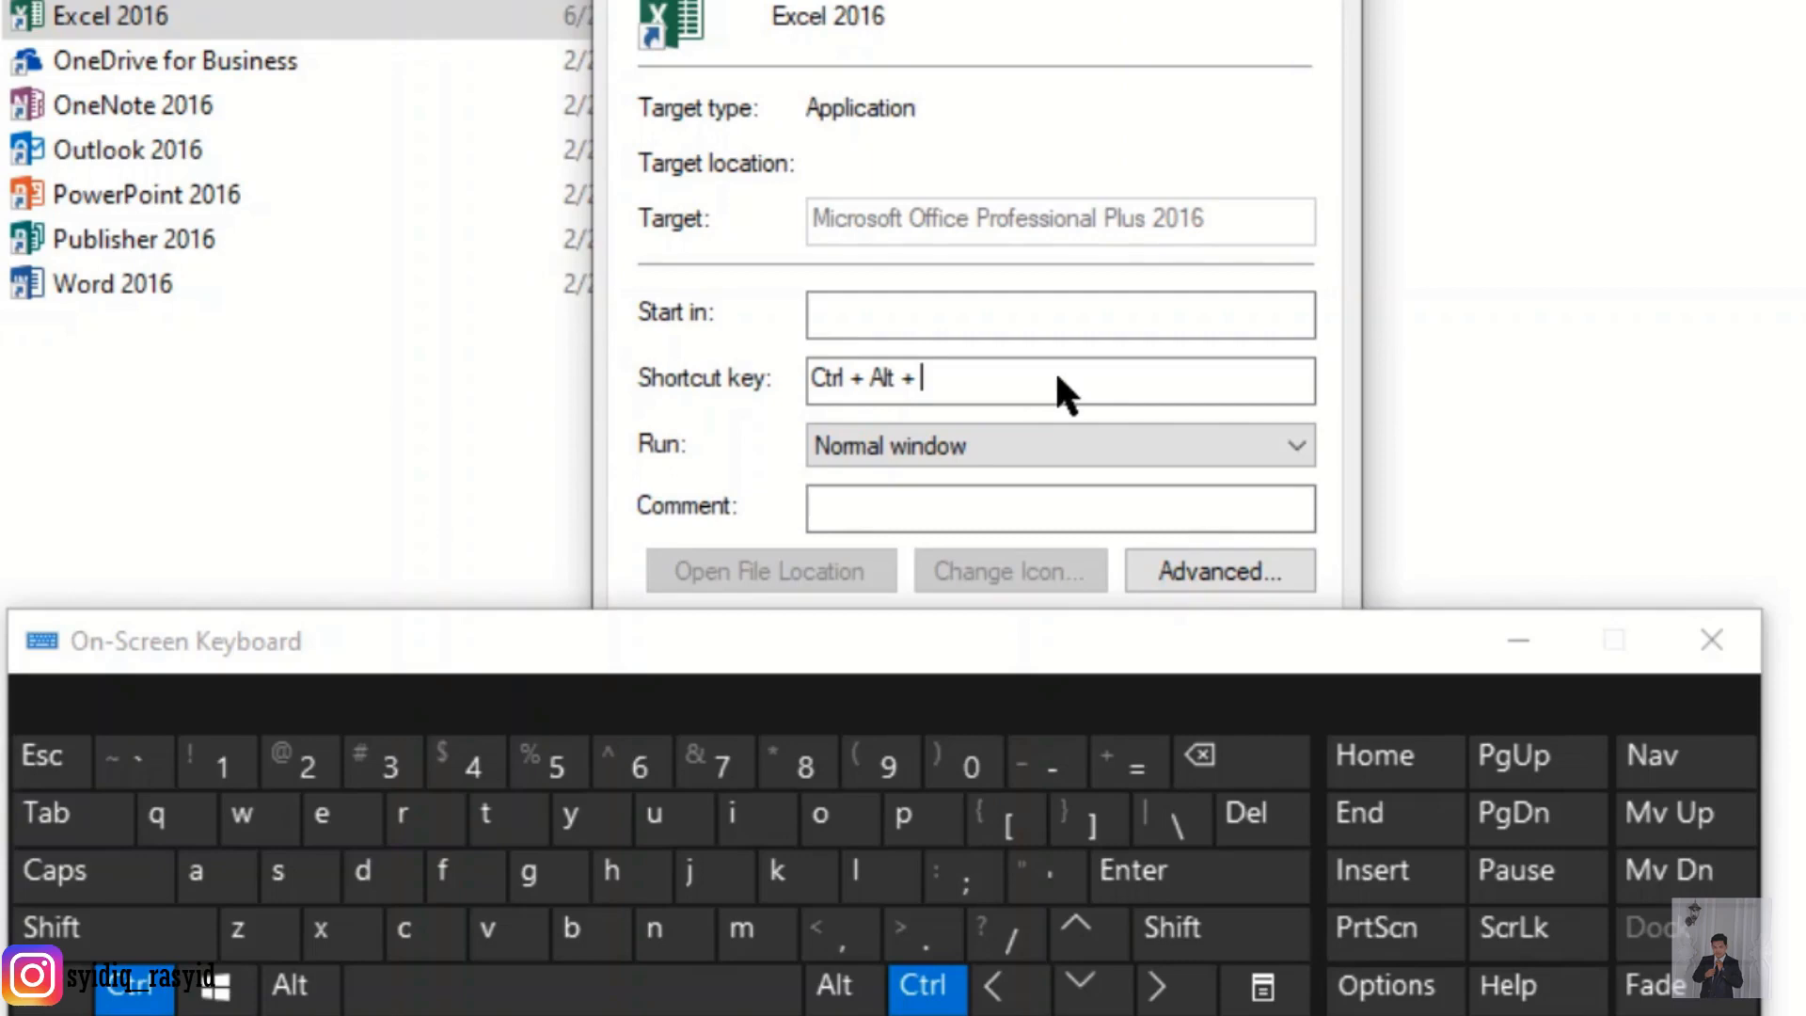
{"action": "key", "text": "e"}
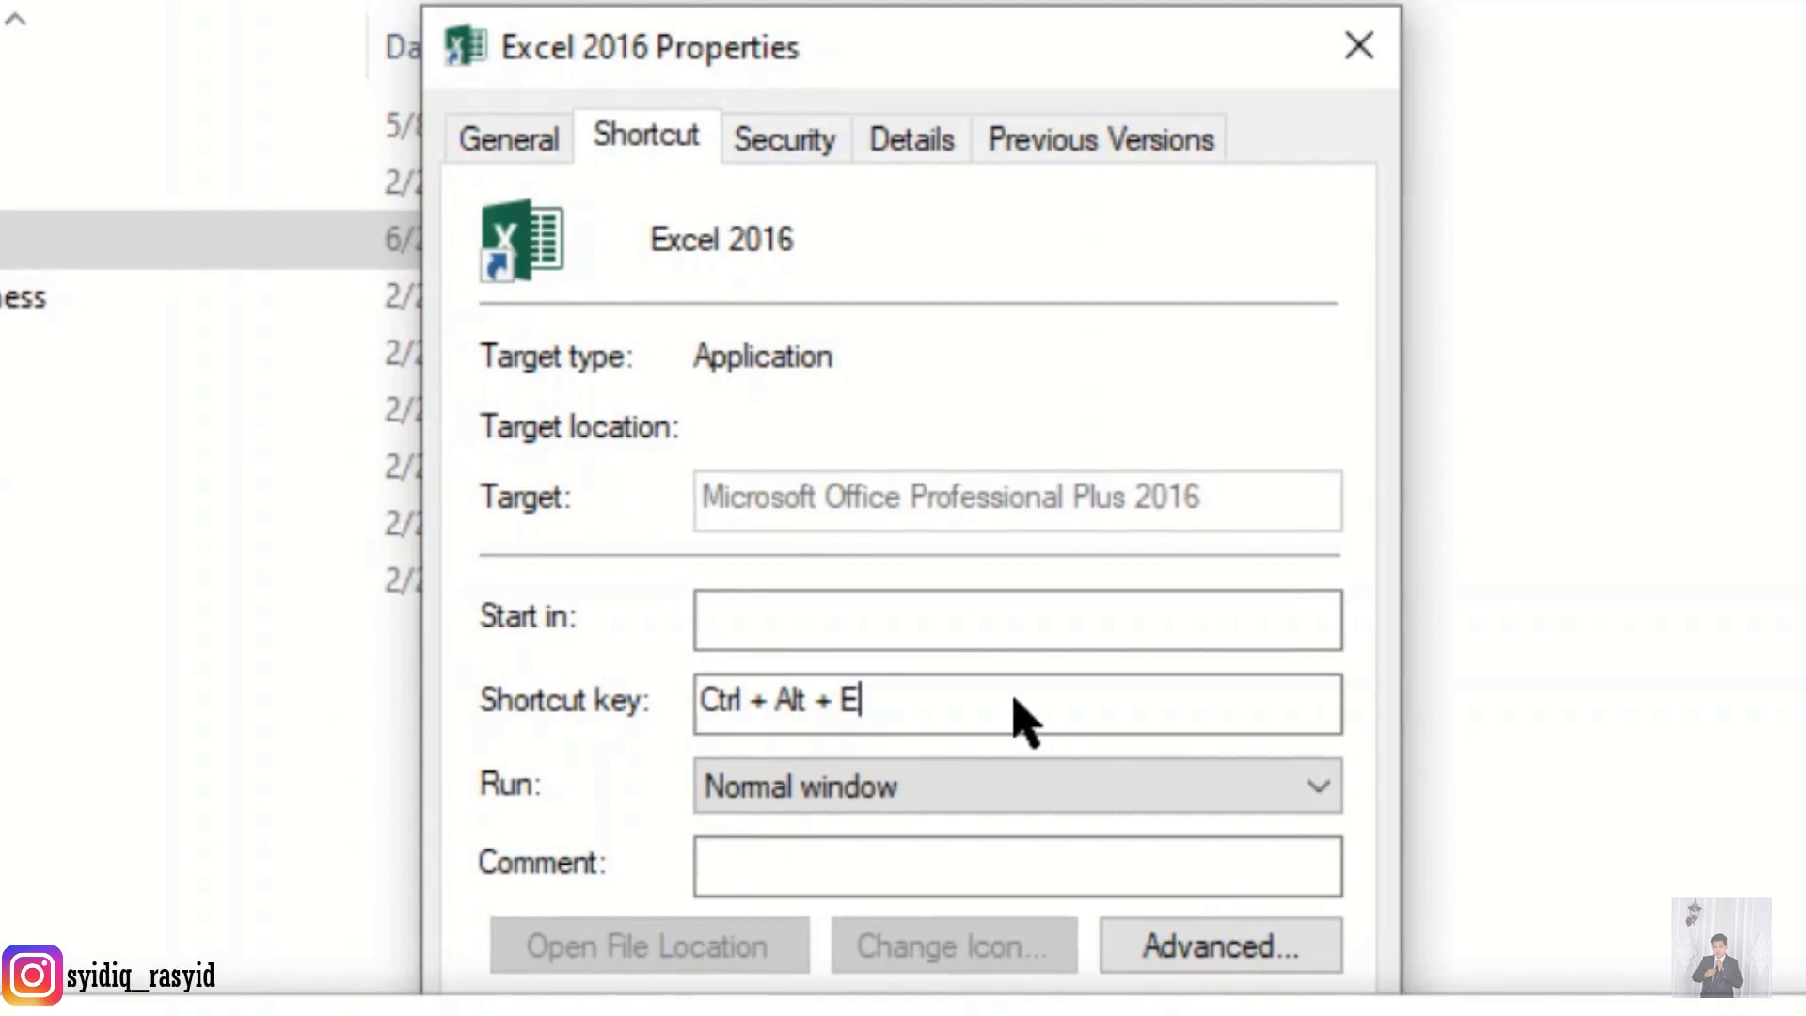
Check the Run window choices, apply the Excel shortcut settings with administrator permission and close the properties.
{"action": "left_click", "coordinate": [1078, 792]}
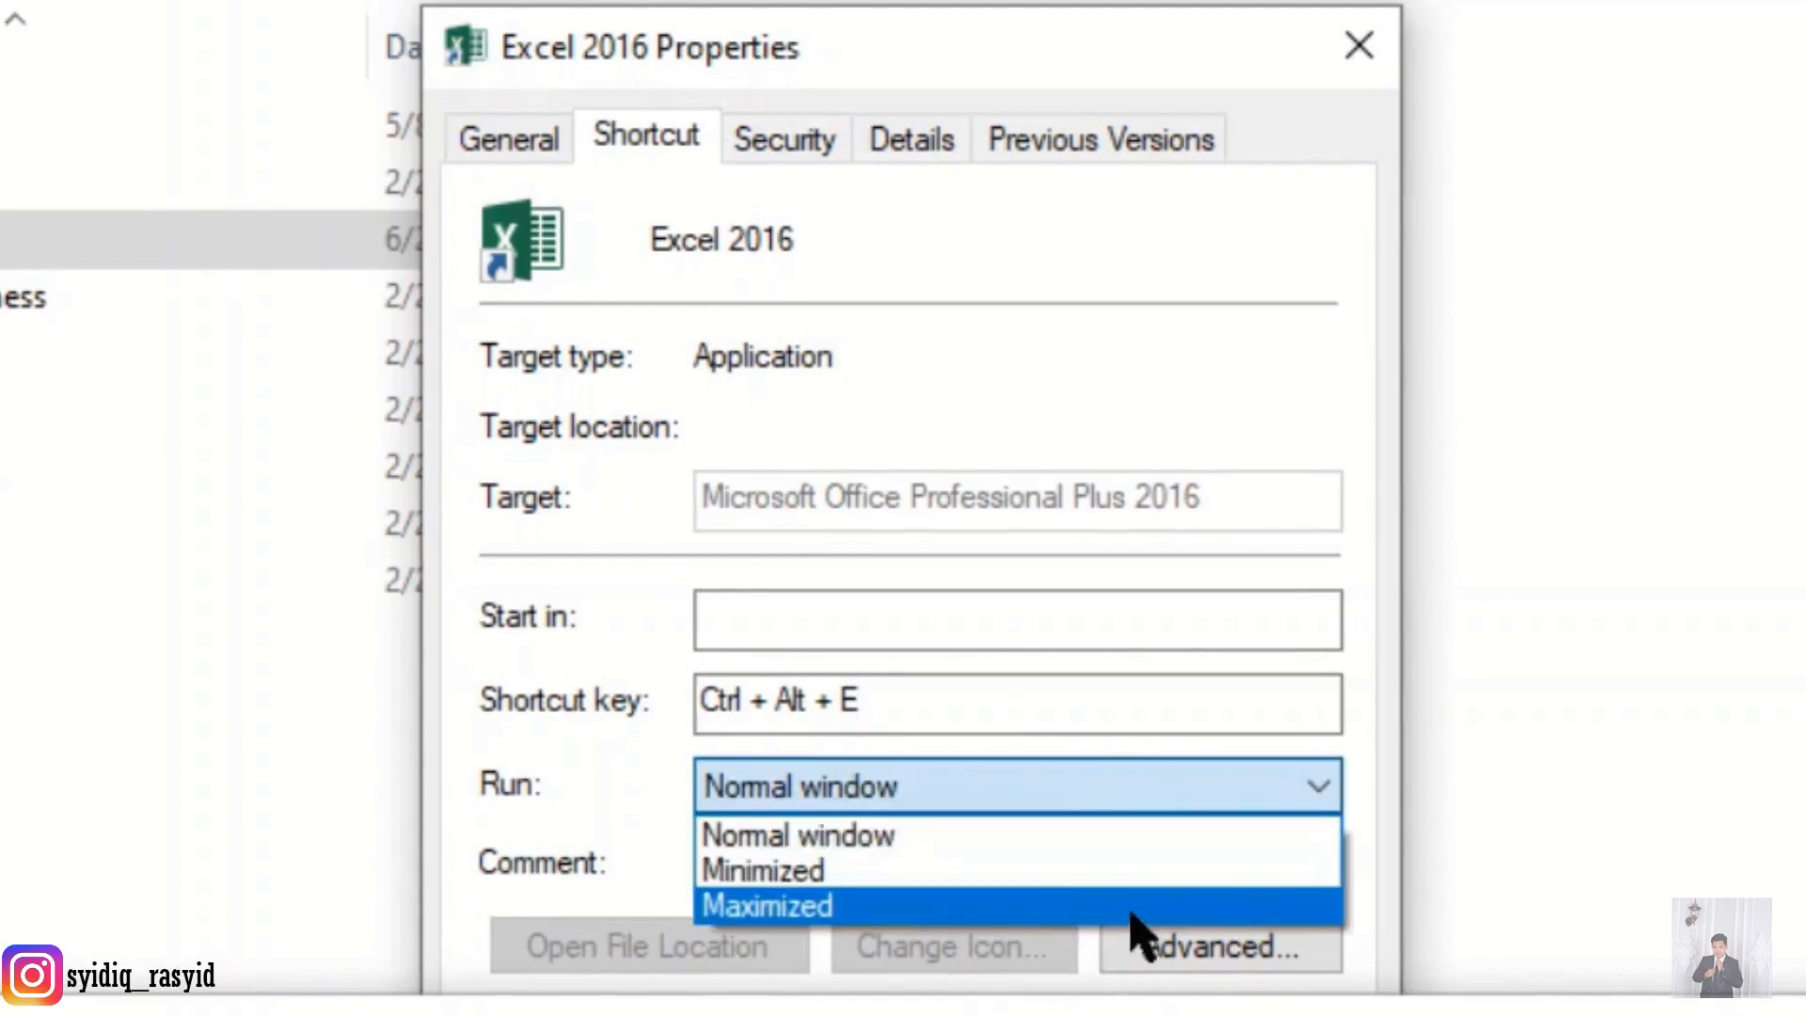
{"action": "left_click", "coordinate": [1562, 870]}
{"action": "left_click", "coordinate": [1265, 870]}
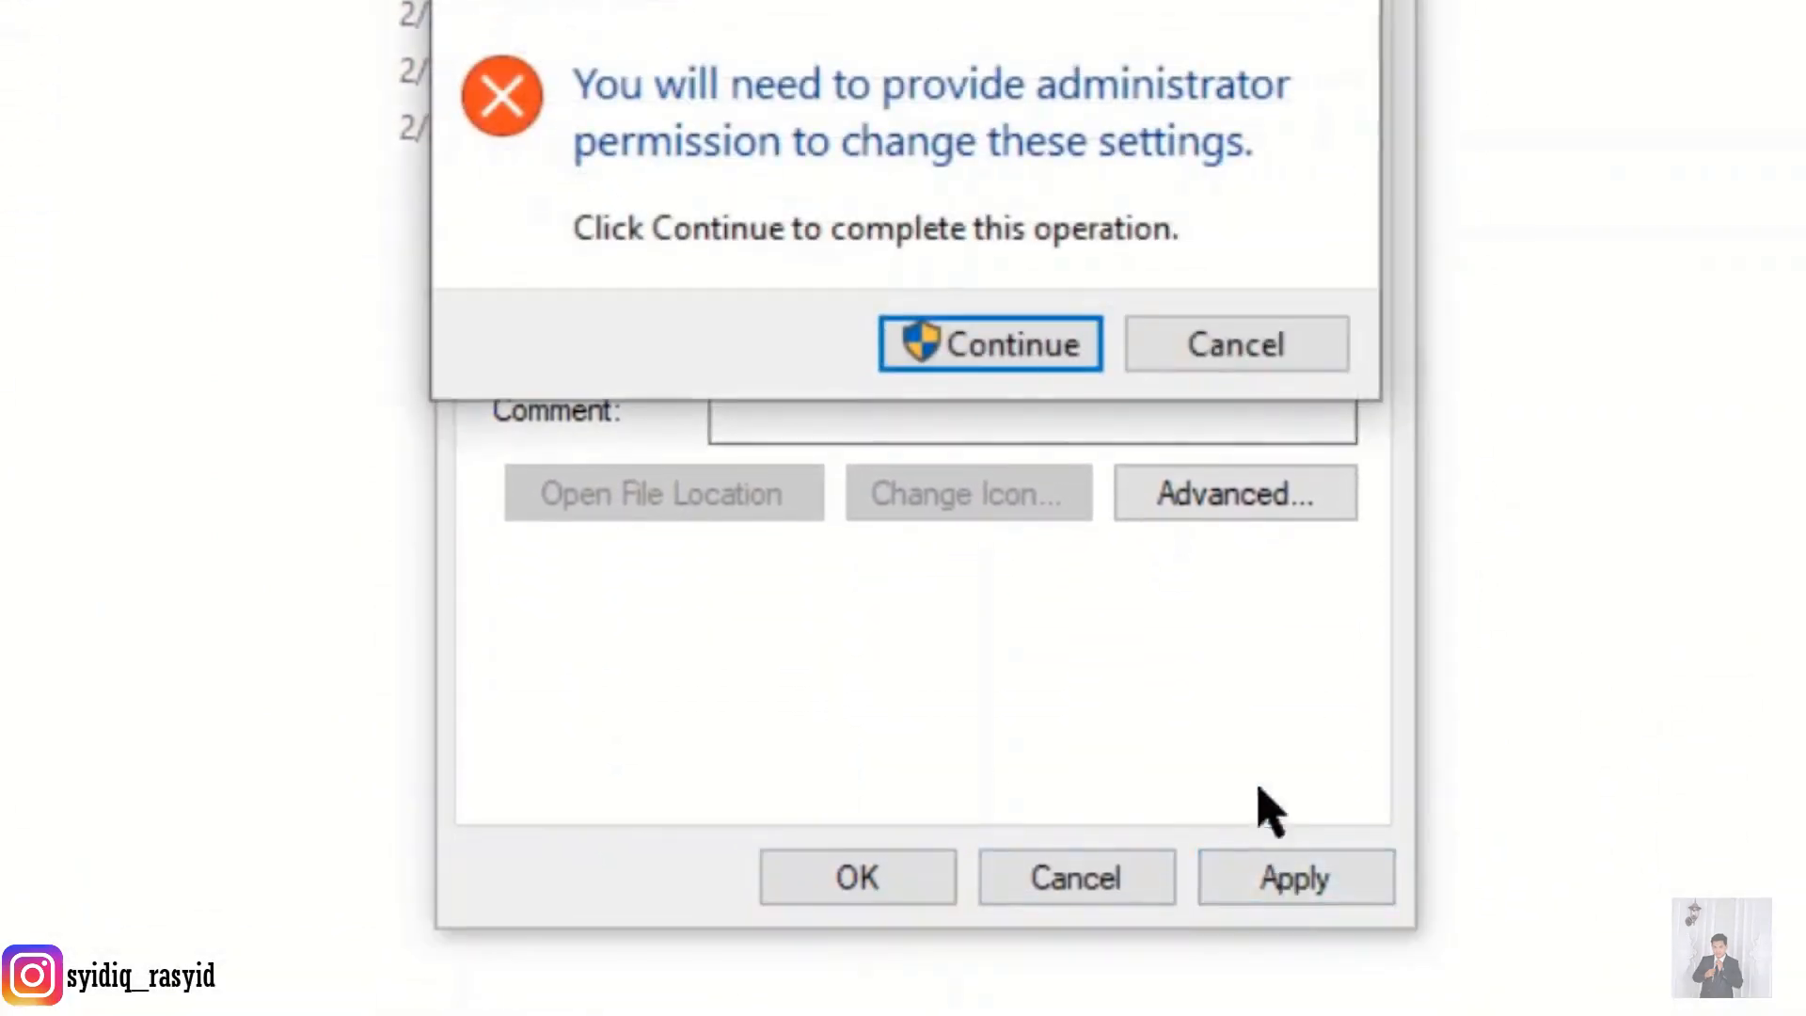
{"action": "left_click", "coordinate": [1025, 350]}
{"action": "left_click", "coordinate": [847, 898]}
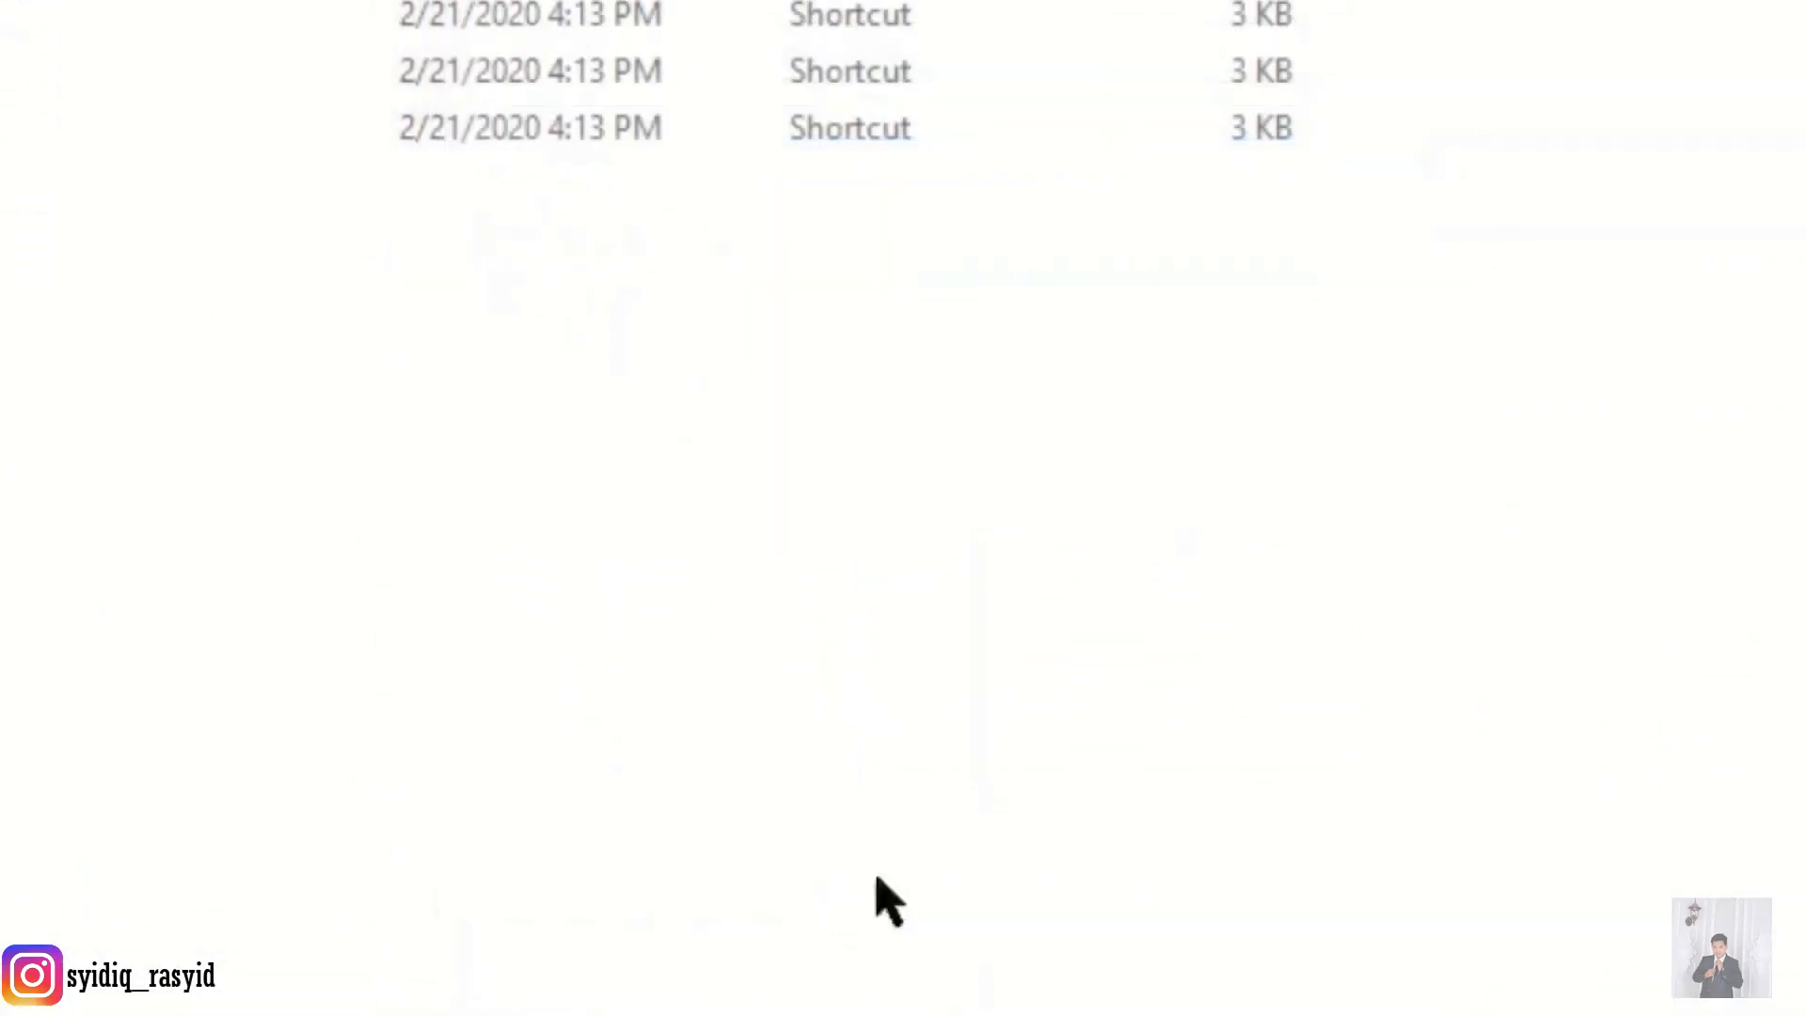
Launch Excel with its newly assigned shortcut using the on-screen keyboard.
{"action": "left_click", "coordinate": [1299, 996]}
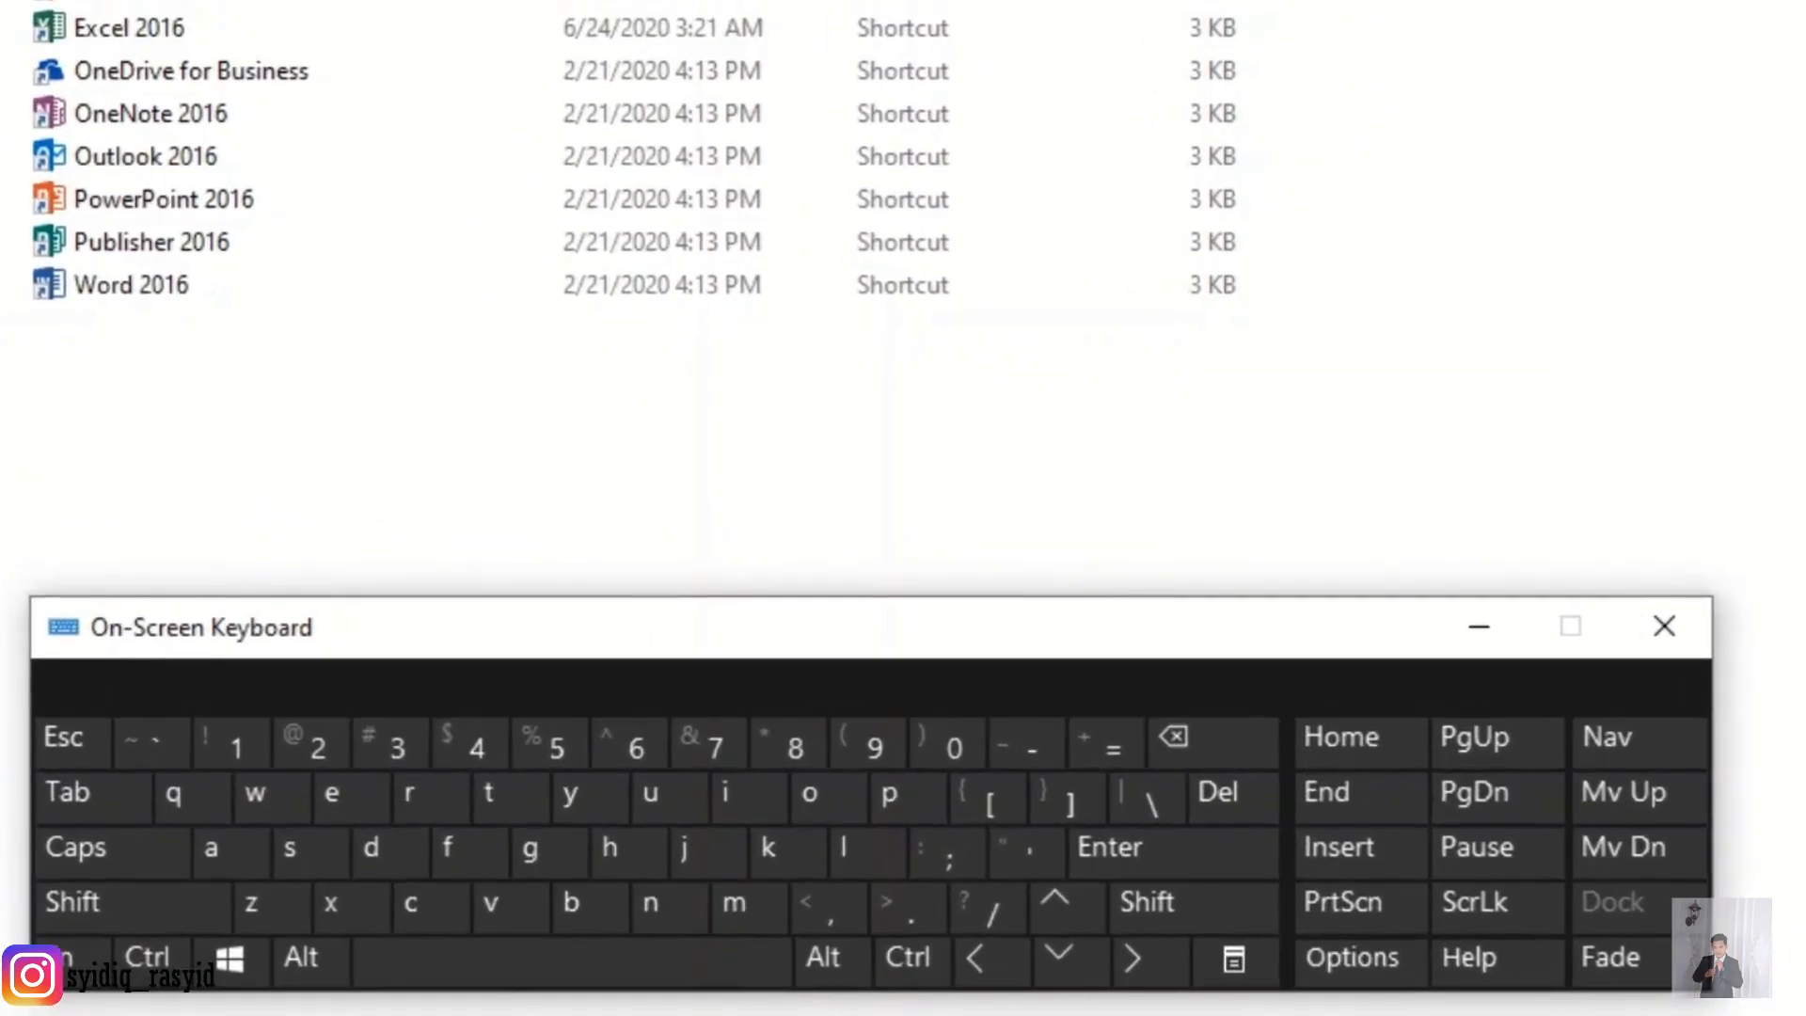
{"action": "left_click", "coordinate": [908, 957]}
{"action": "left_click", "coordinate": [833, 957]}
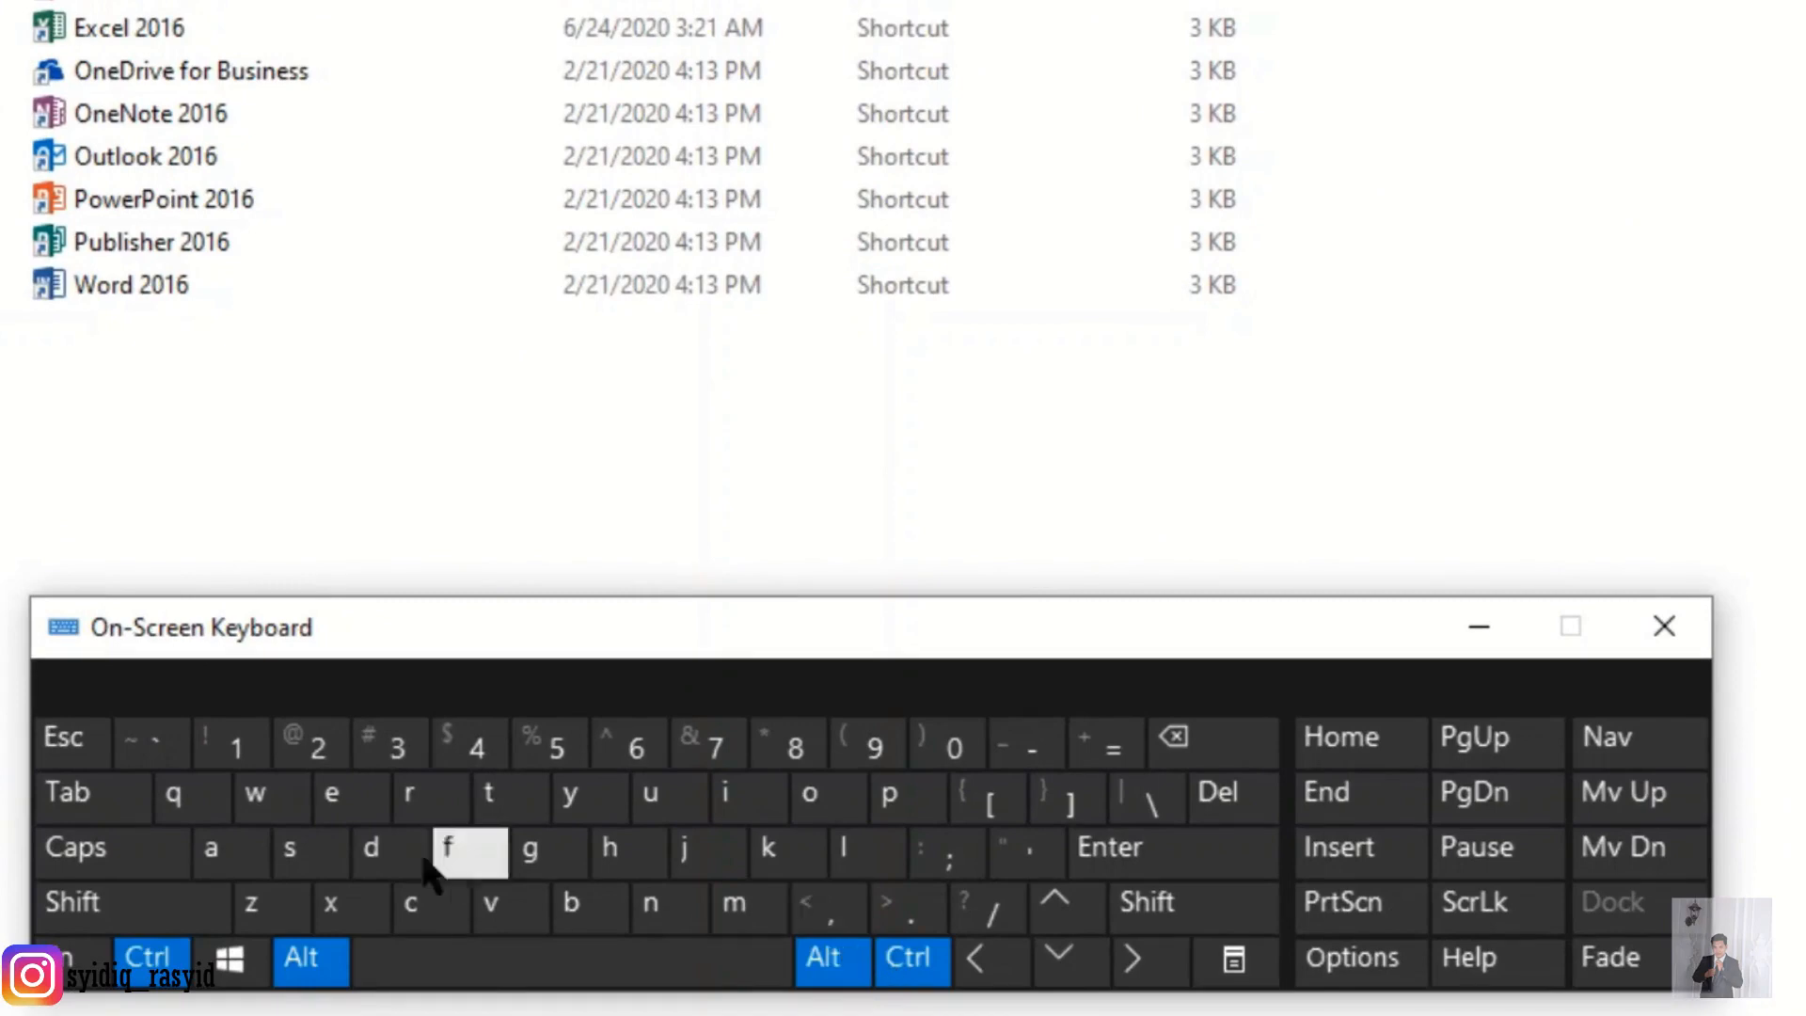
{"action": "left_click", "coordinate": [353, 805]}
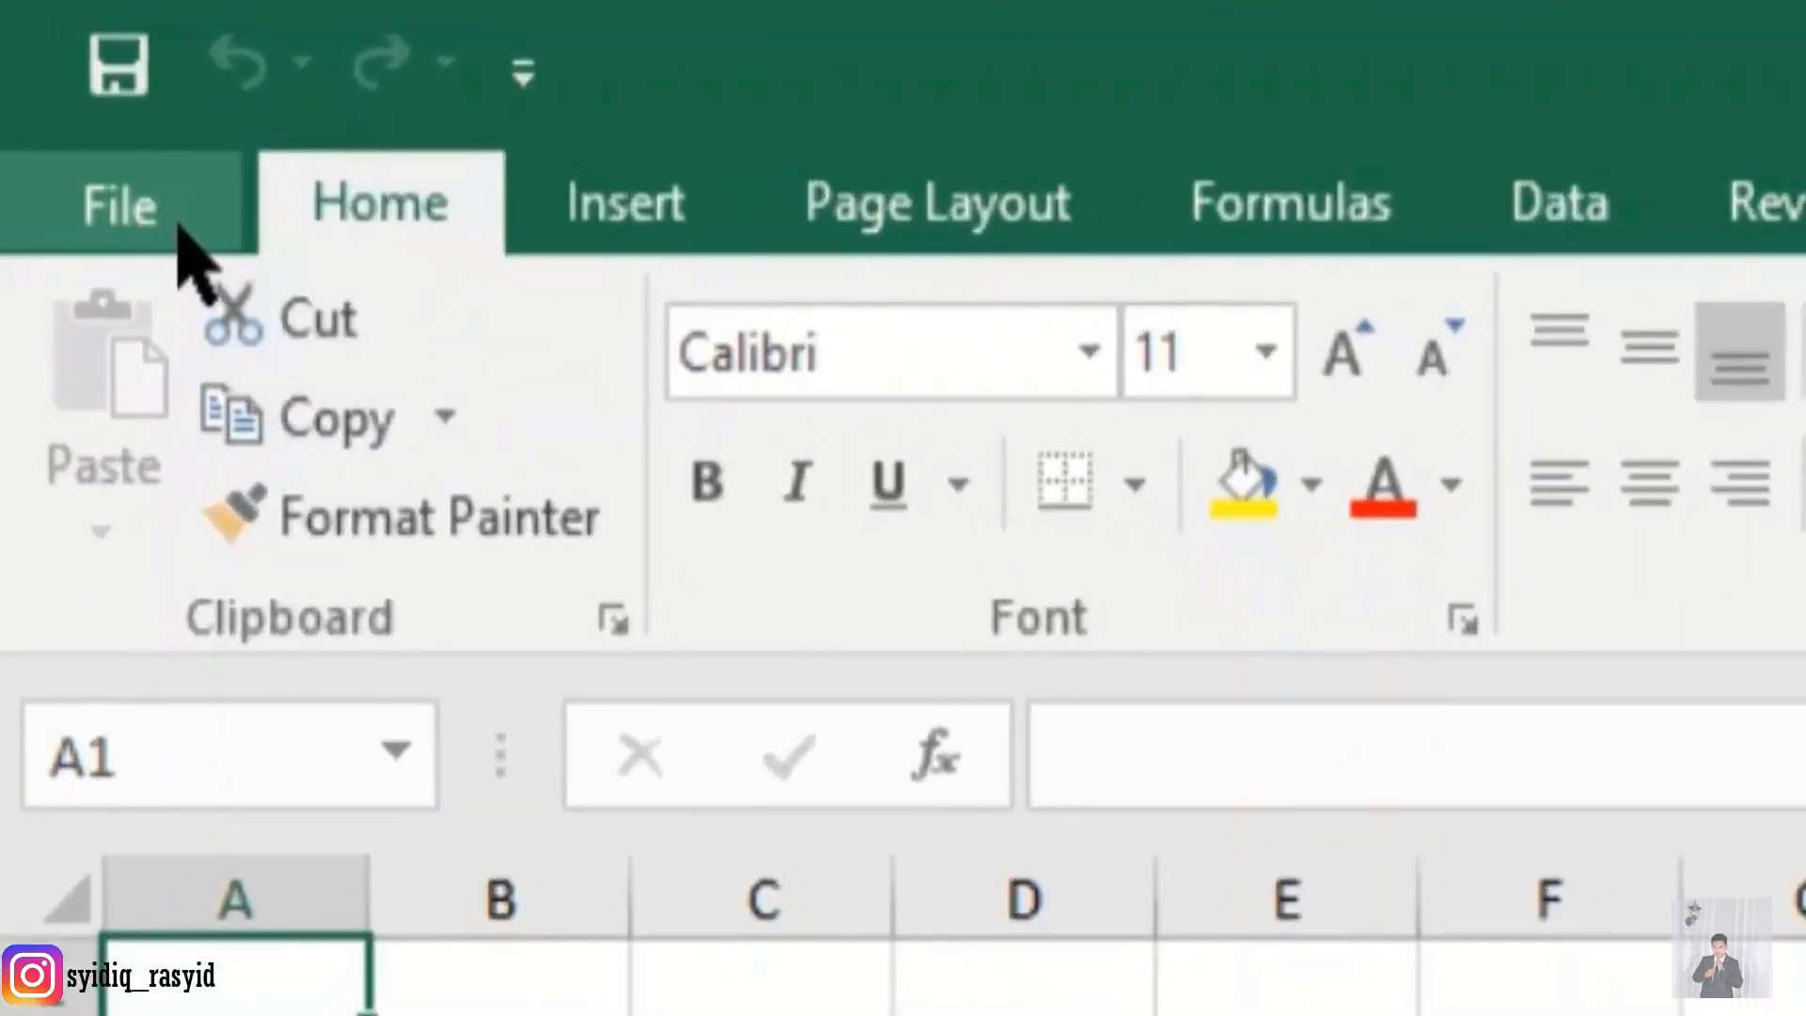
Set the default font for new workbooks to Bodoni MT Poster Compressed at size 14 in the Excel options.
{"action": "left_click", "coordinate": [181, 230]}
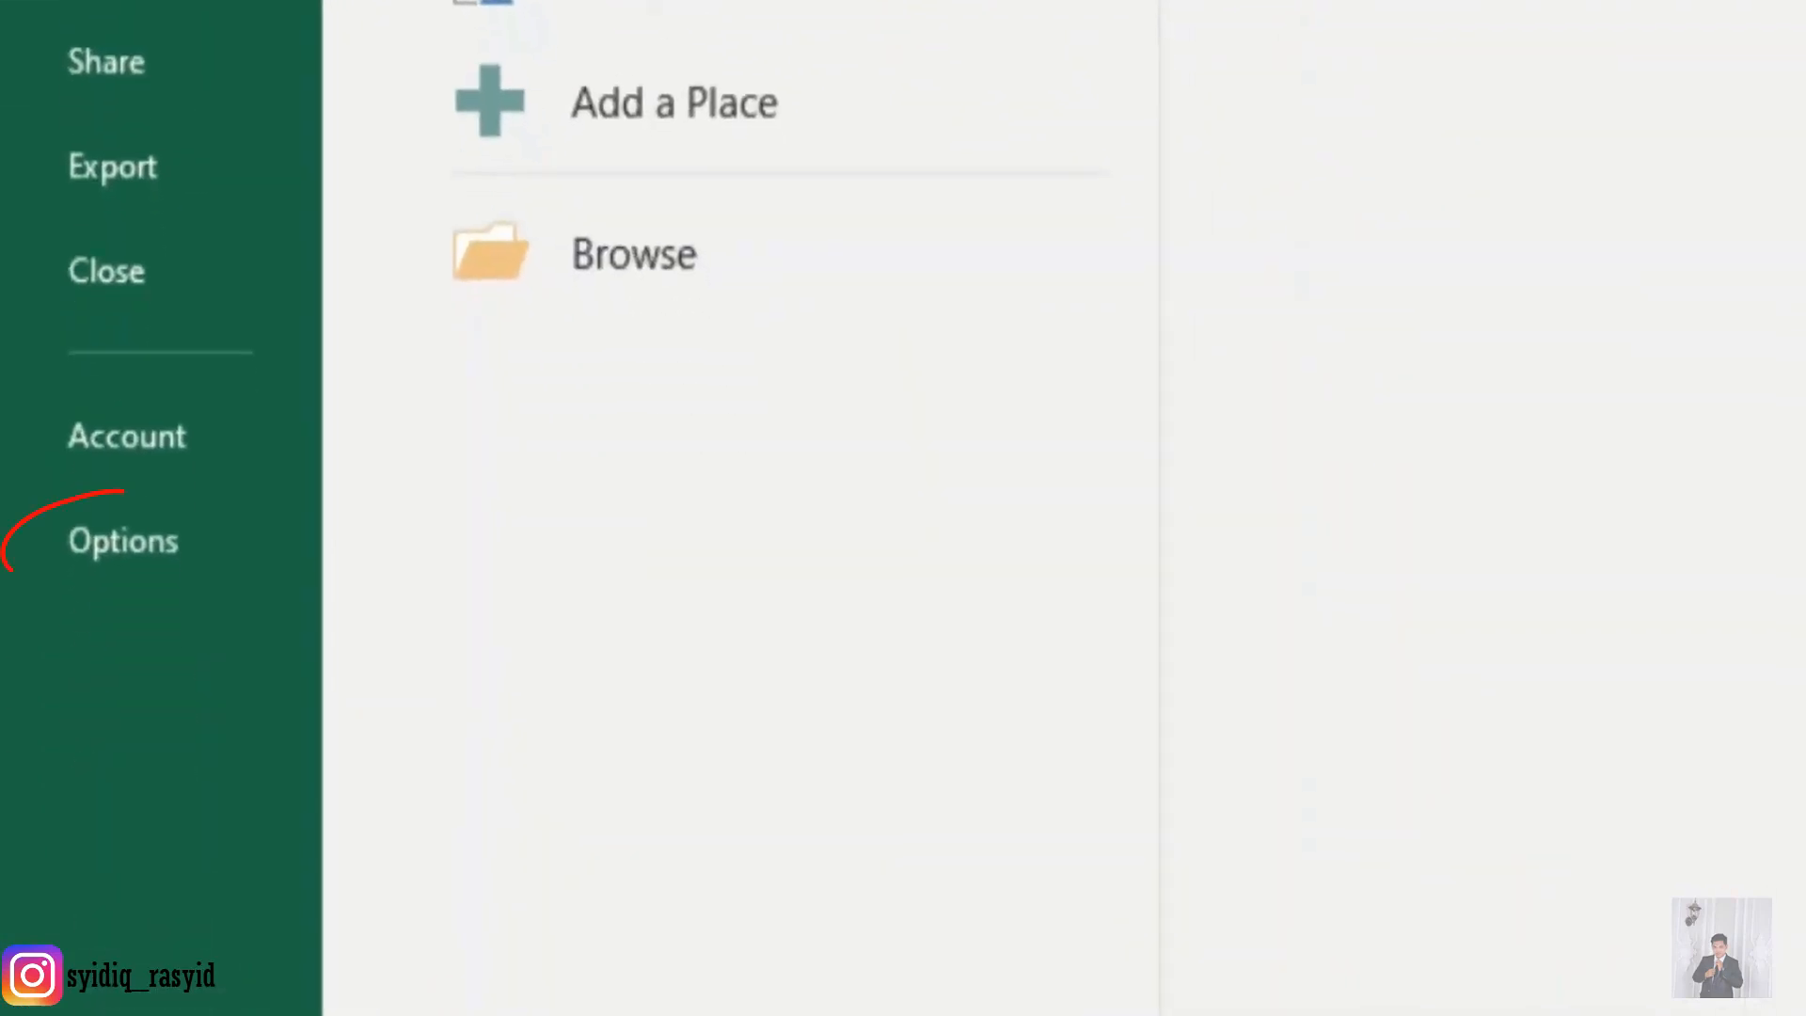
{"action": "left_click", "coordinate": [176, 580]}
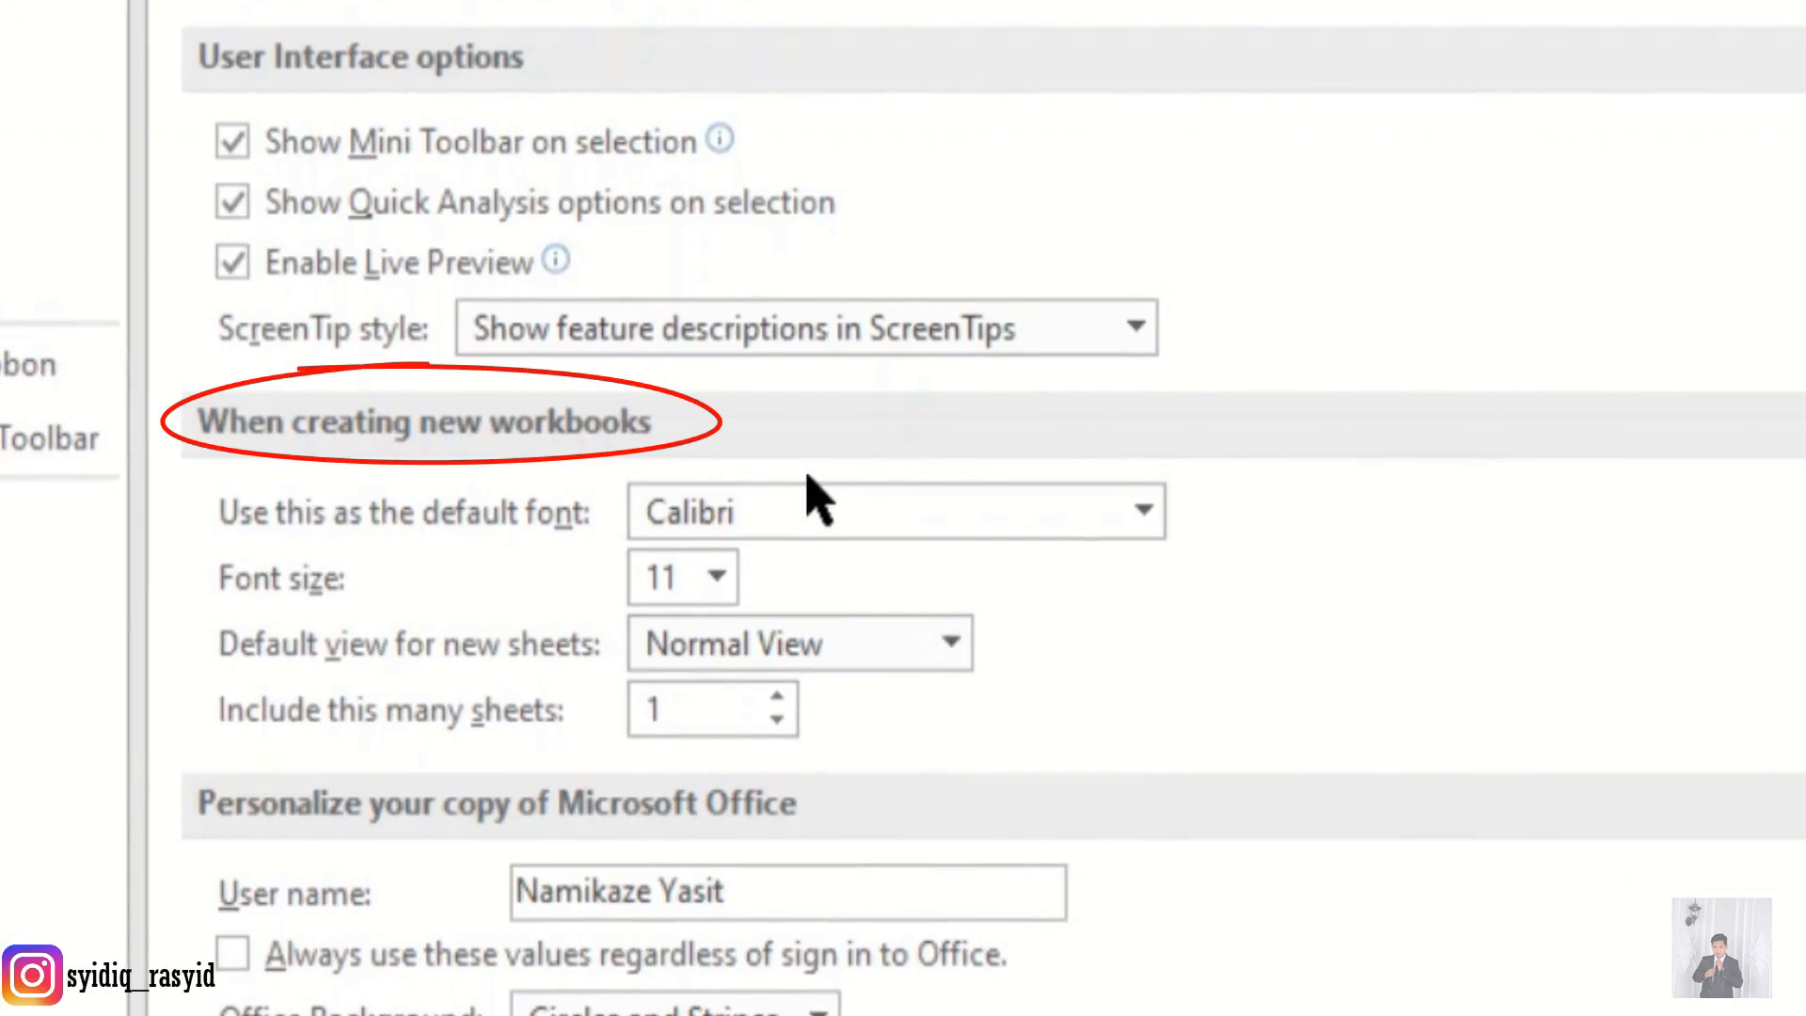
{"action": "left_click", "coordinate": [1143, 511]}
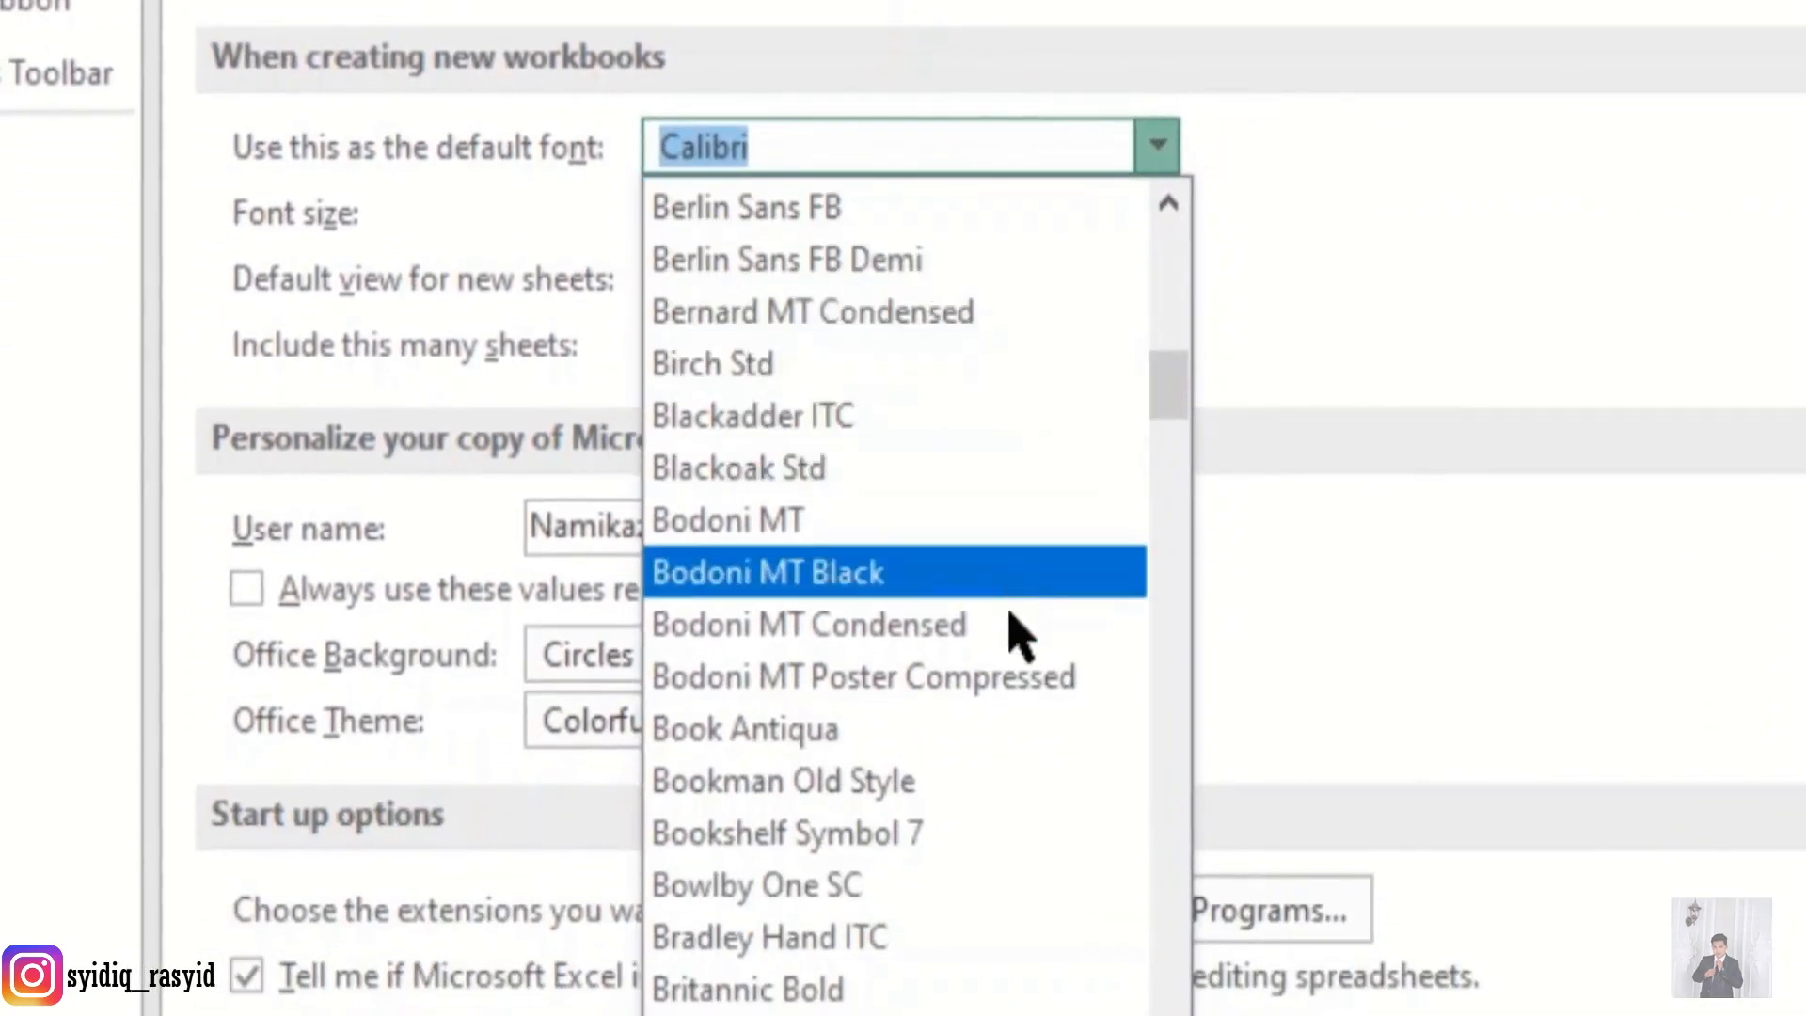
{"action": "left_click", "coordinate": [1006, 696]}
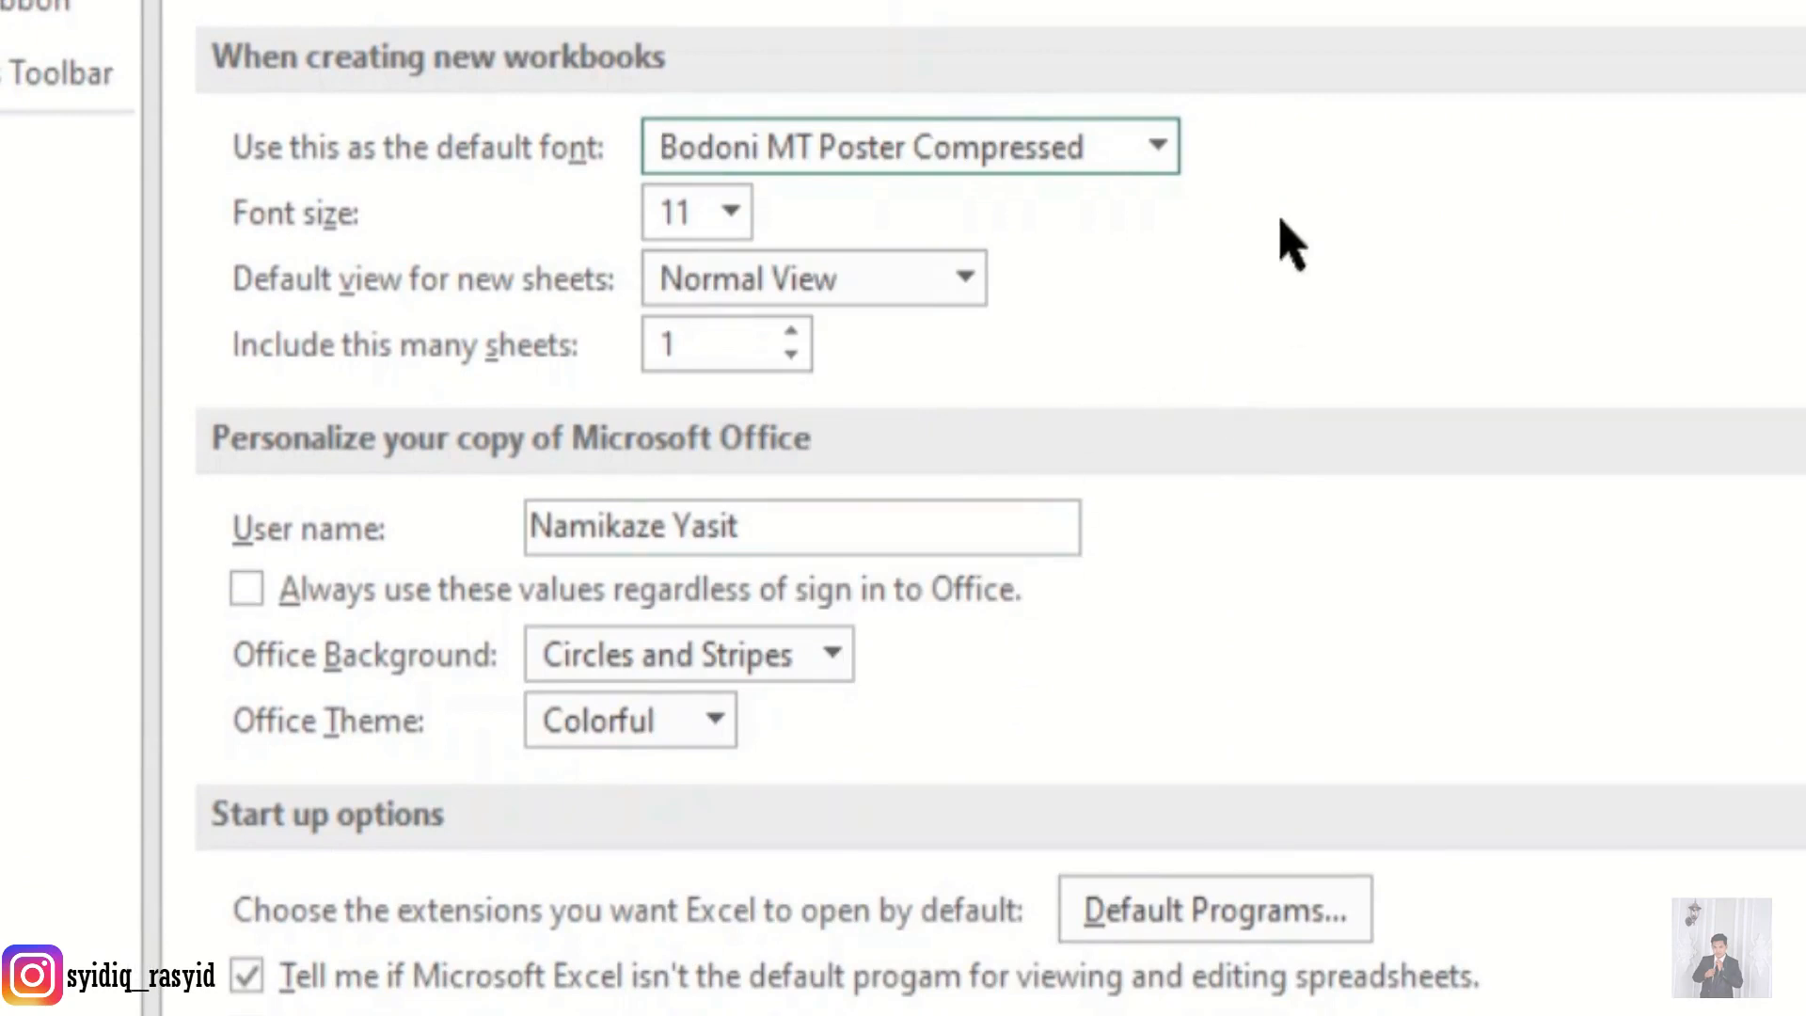
{"action": "left_click", "coordinate": [731, 213]}
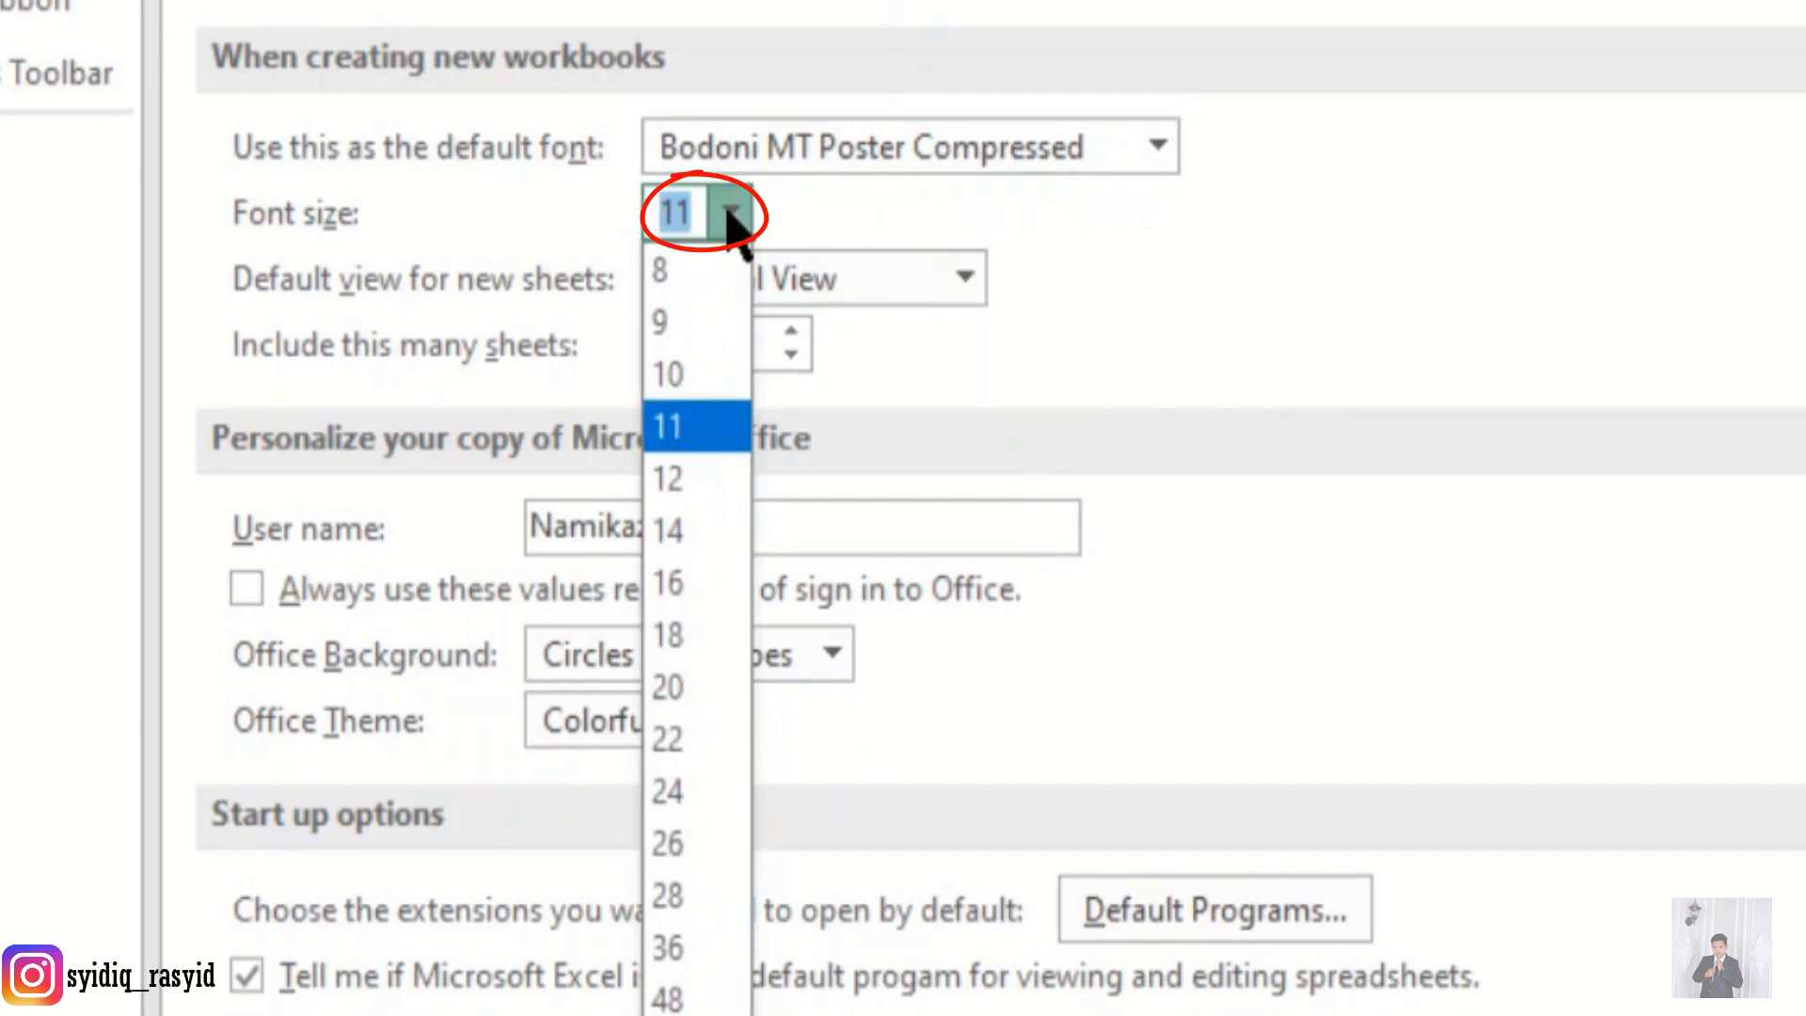
{"action": "left_click", "coordinate": [691, 532]}
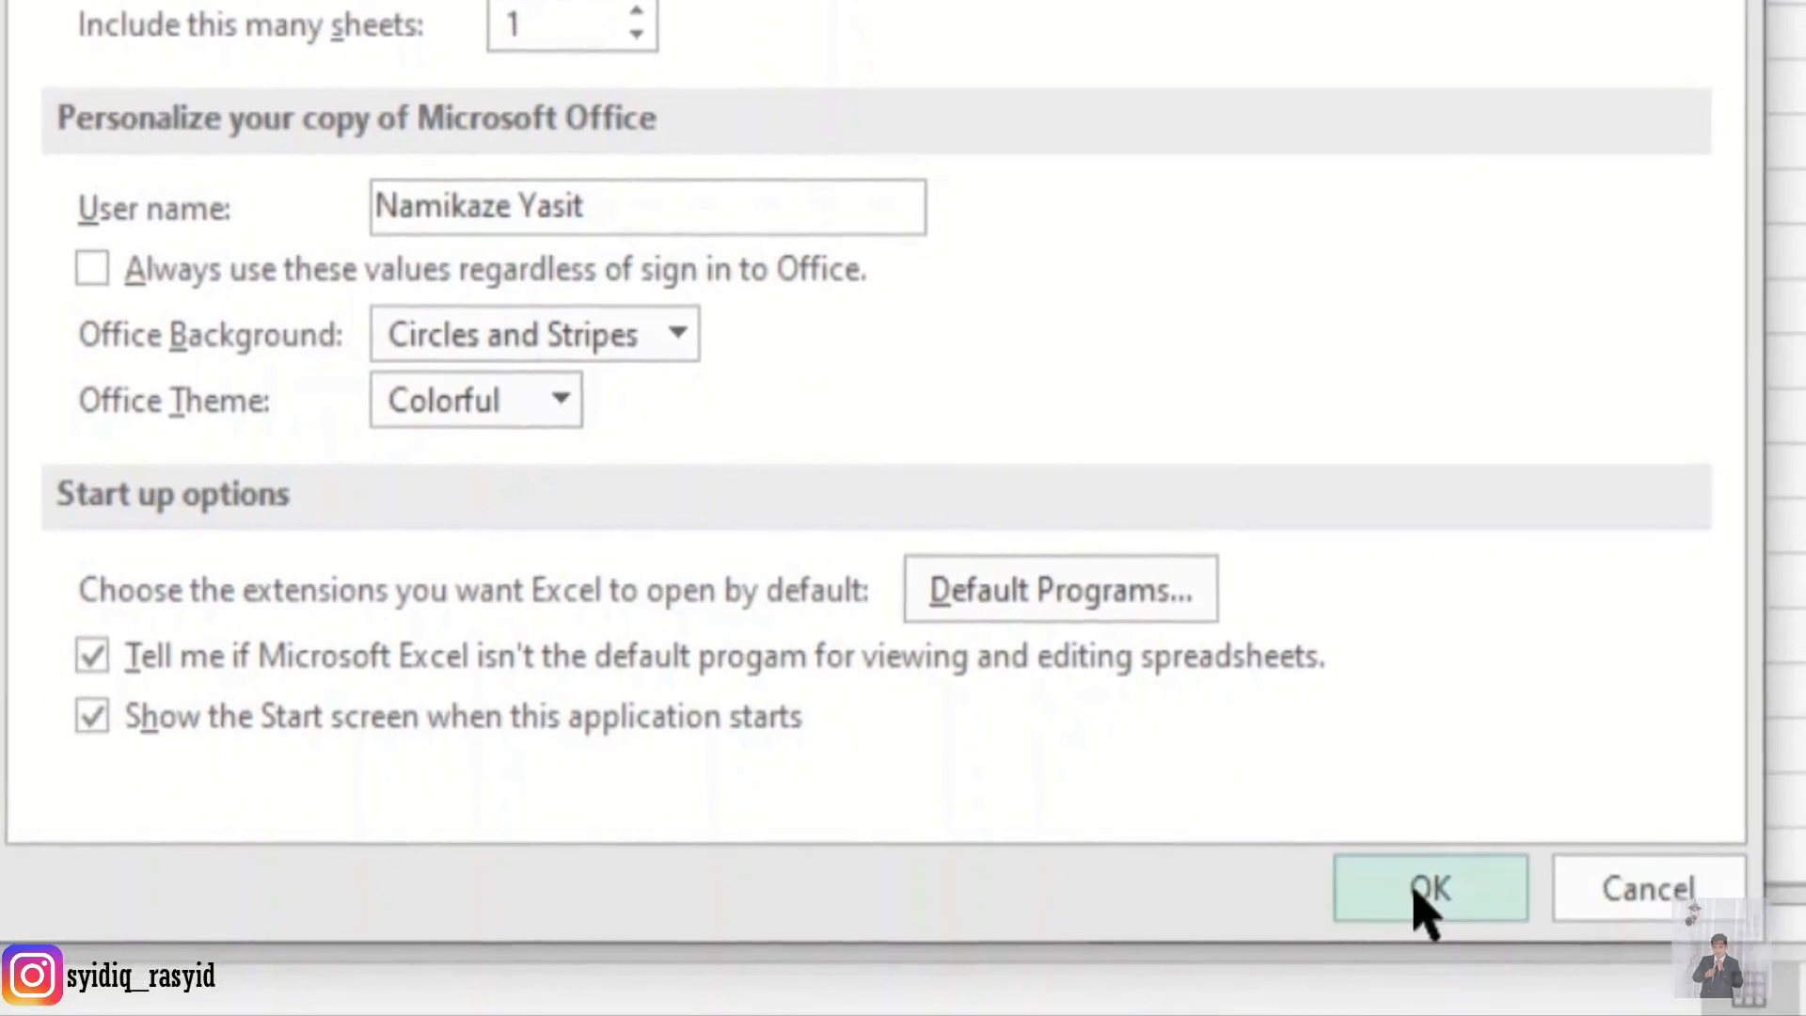
{"action": "left_click", "coordinate": [1421, 905]}
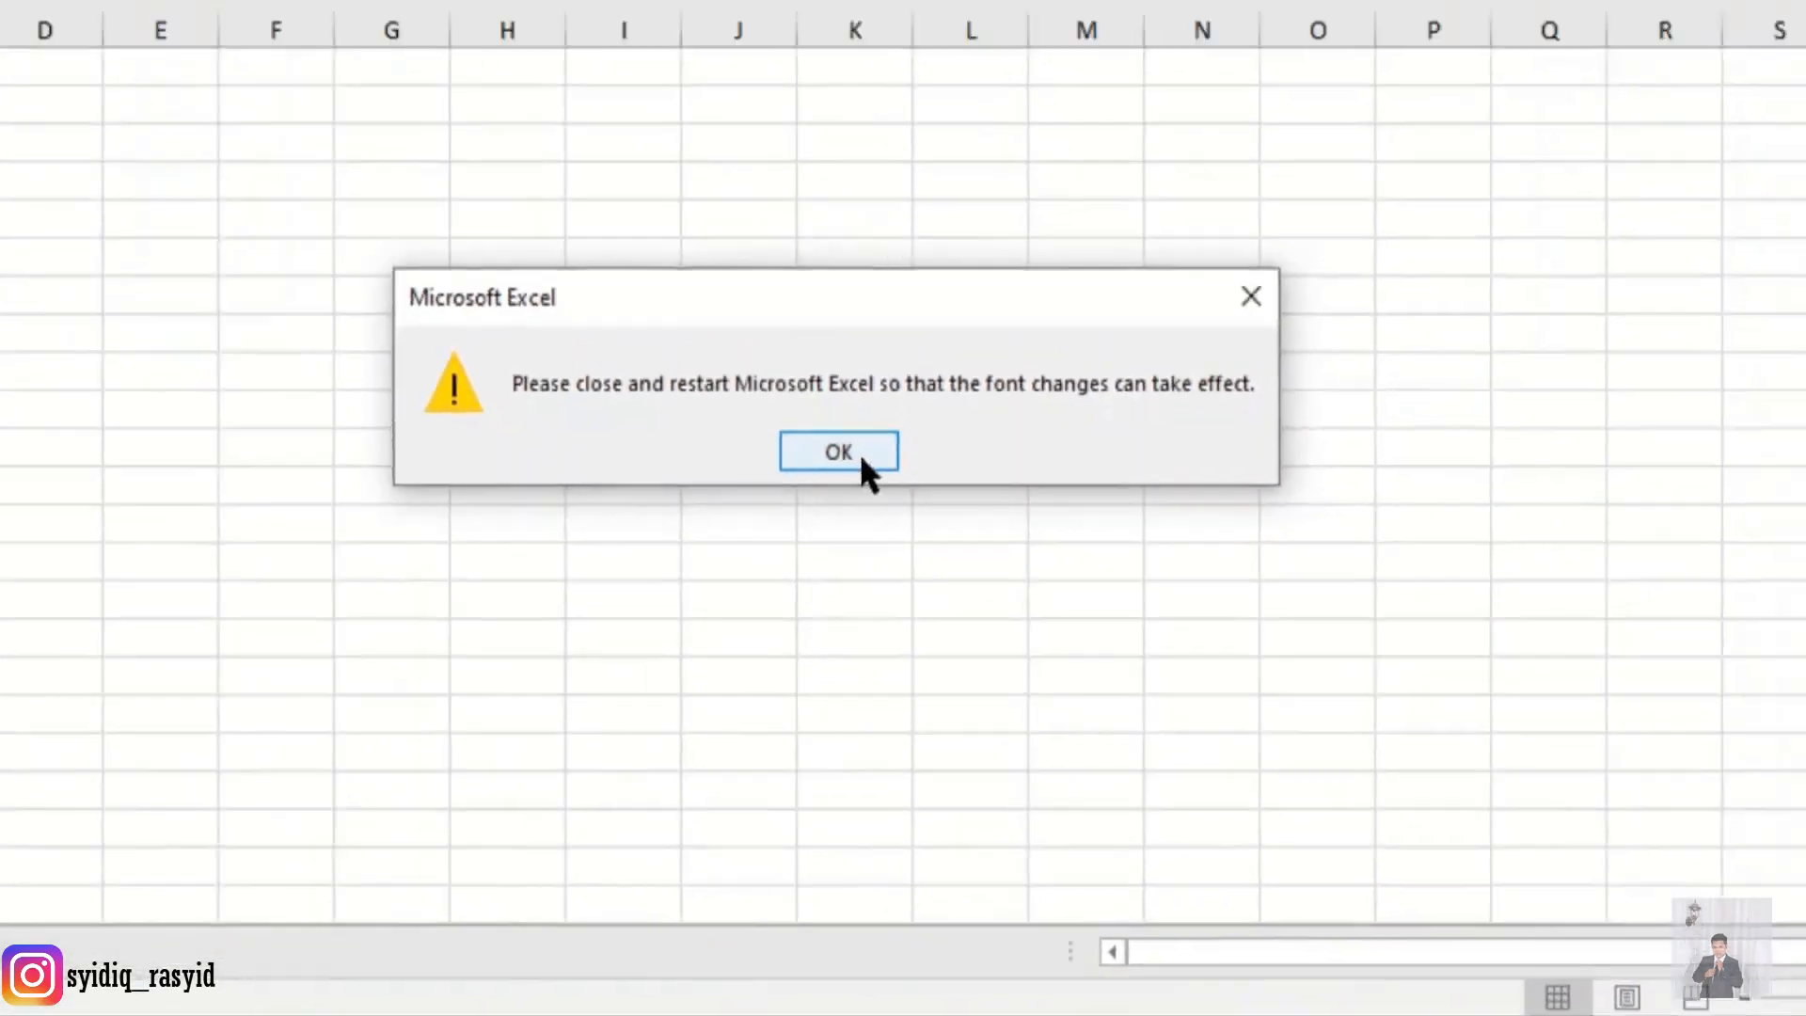
{"action": "left_click", "coordinate": [738, 214]}
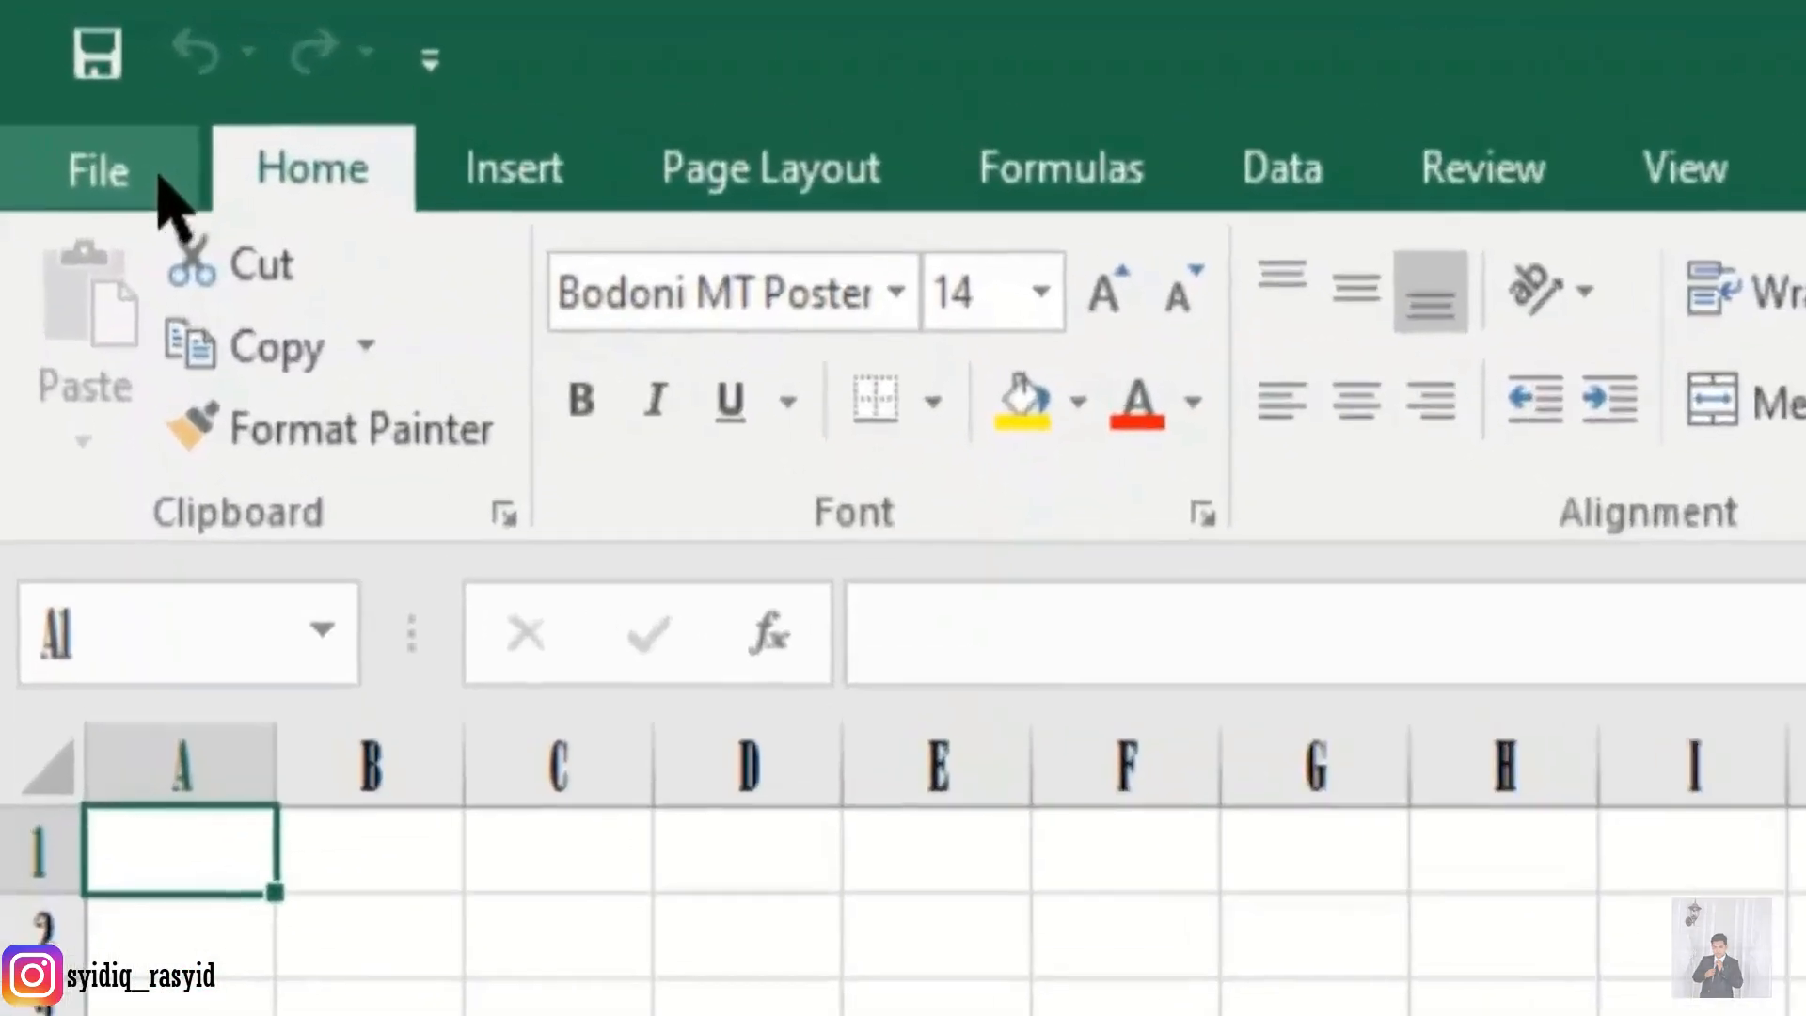
Open the AutoCorrect settings from the proofing options and enter pta as the text to replace.
{"action": "left_click", "coordinate": [49, 66]}
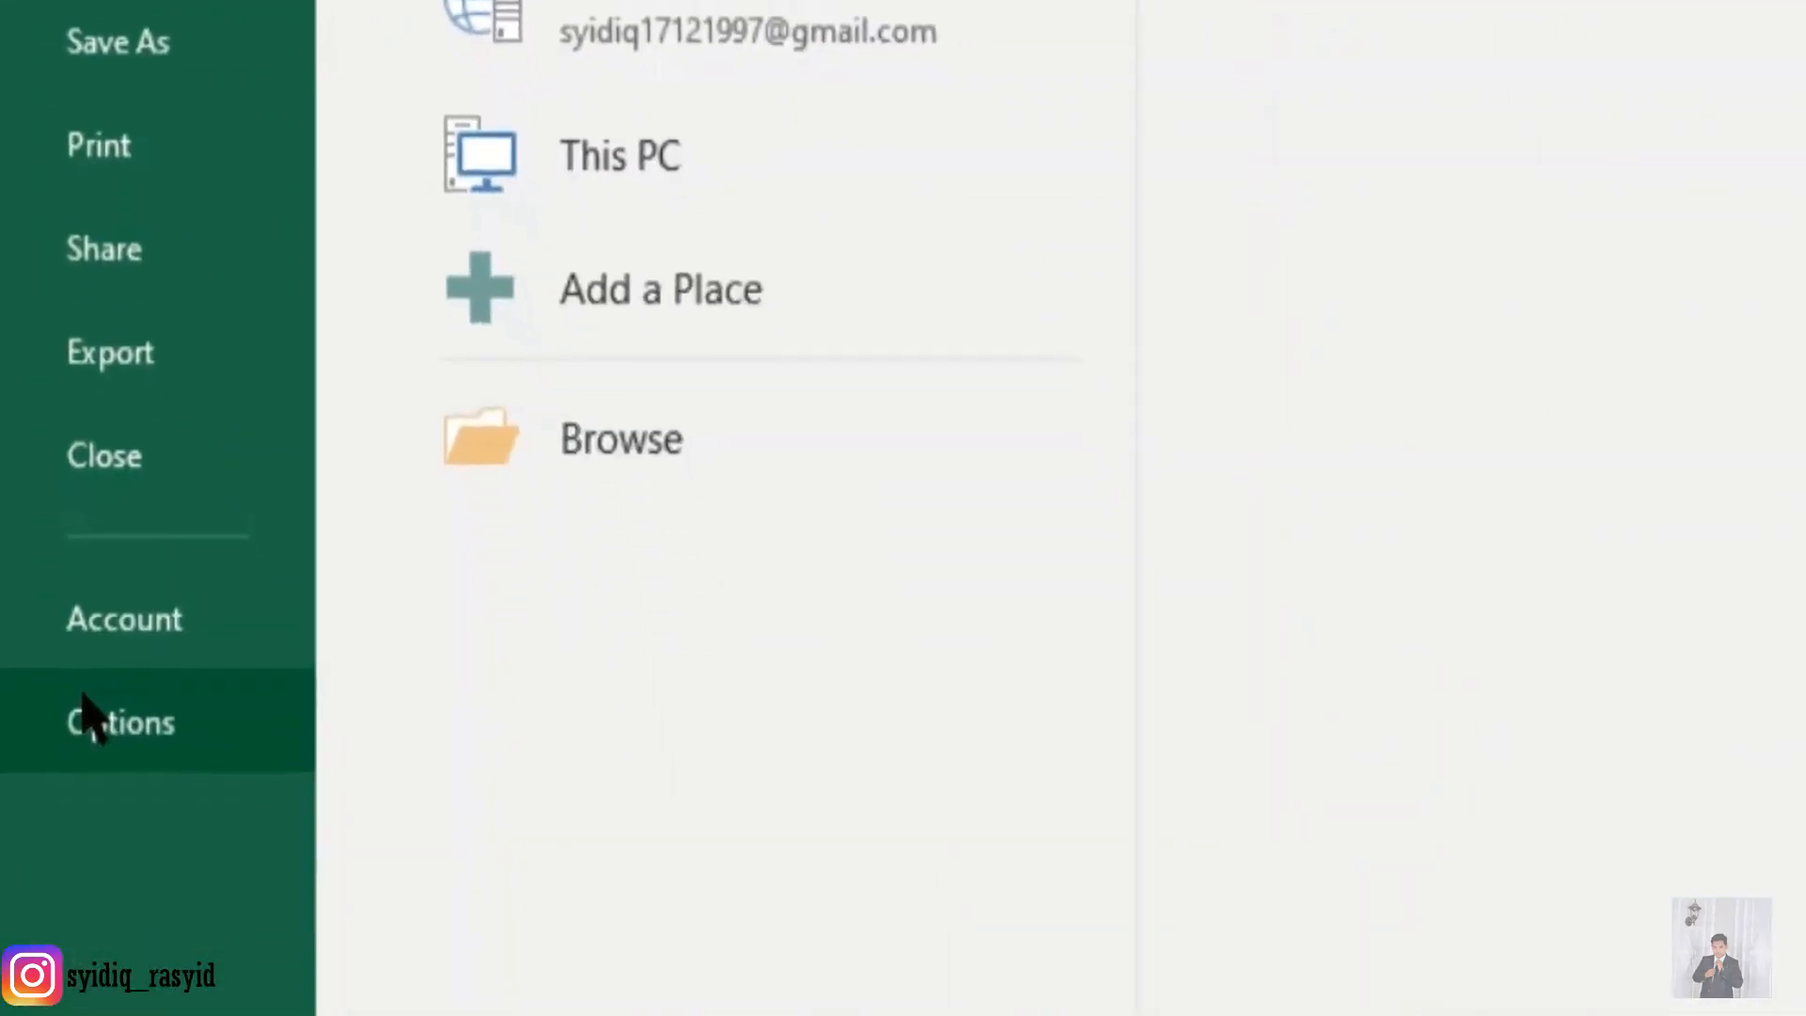
{"action": "left_click", "coordinate": [88, 717]}
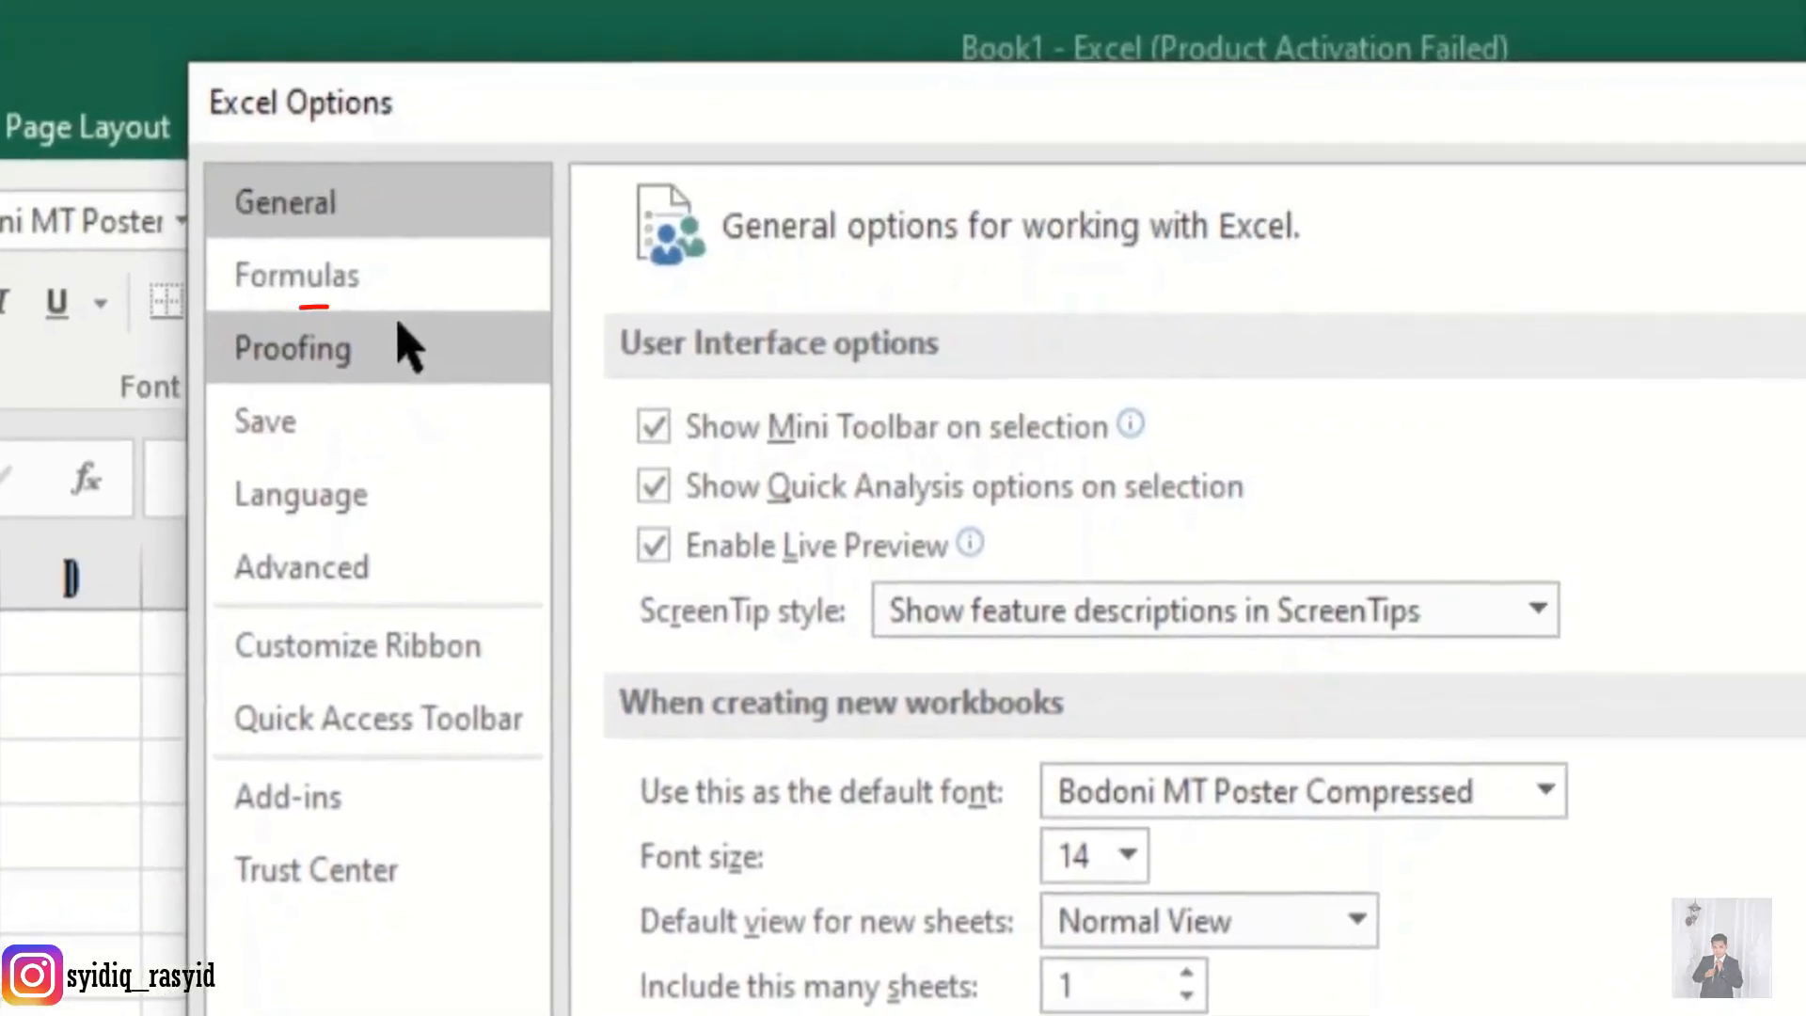
{"action": "left_click", "coordinate": [395, 324]}
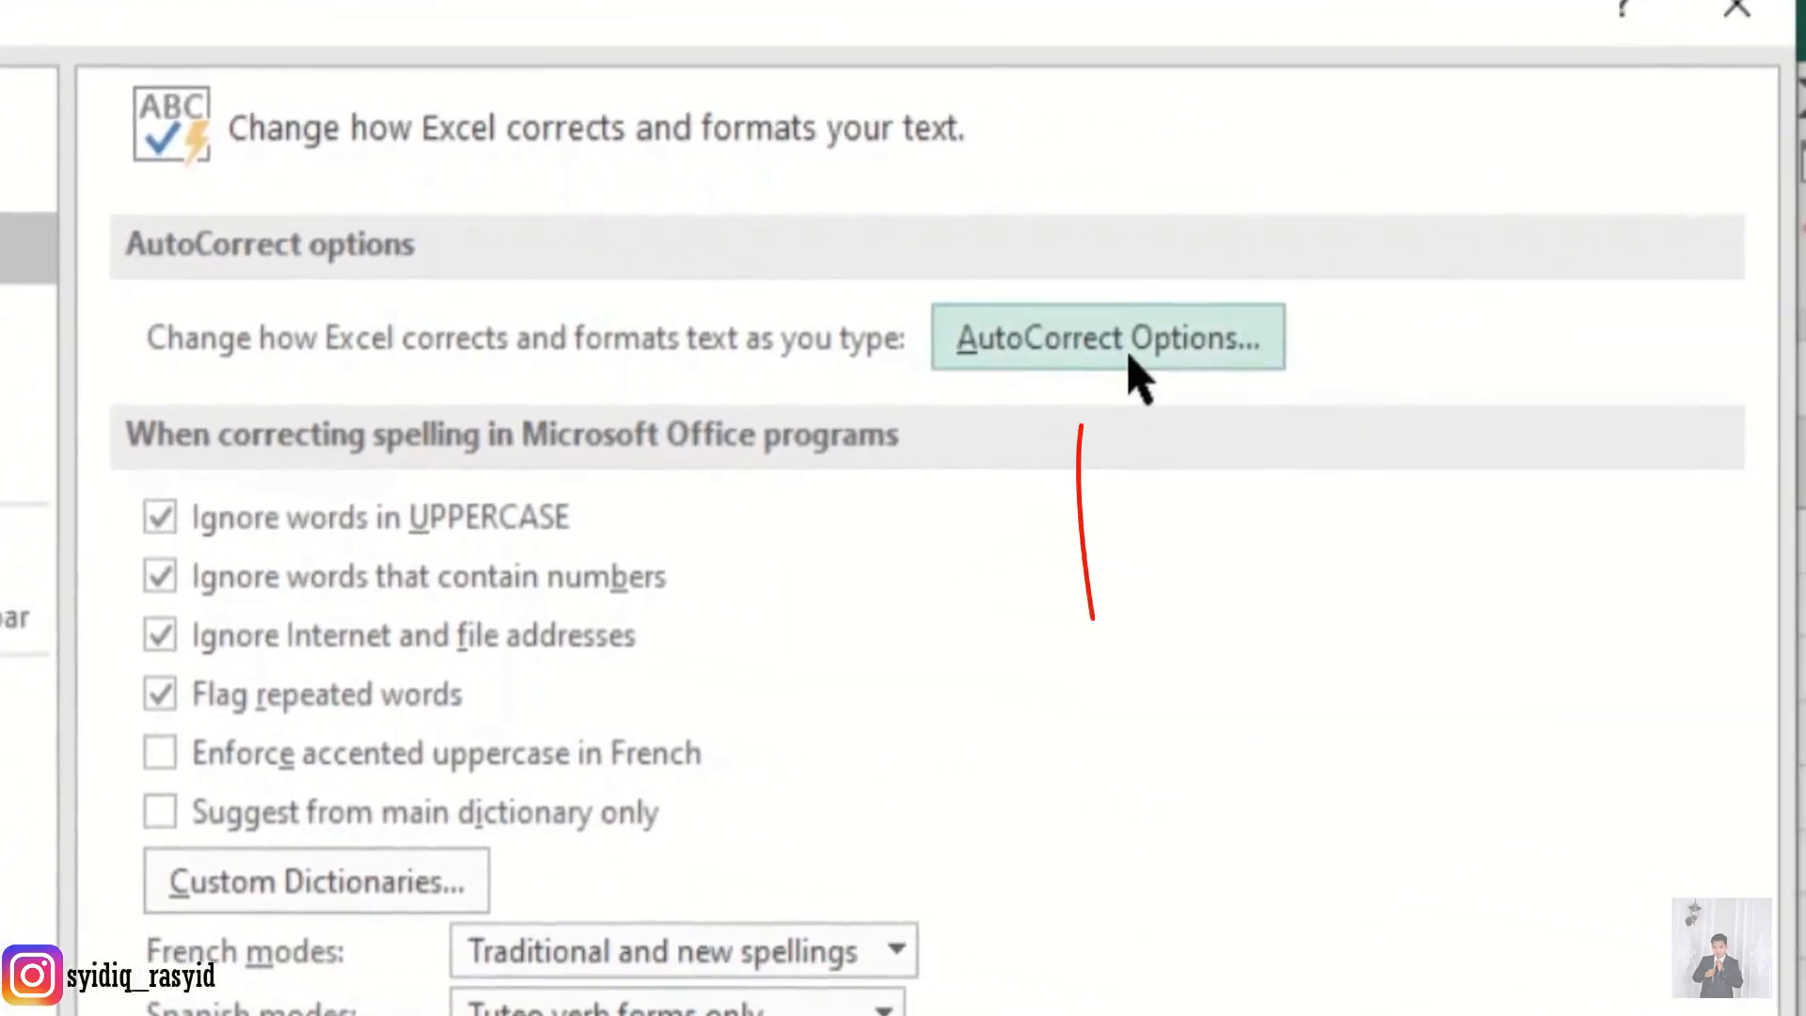
{"action": "left_click", "coordinate": [1132, 362]}
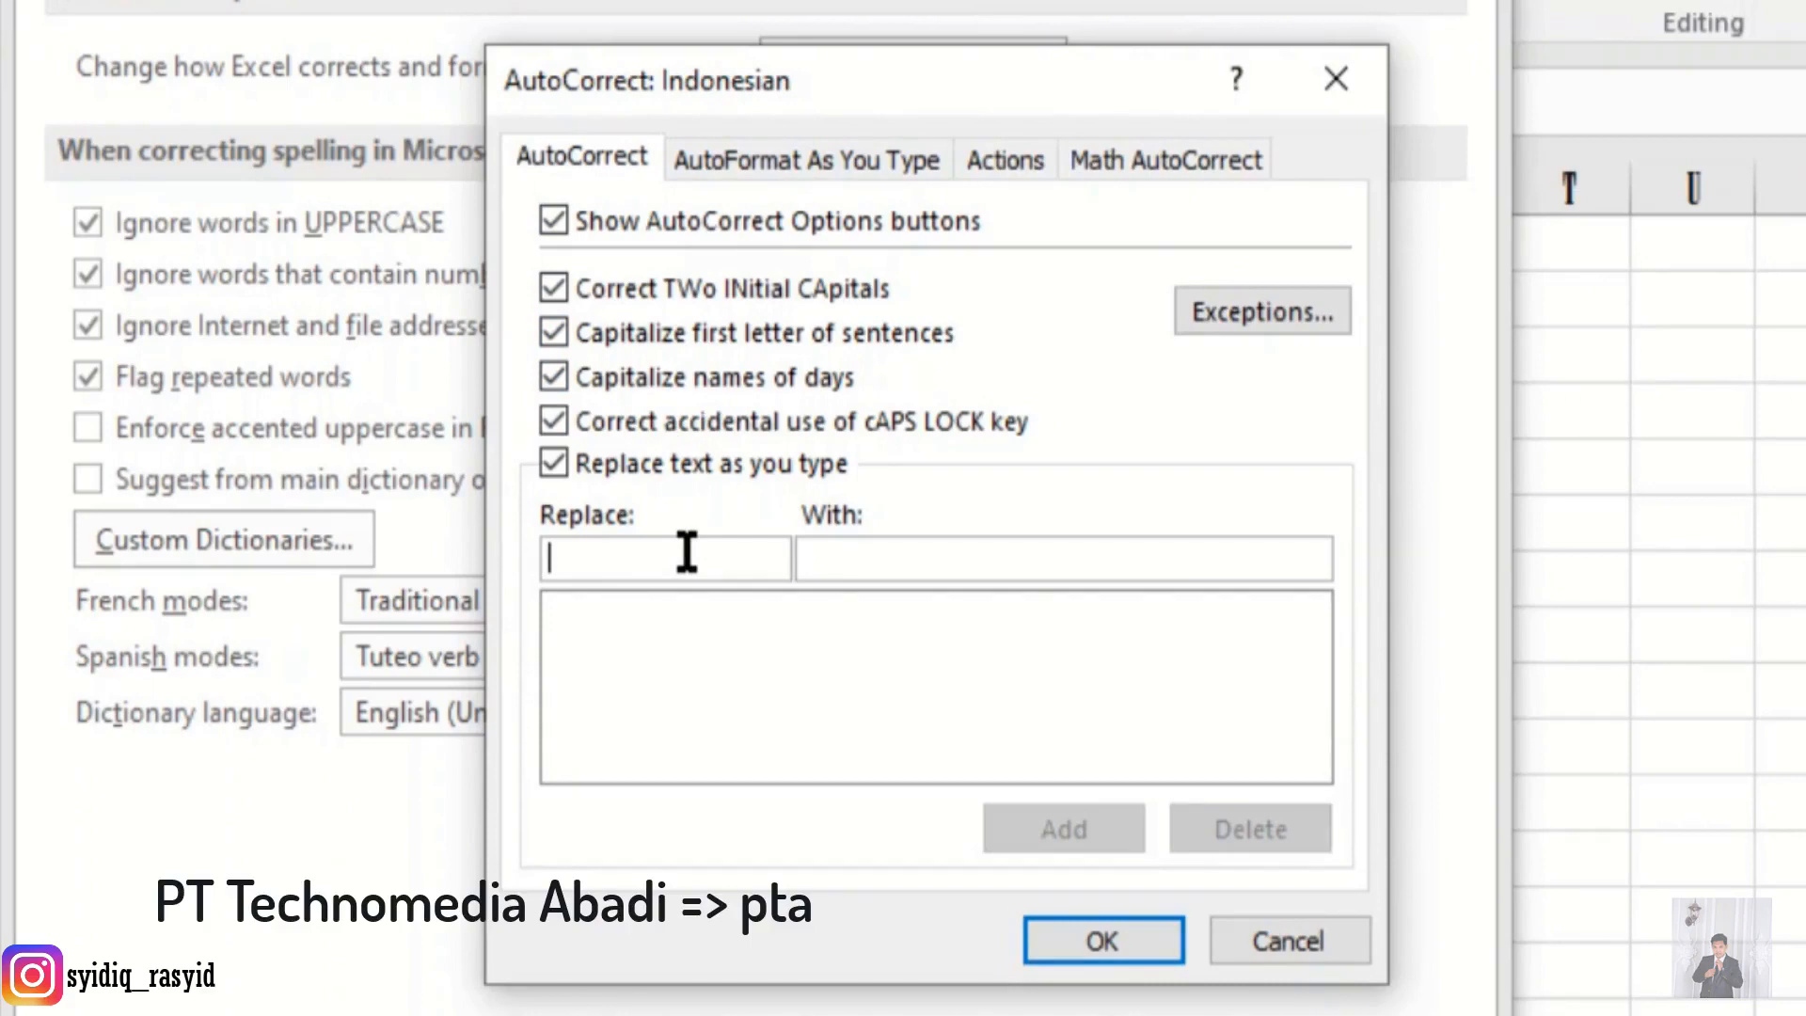
{"action": "type", "text": "pta"}
{"action": "key", "text": "Tab"}
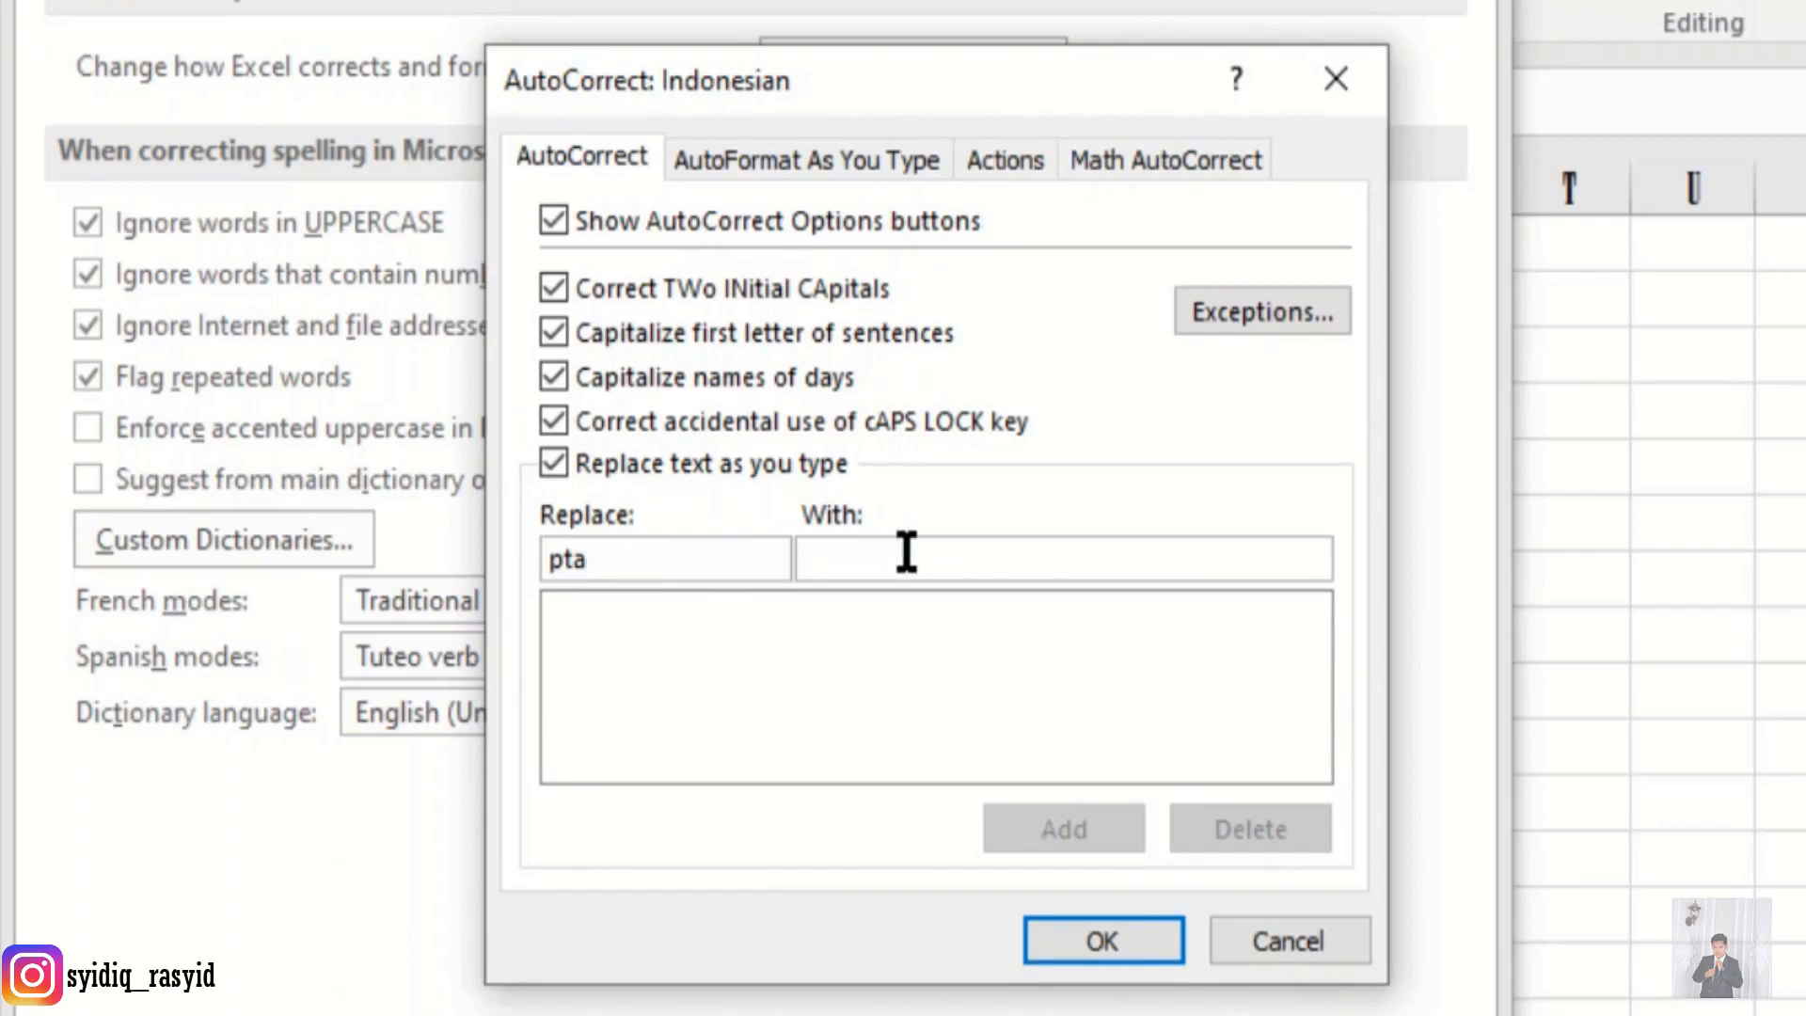
Enter PT Technomedia Abadi as the replacement text and save the AutoCorrect entry and Excel options.
{"action": "type", "text": "P"}
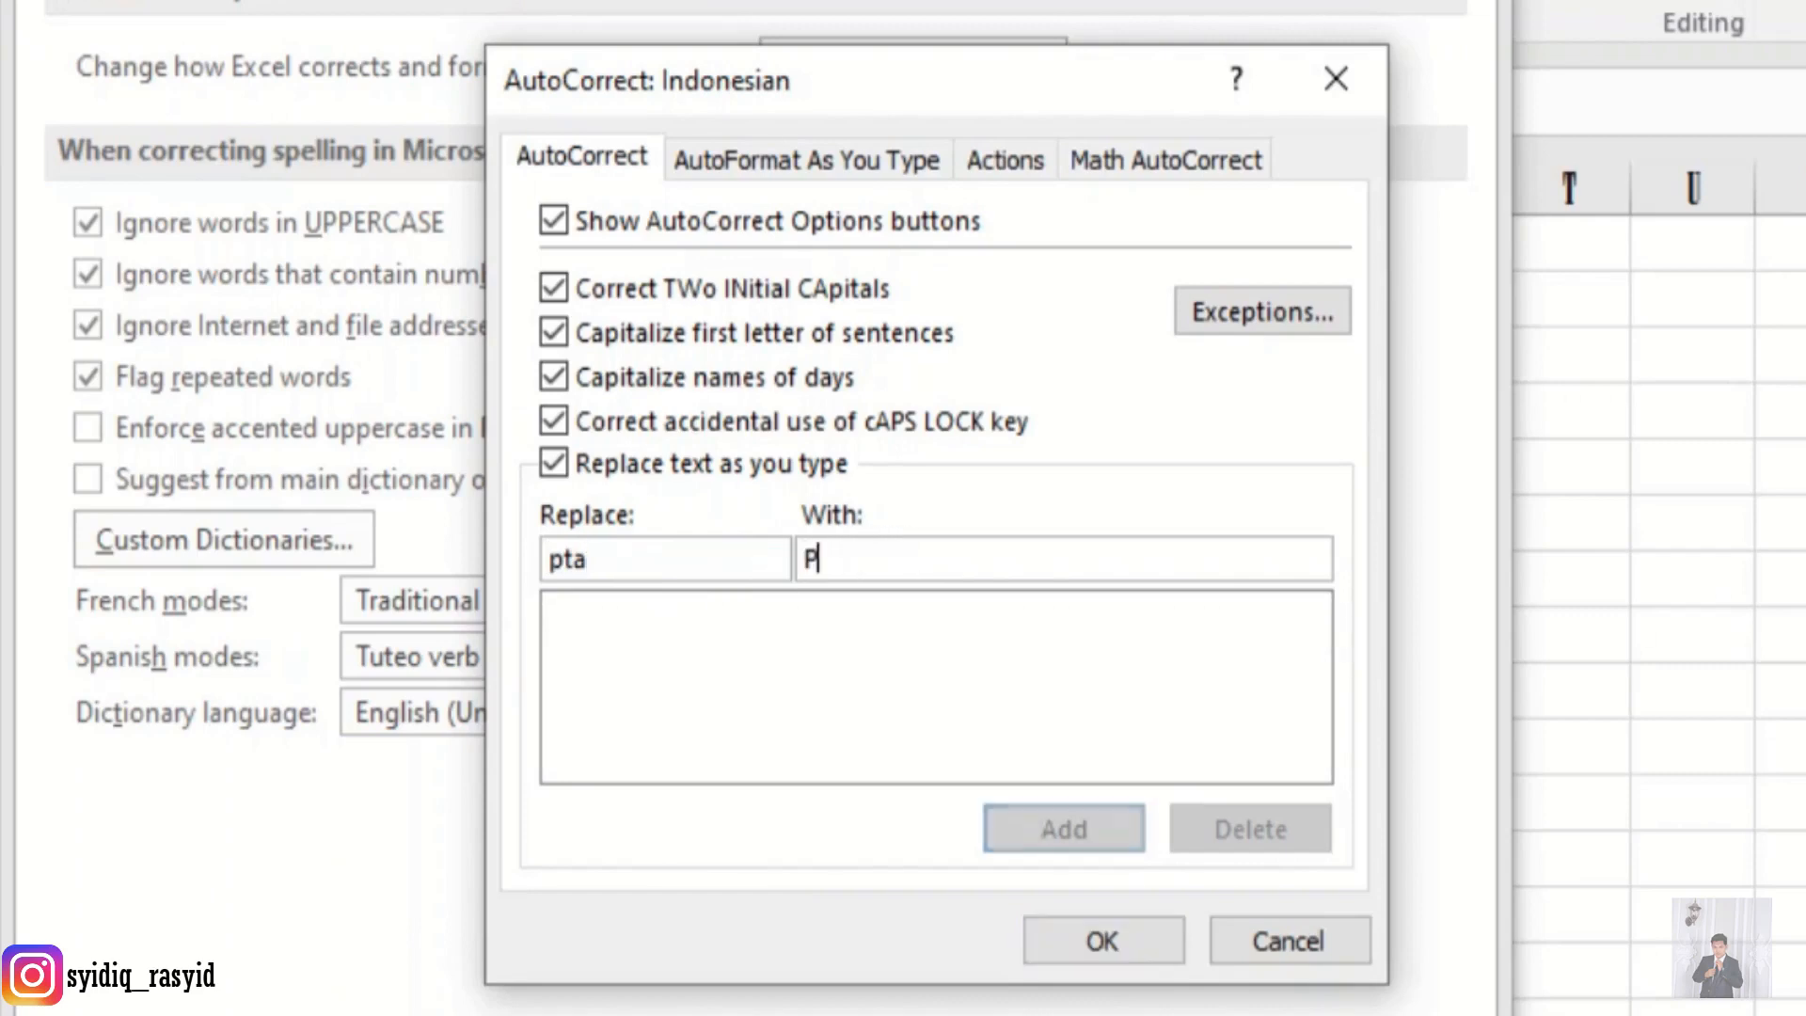
{"action": "type", "text": "T Techno,e"}
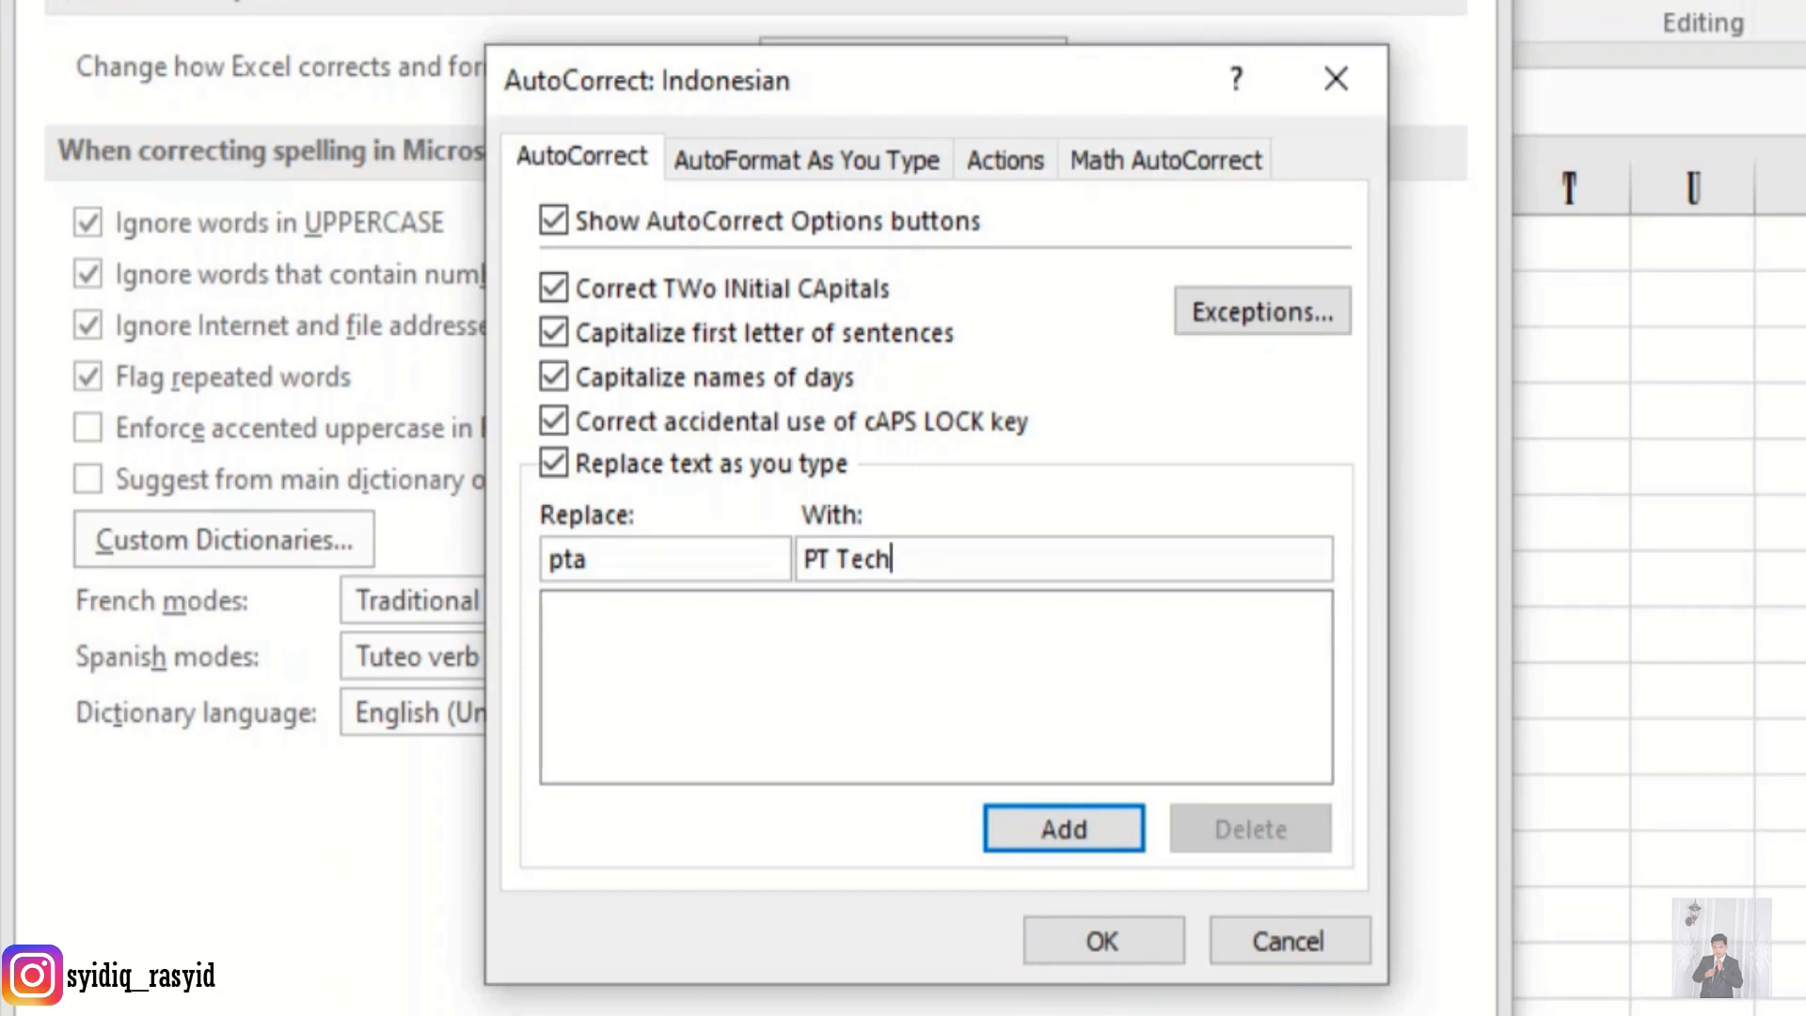
{"action": "key", "text": "BackSpace"}
{"action": "key", "text": "BackSpace"}
{"action": "type", "text": "medis"}
{"action": "key", "text": "BackSpace"}
{"action": "type", "text": "a A"}
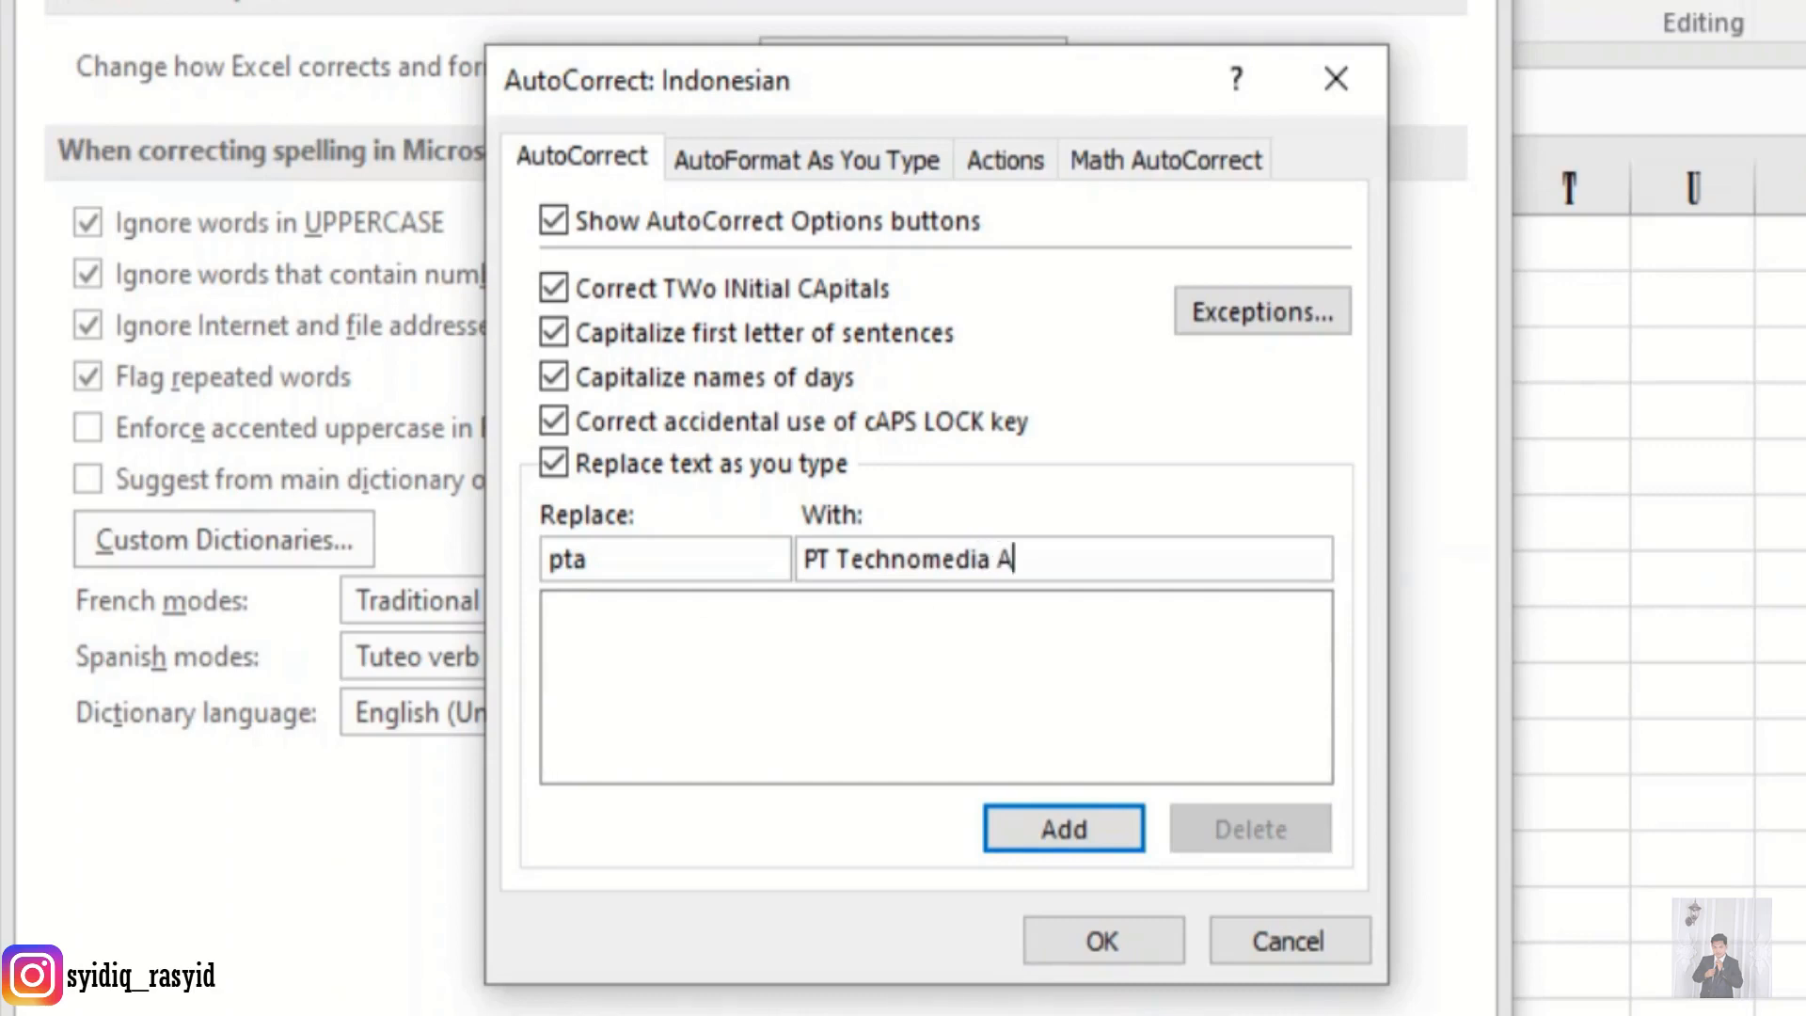
{"action": "type", "text": "badi"}
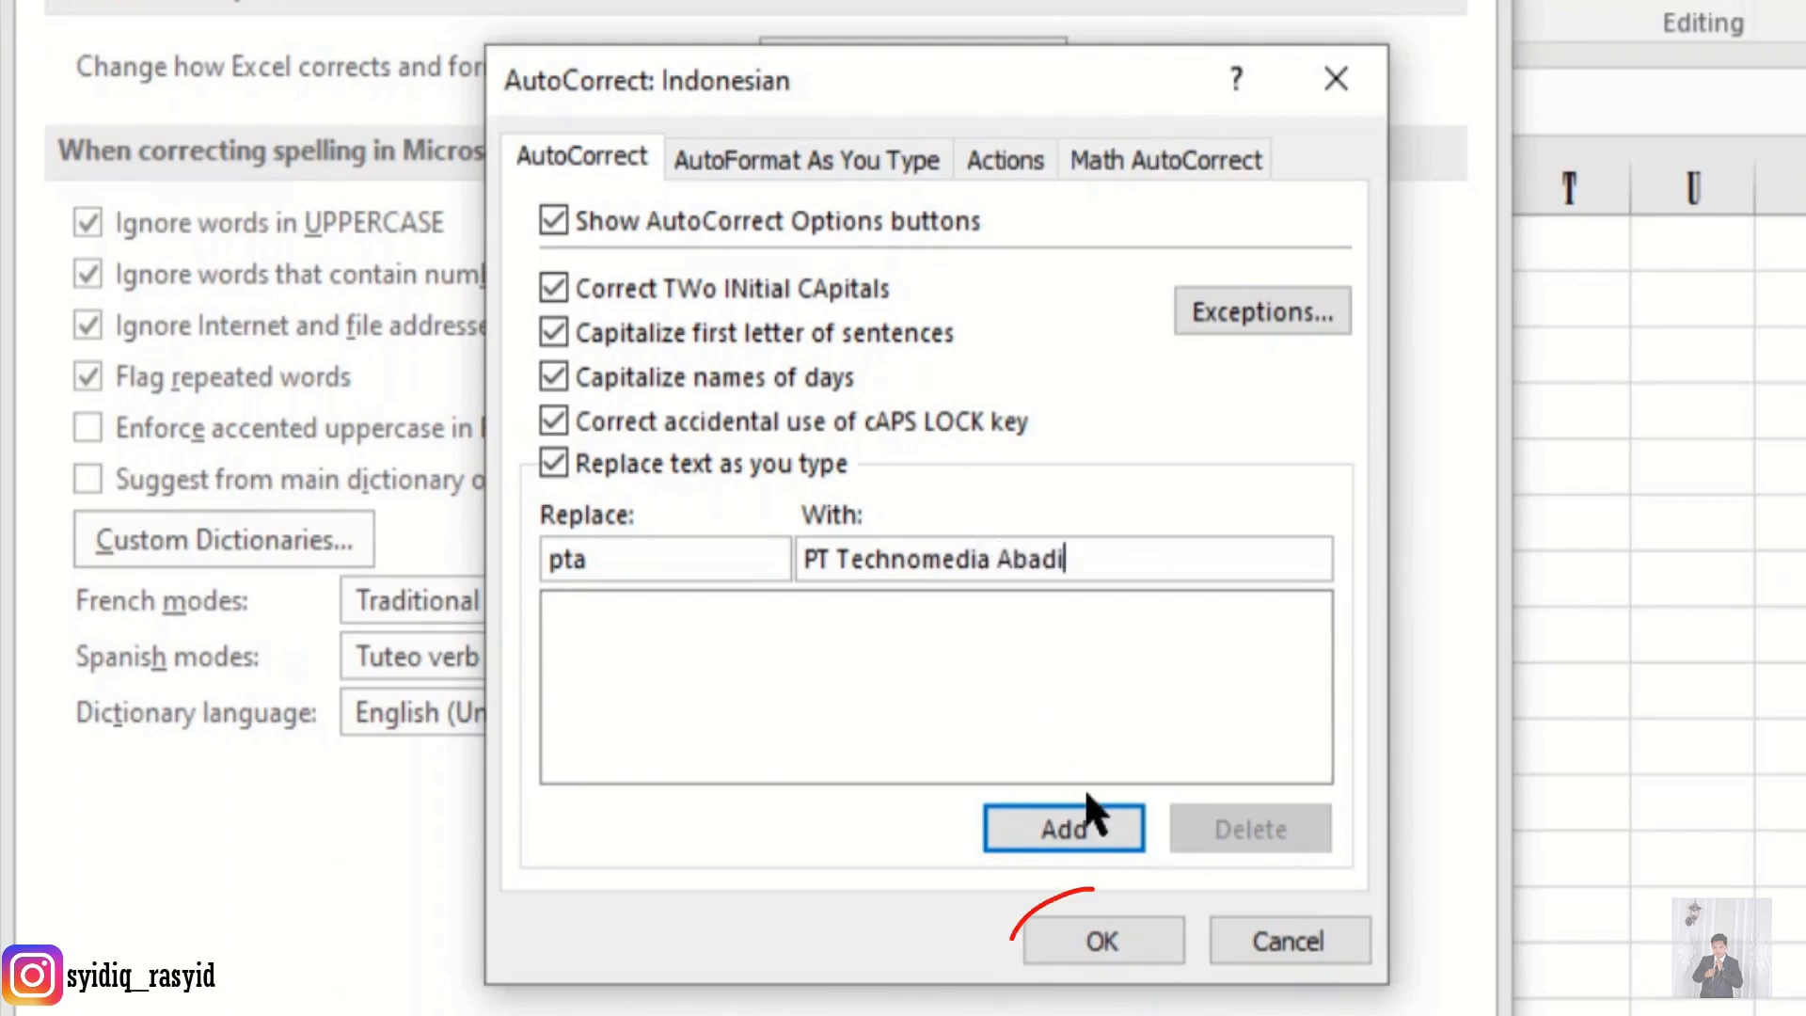
{"action": "left_click", "coordinate": [1123, 933]}
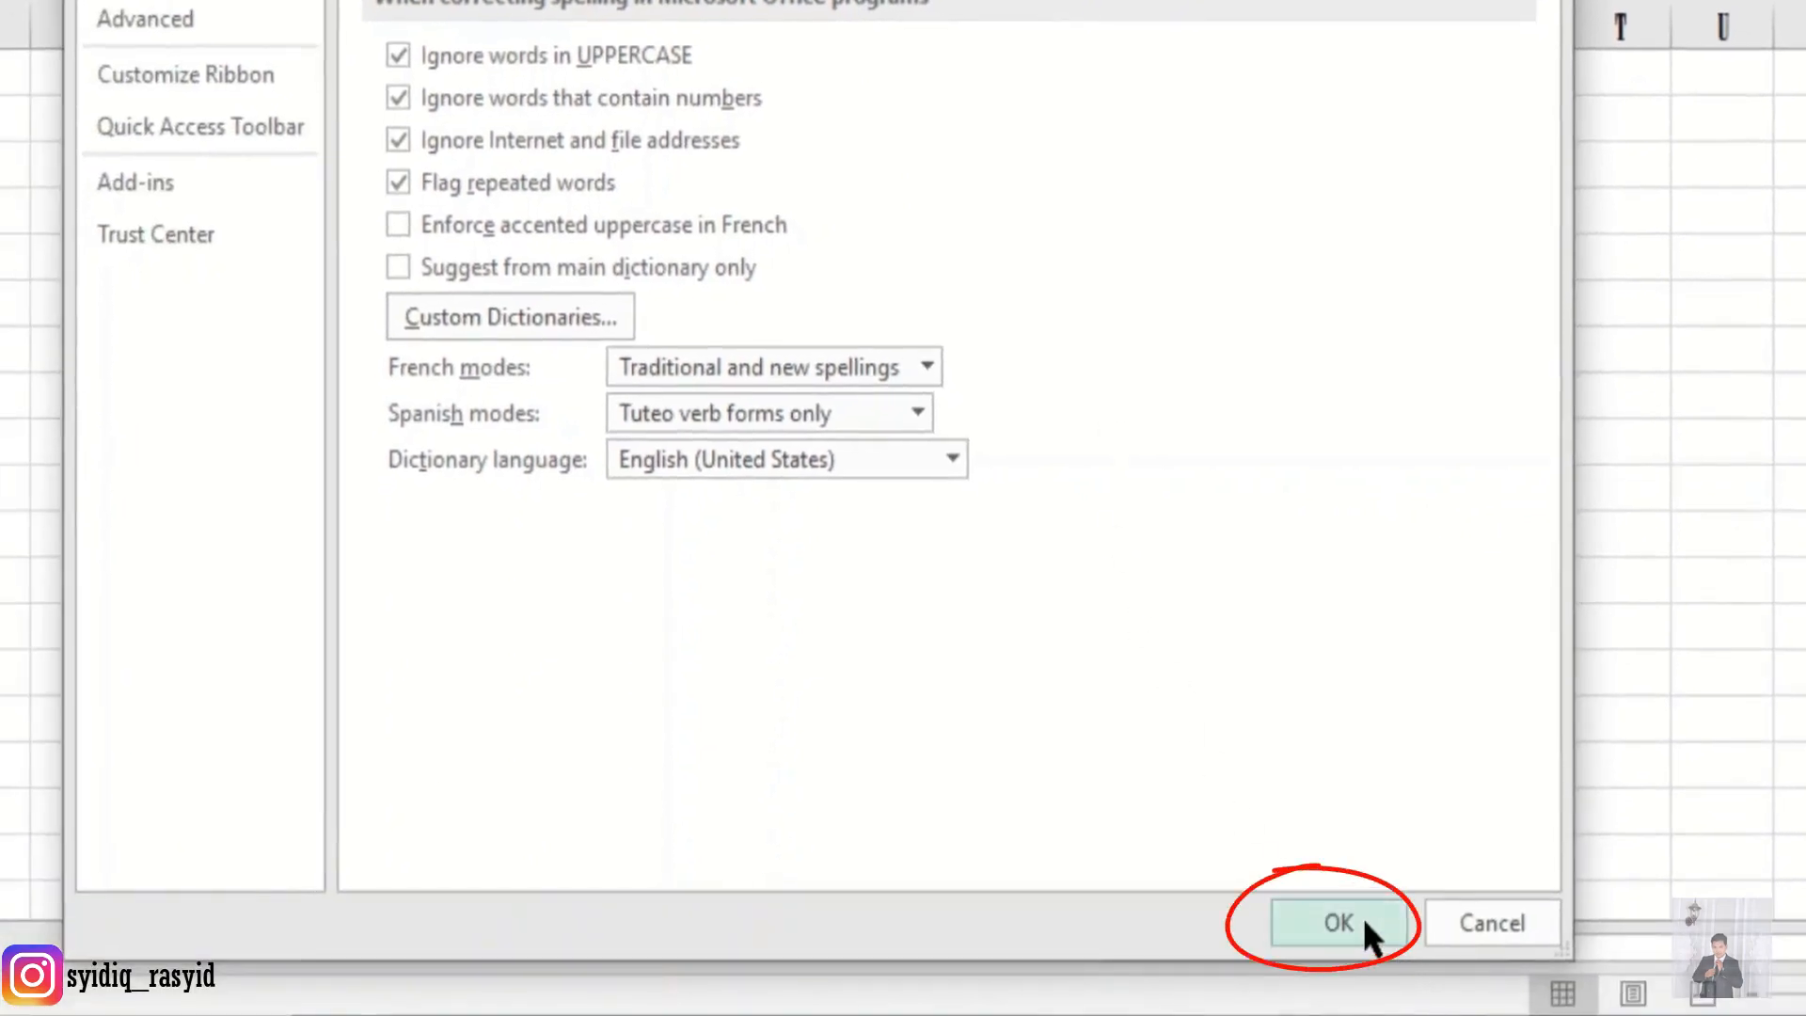
{"action": "left_click", "coordinate": [1363, 917]}
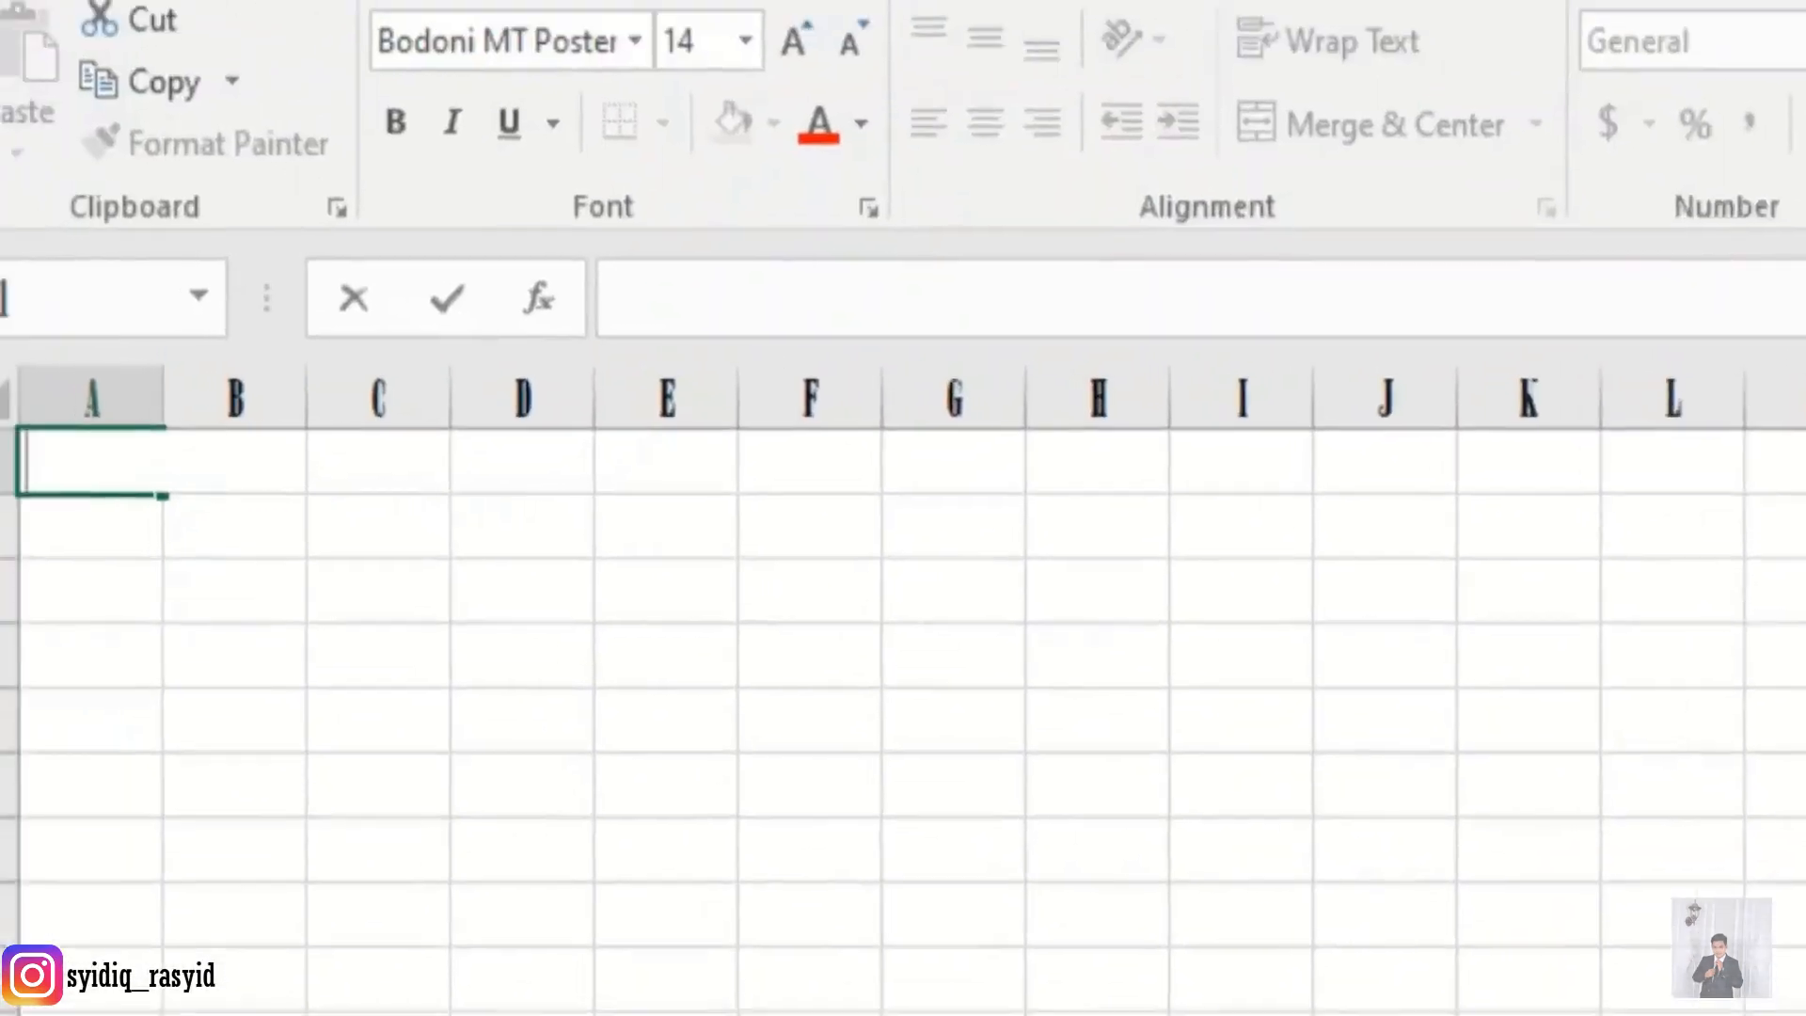
Enter the abbreviation pta in cell A1 to test the AutoCorrect entry.
{"action": "type", "text": "pt"}
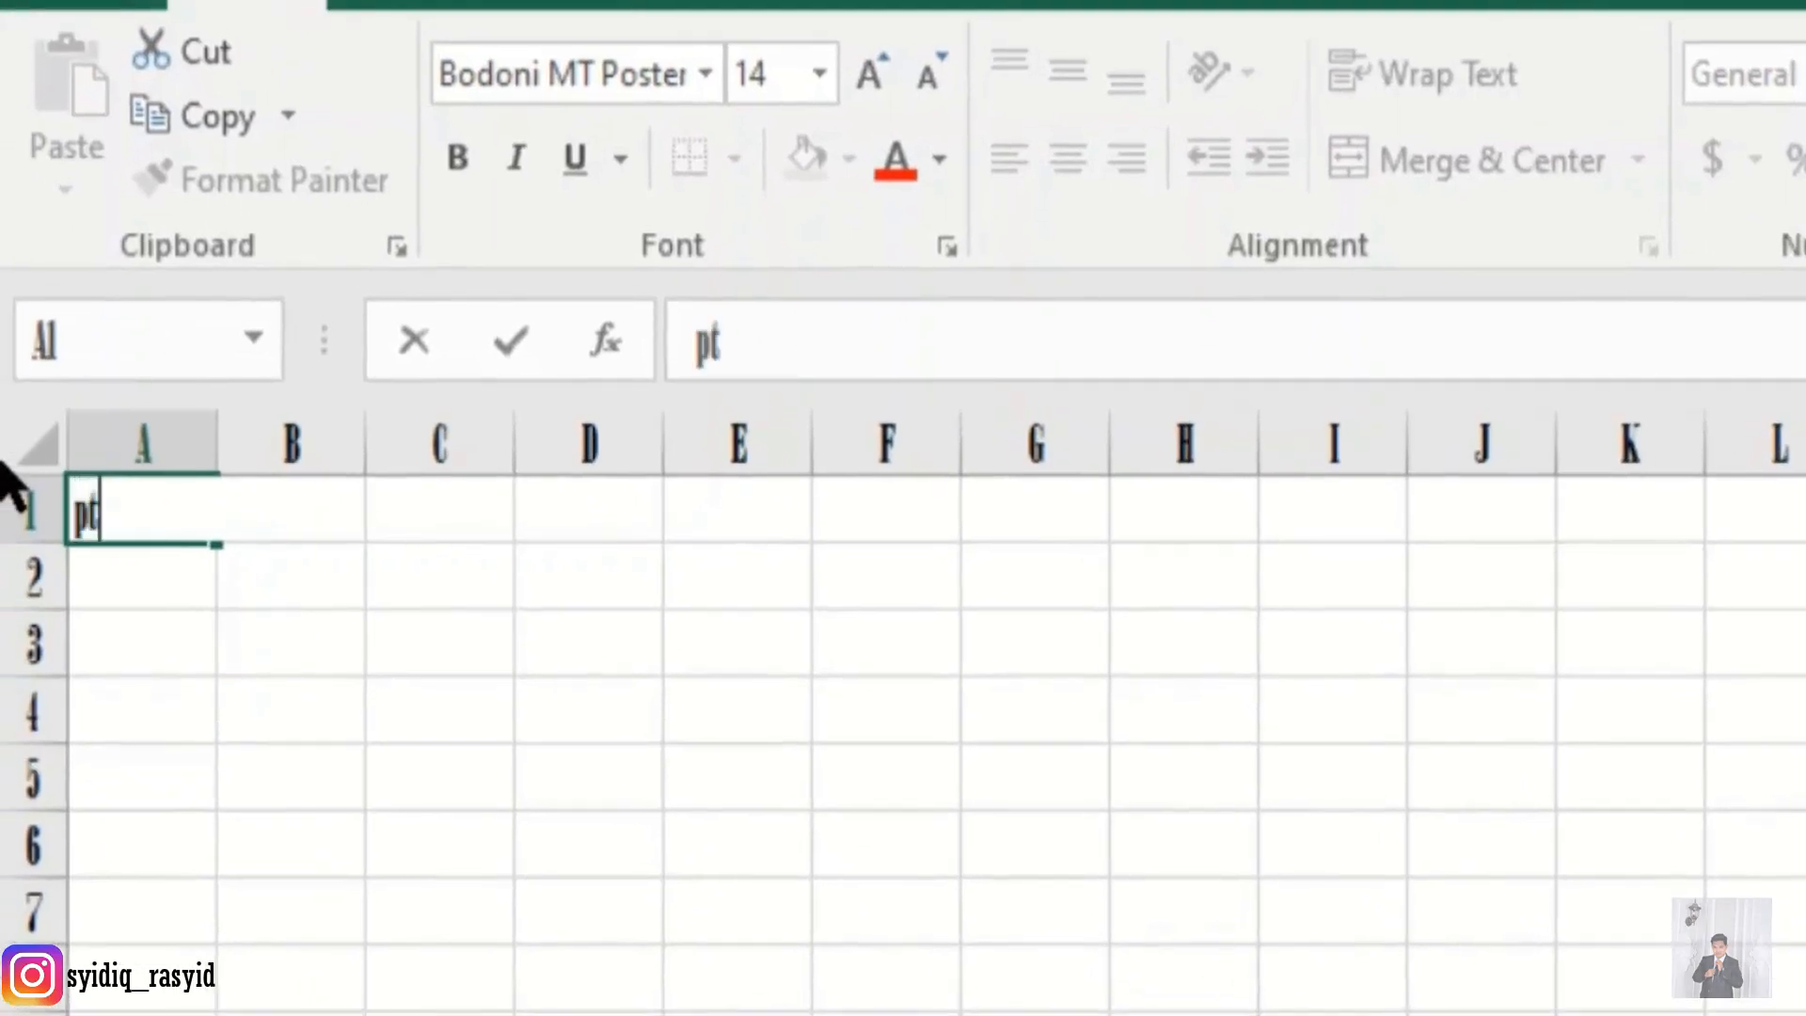
{"action": "type", "text": "a"}
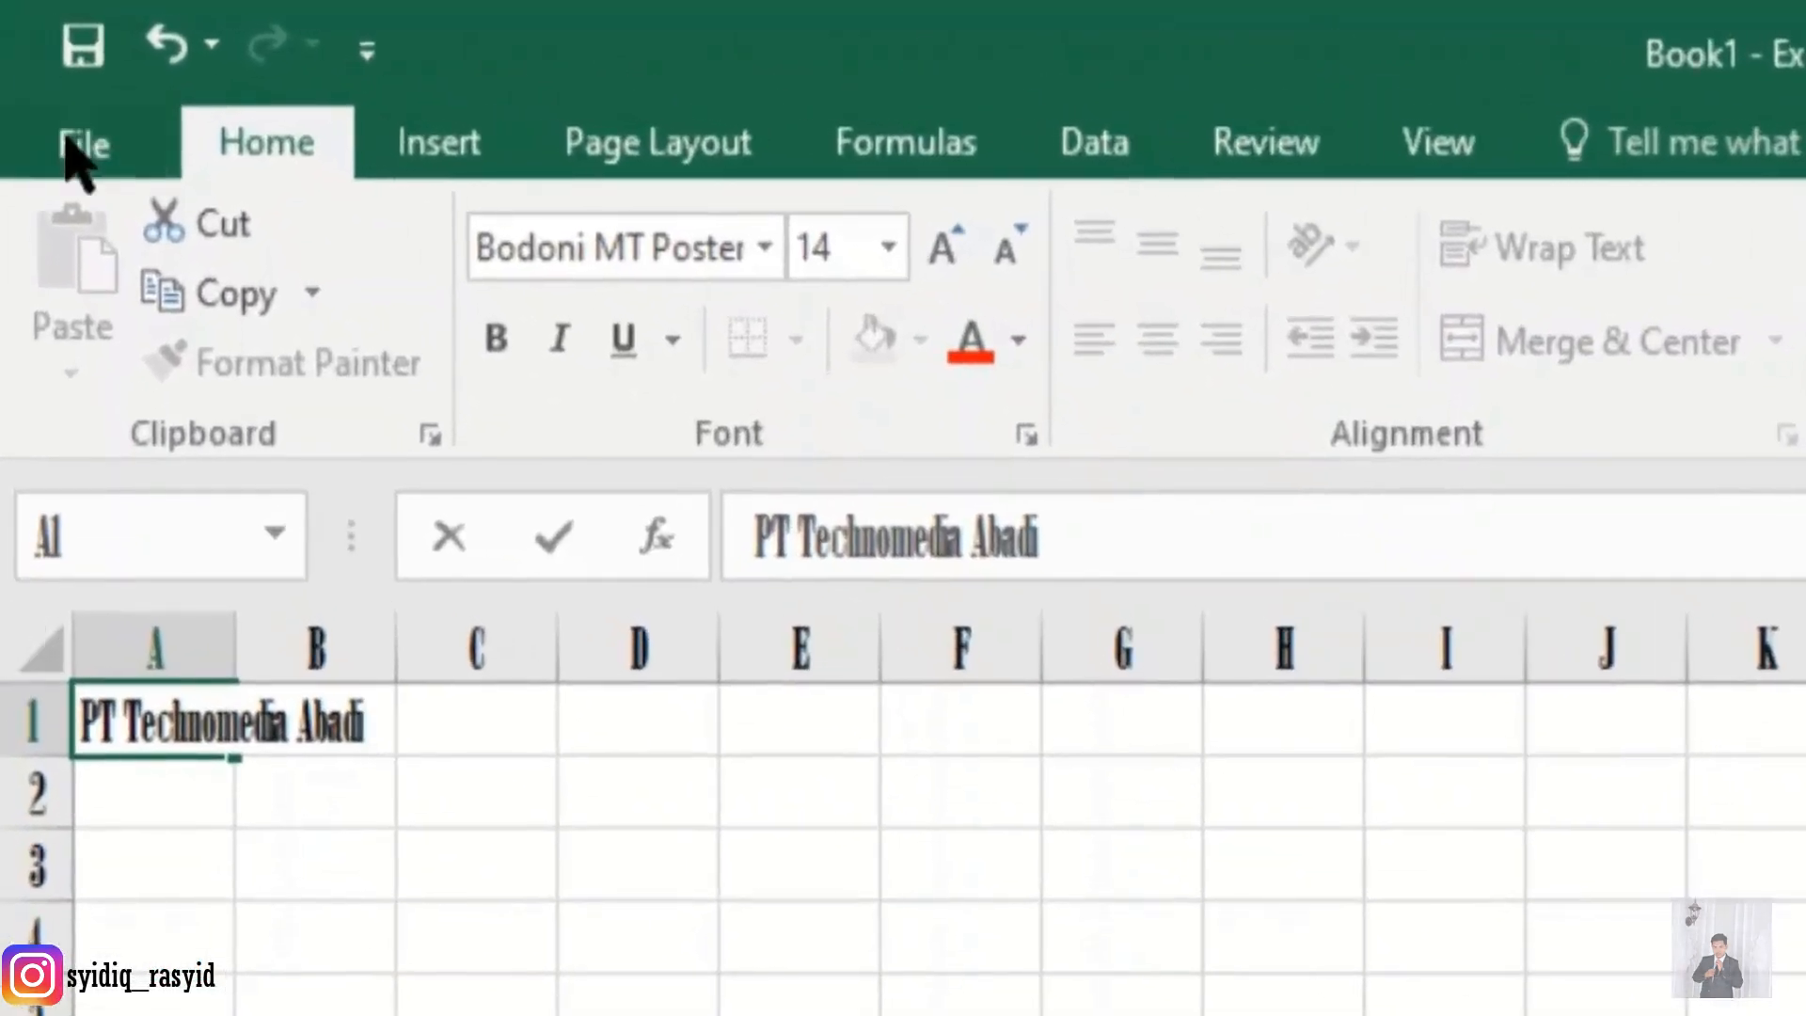
Set the AutoRecover save interval to 2 minutes in the Excel save options.
{"action": "left_click", "coordinate": [76, 155]}
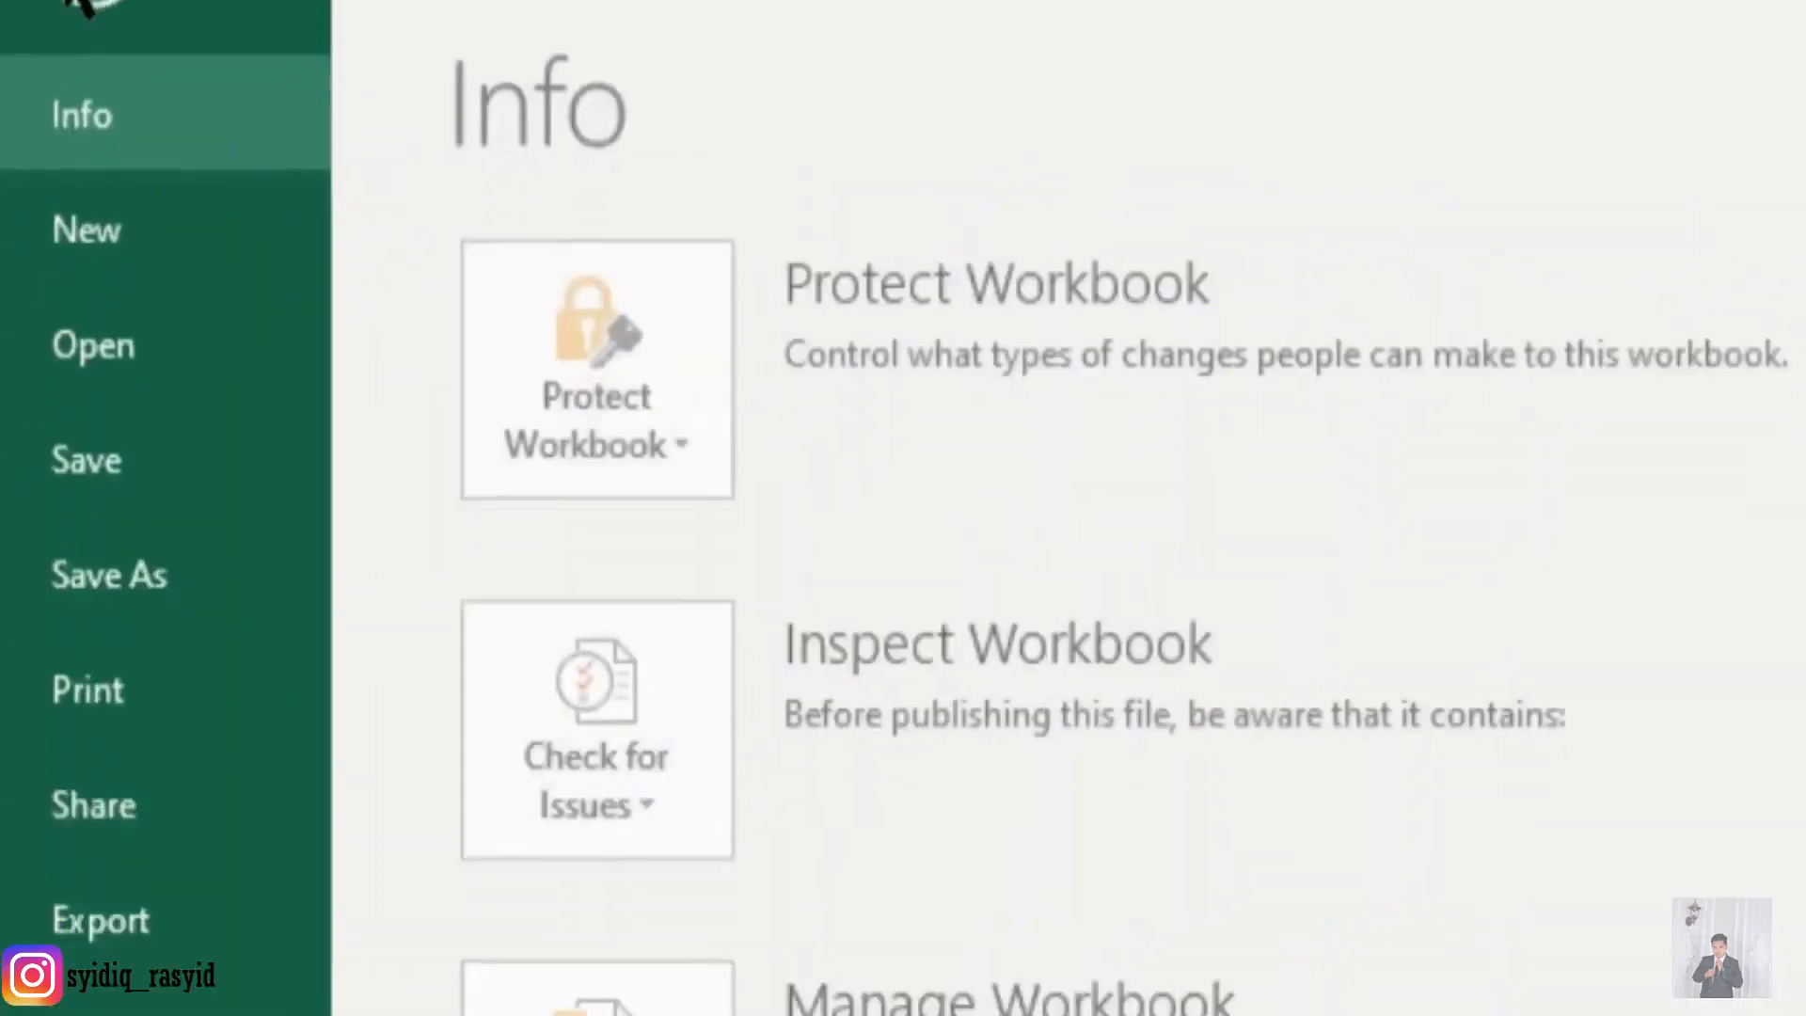
{"action": "left_click", "coordinate": [182, 922]}
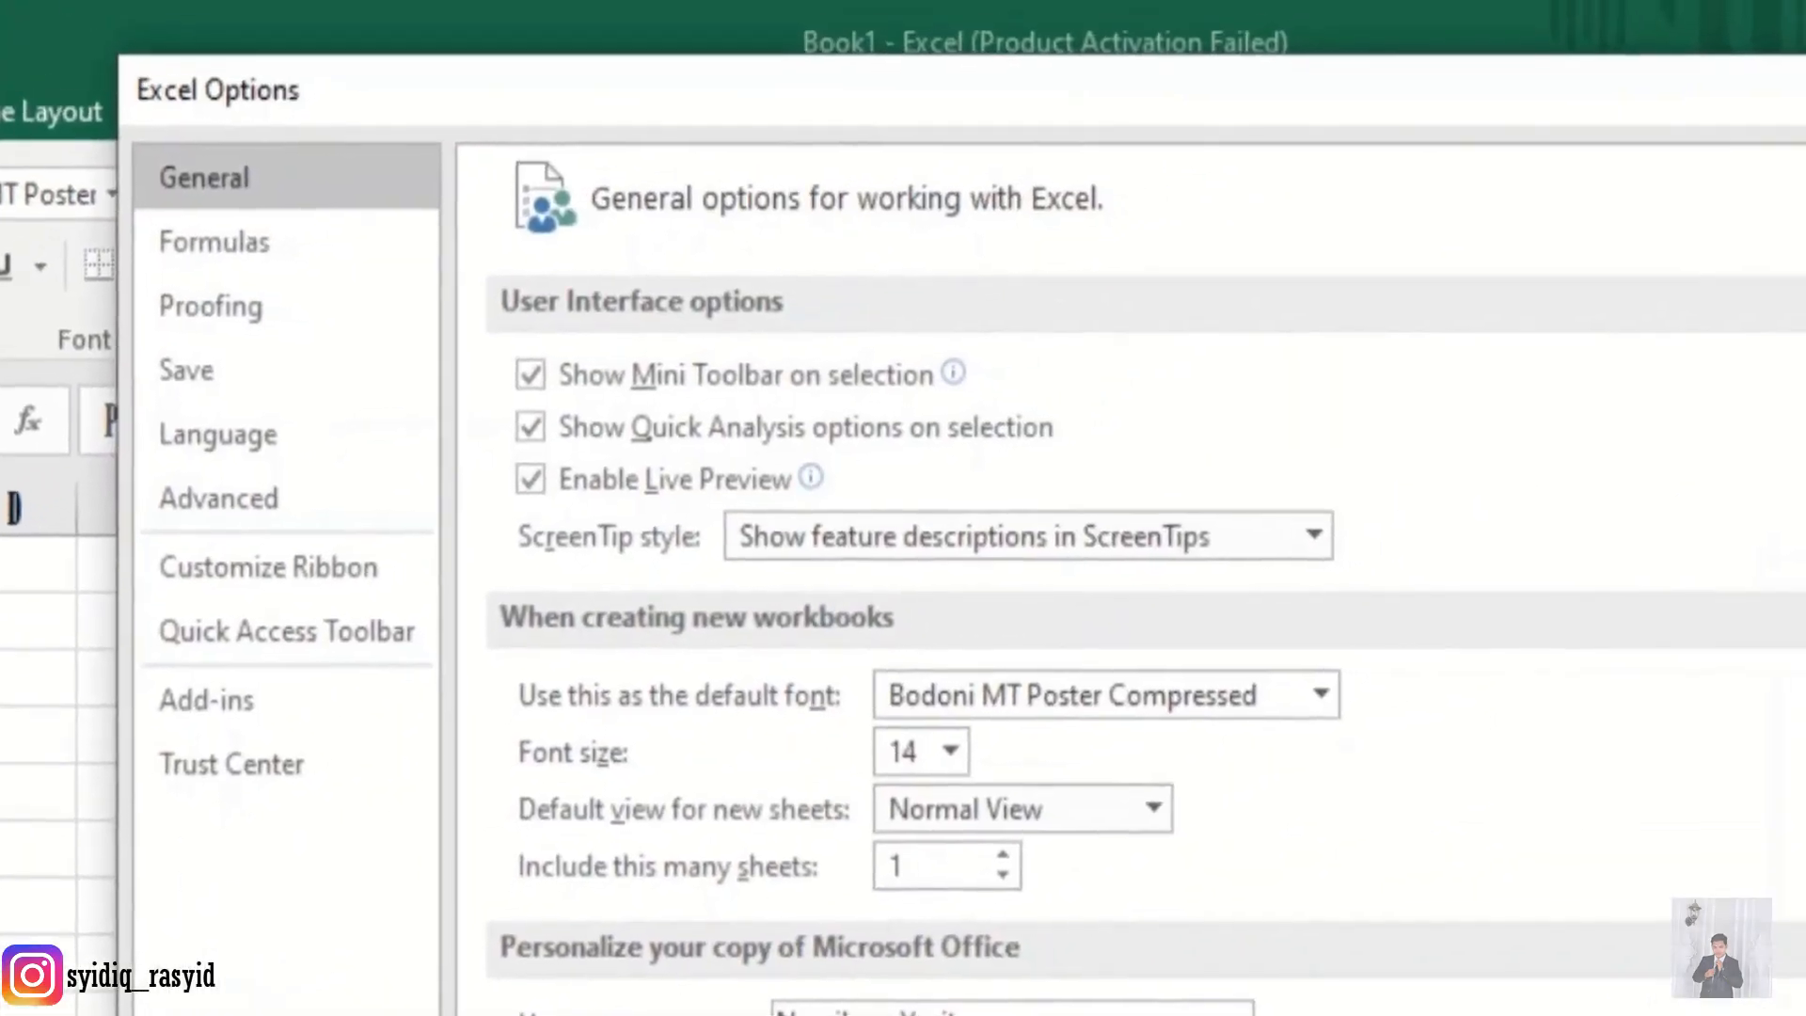
{"action": "left_click", "coordinate": [269, 394]}
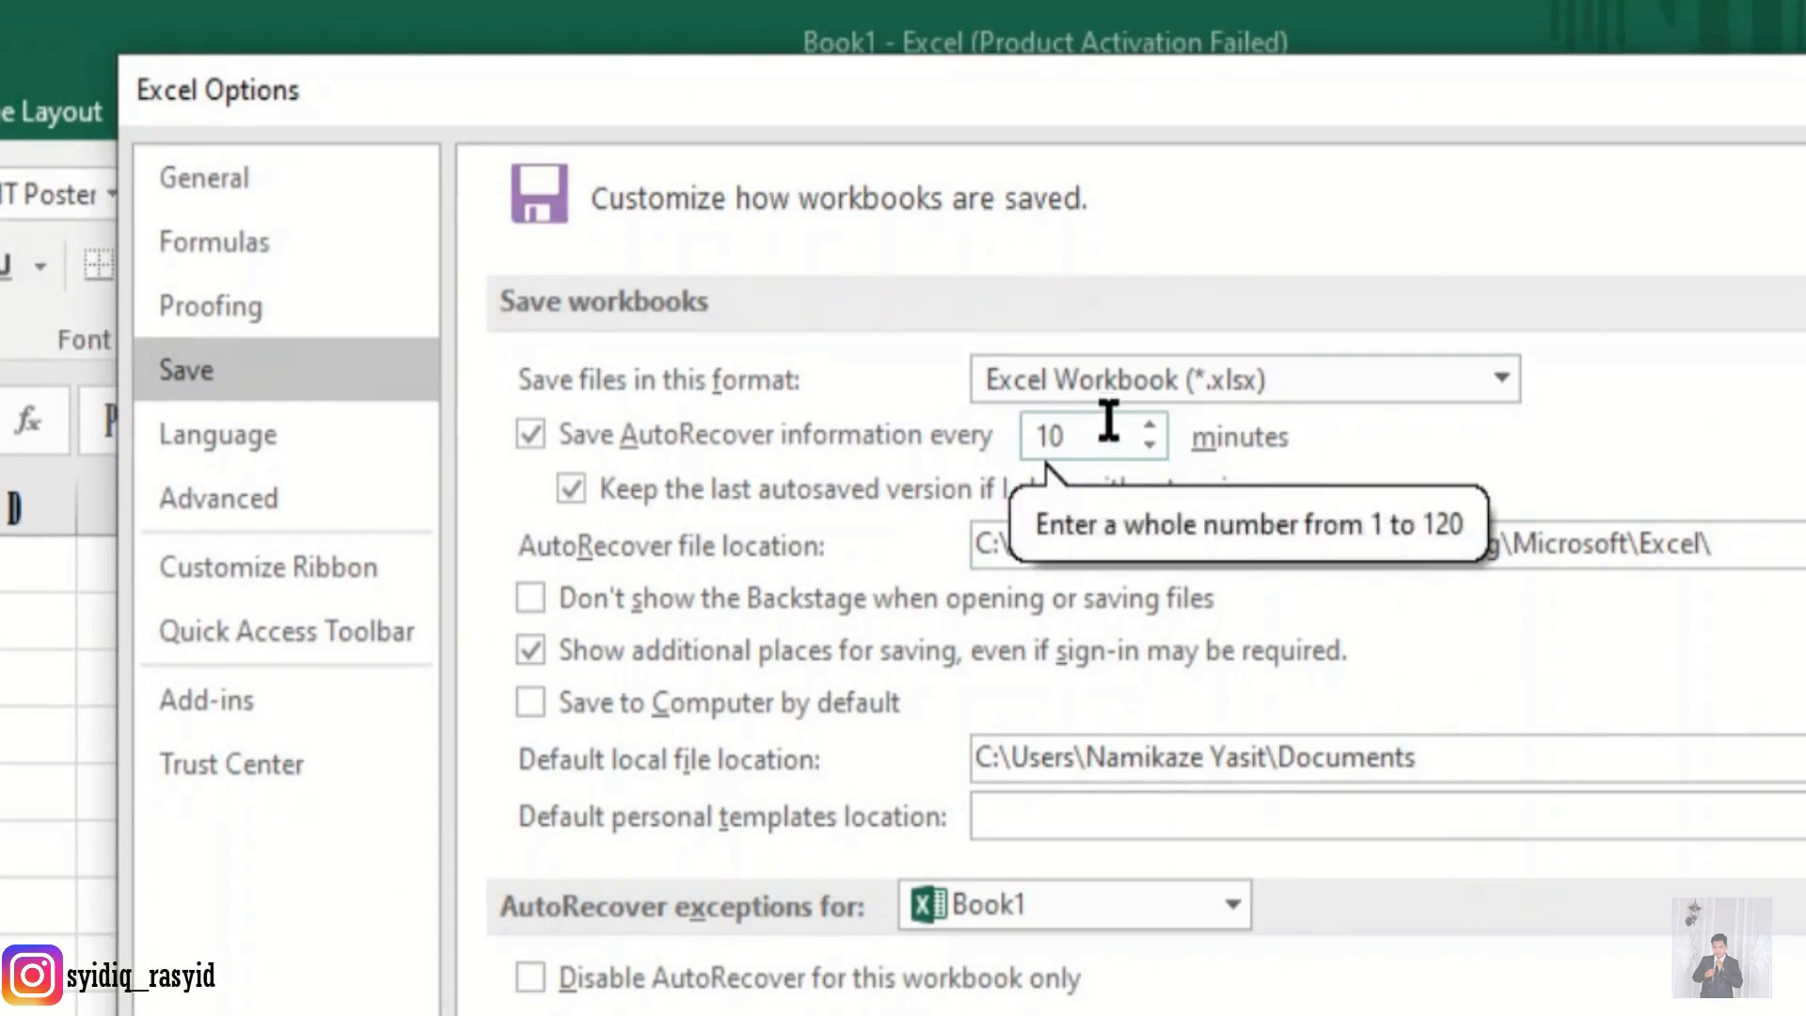
{"action": "left_click_drag", "start_coordinate": [1113, 432], "coordinate": [1039, 431]}
{"action": "type", "text": "2"}
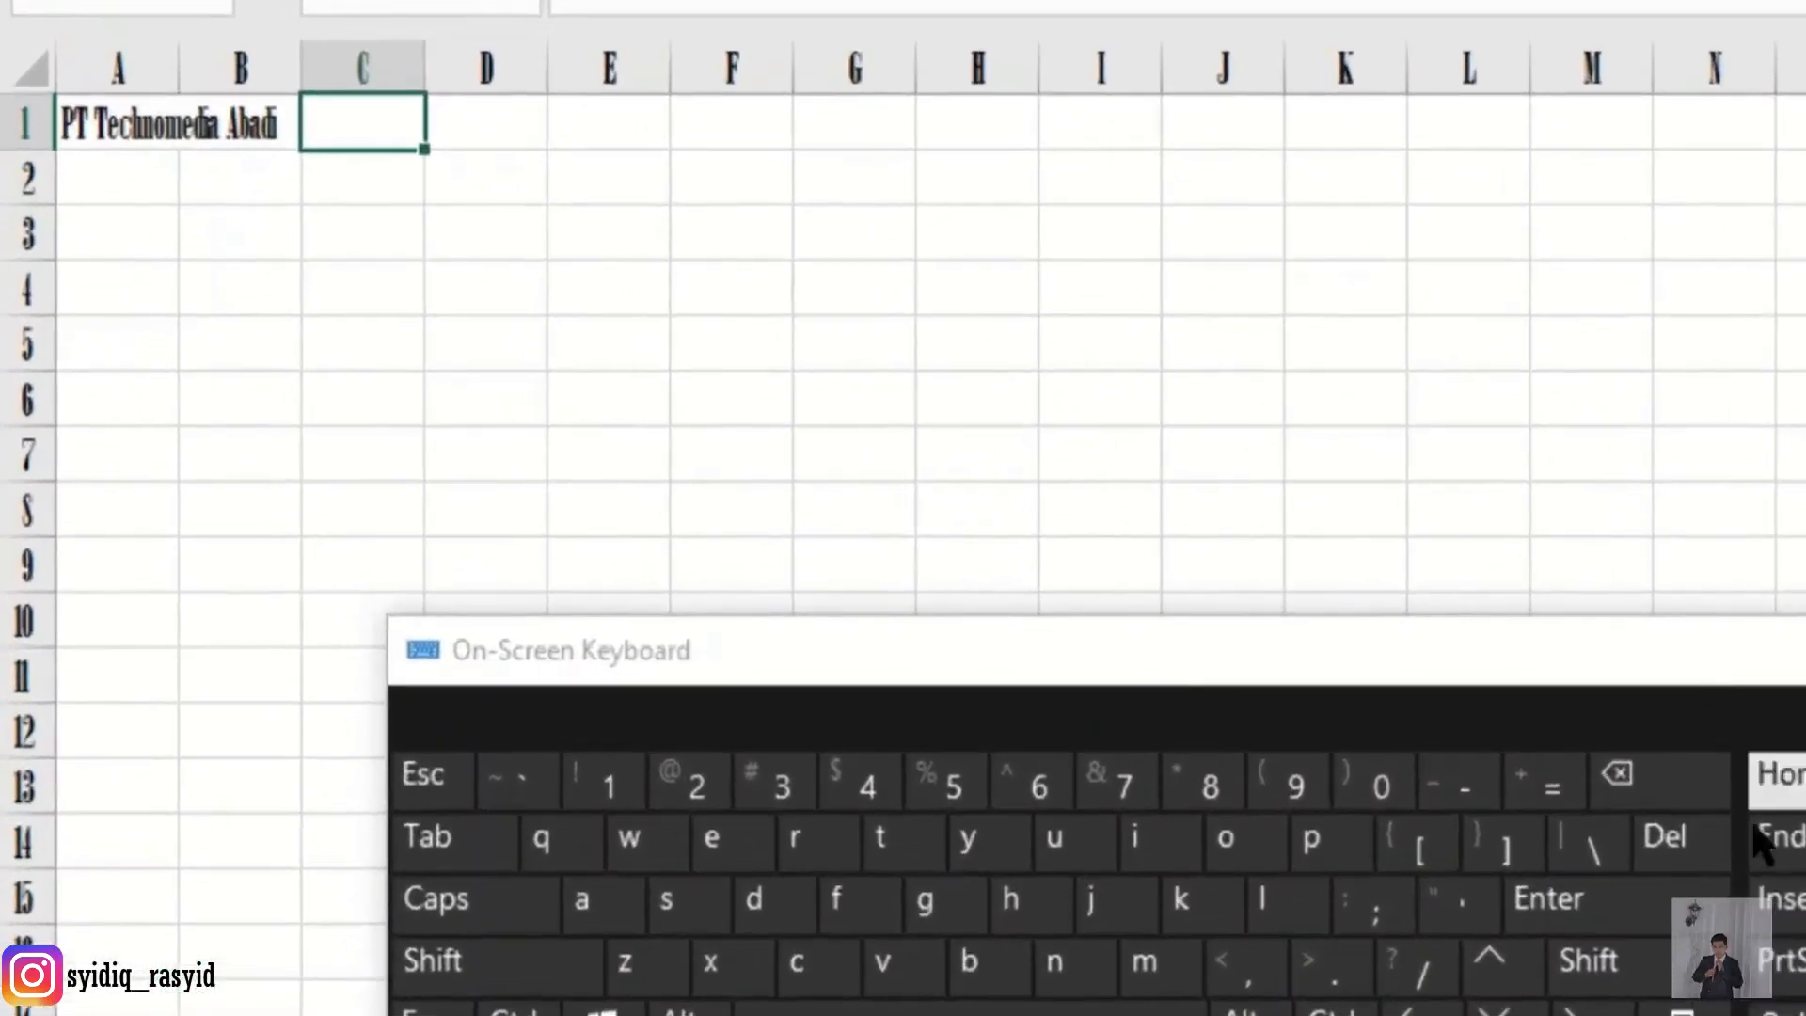
Test the Enter direction with the on-screen keyboard by advancing the selection from C1 to C4.
{"action": "left_click", "coordinate": [1689, 902]}
{"action": "left_click", "coordinate": [1689, 901]}
{"action": "left_click", "coordinate": [1688, 901]}
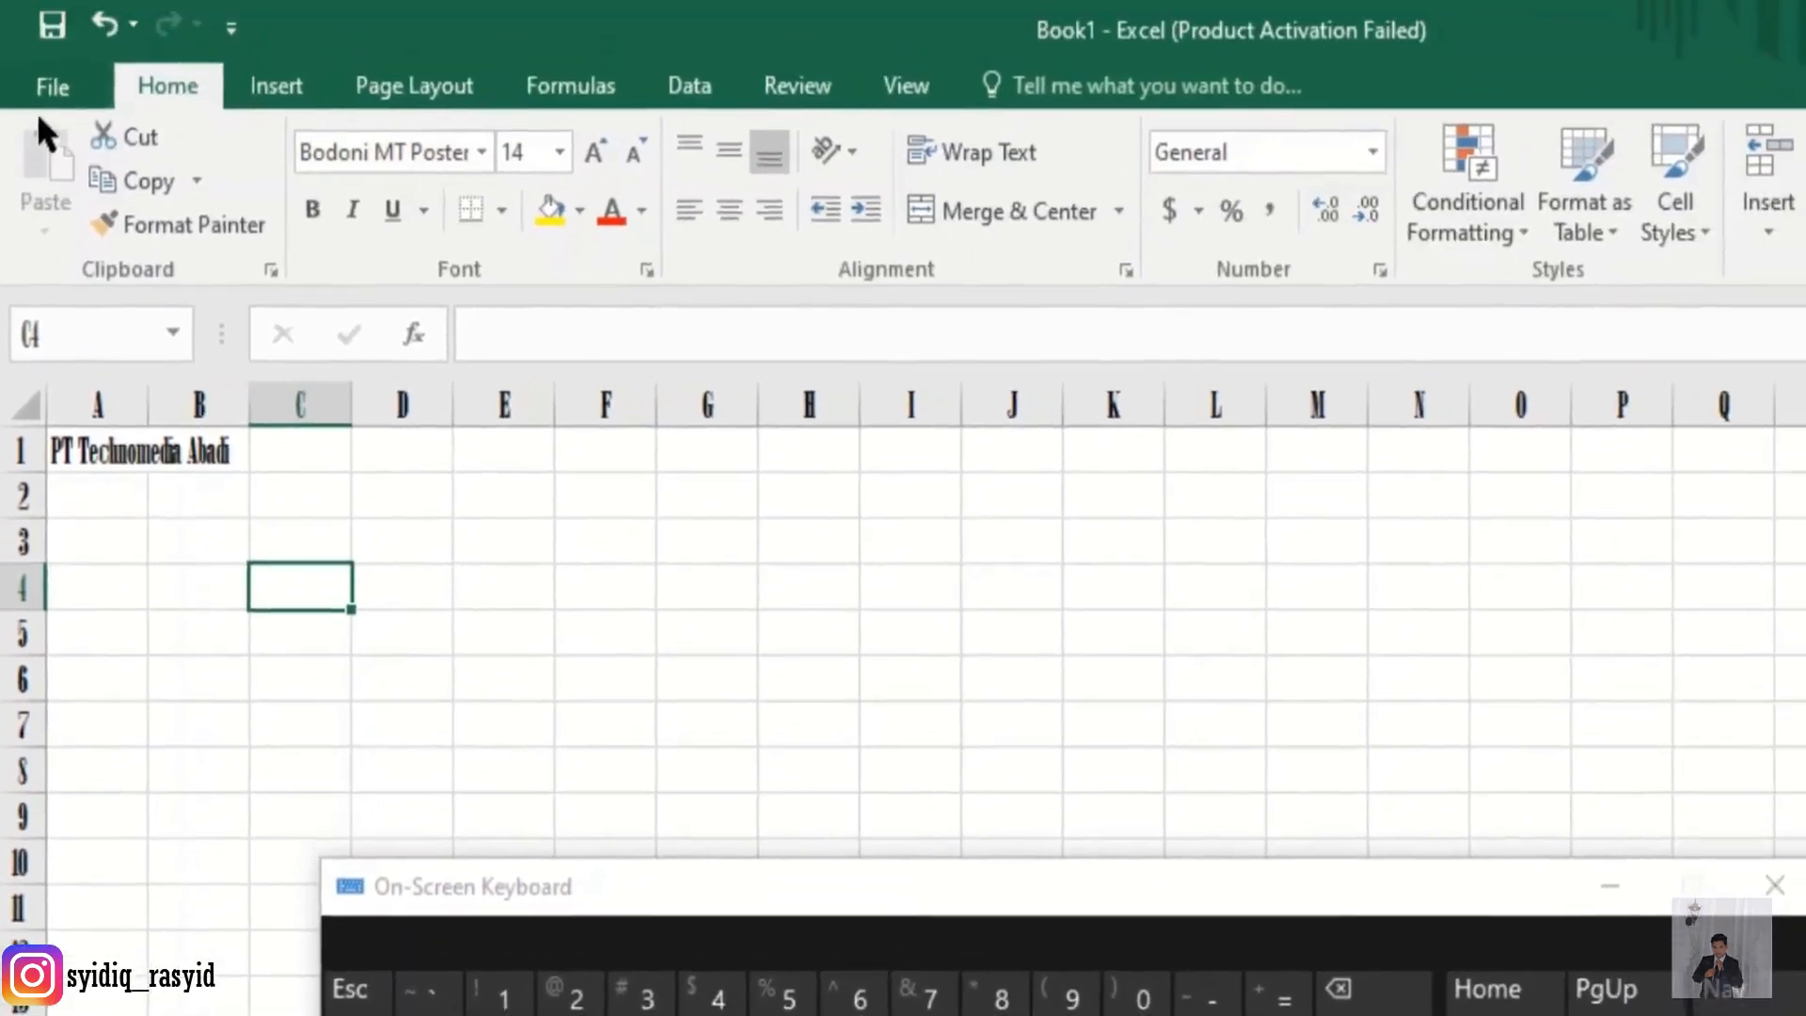
Change the direction the selection moves after Enter to Right in the advanced options and apply it.
{"action": "left_click", "coordinate": [42, 90]}
{"action": "left_click", "coordinate": [85, 948]}
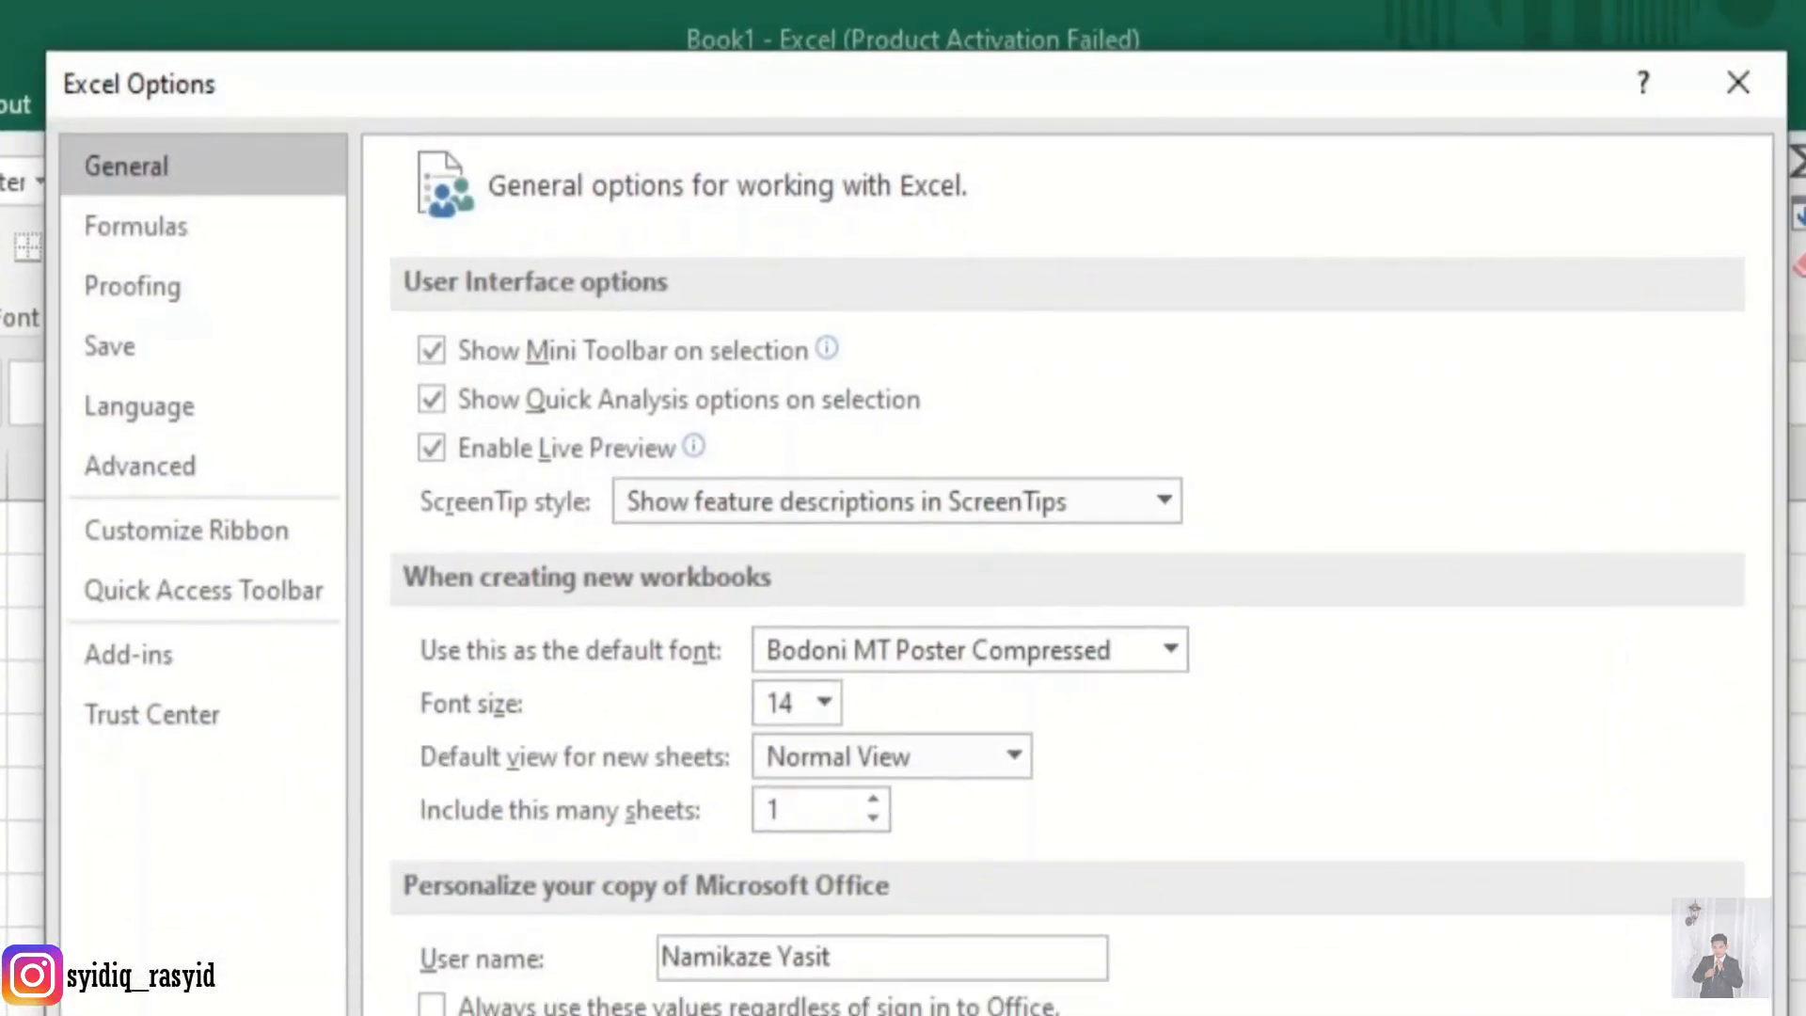
{"action": "left_click", "coordinate": [247, 476]}
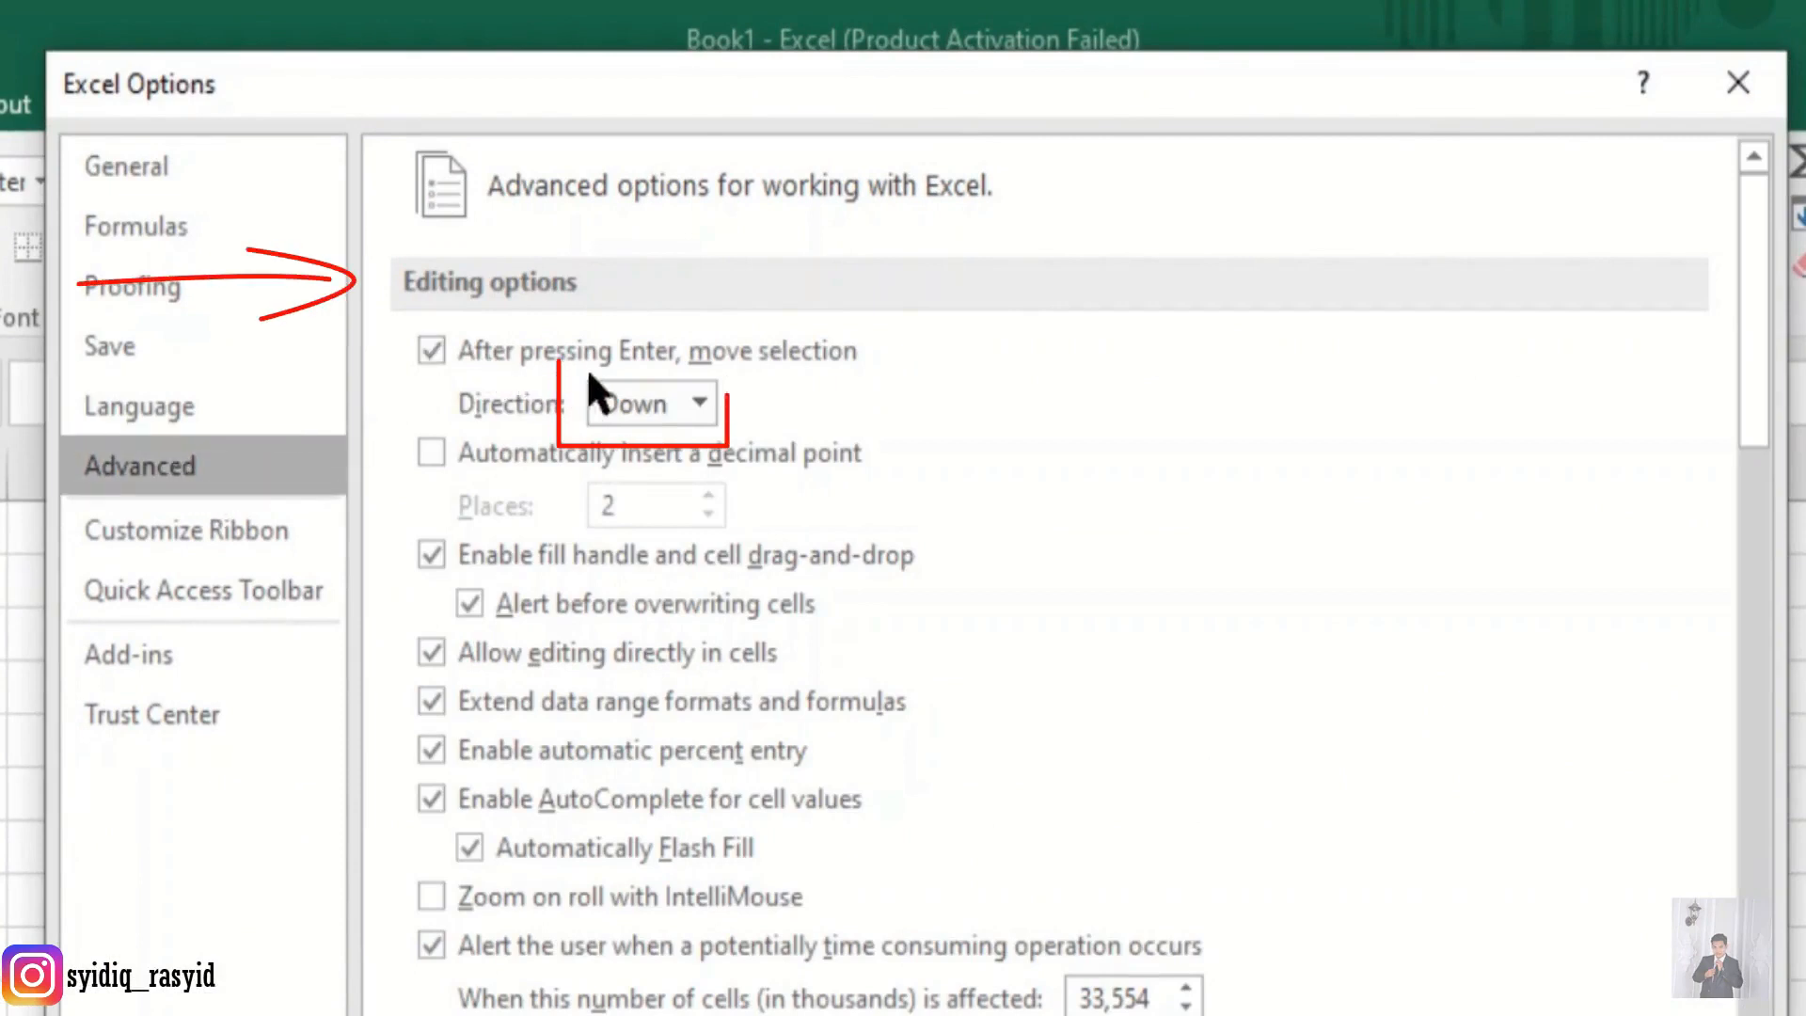
{"action": "left_click", "coordinate": [696, 405]}
{"action": "left_click", "coordinate": [656, 490]}
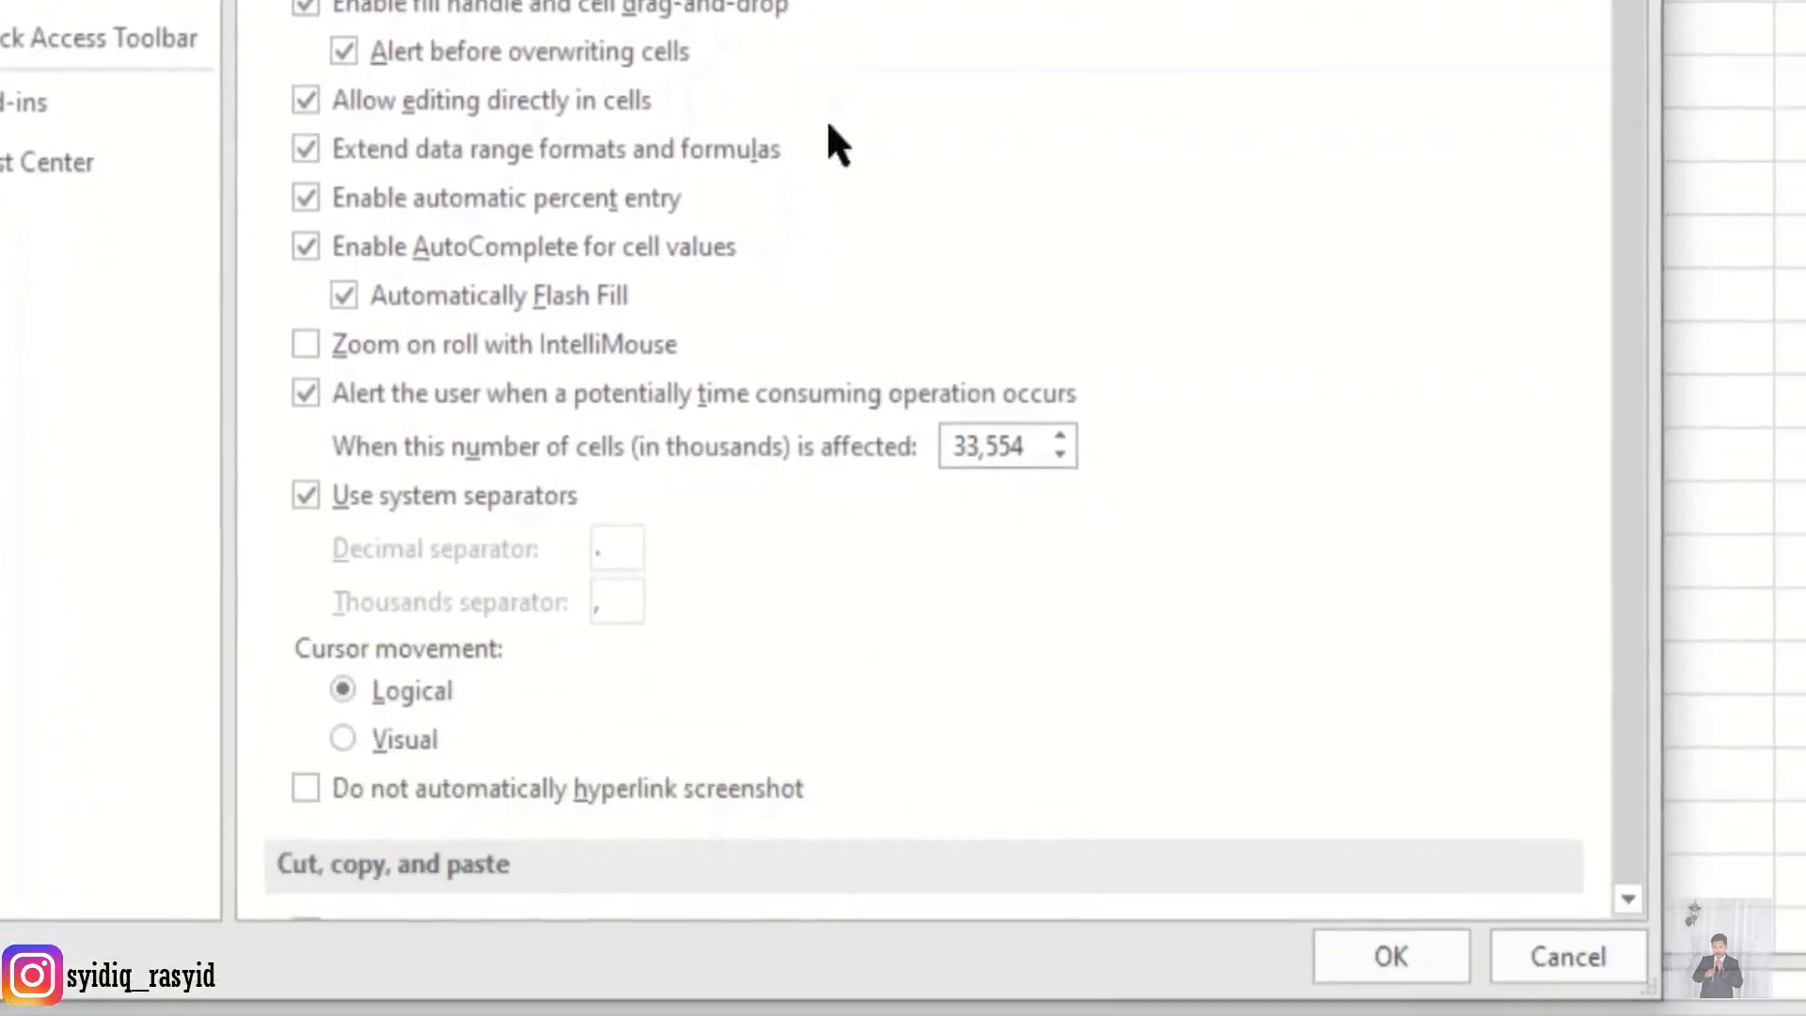
{"action": "left_click", "coordinate": [1375, 905]}
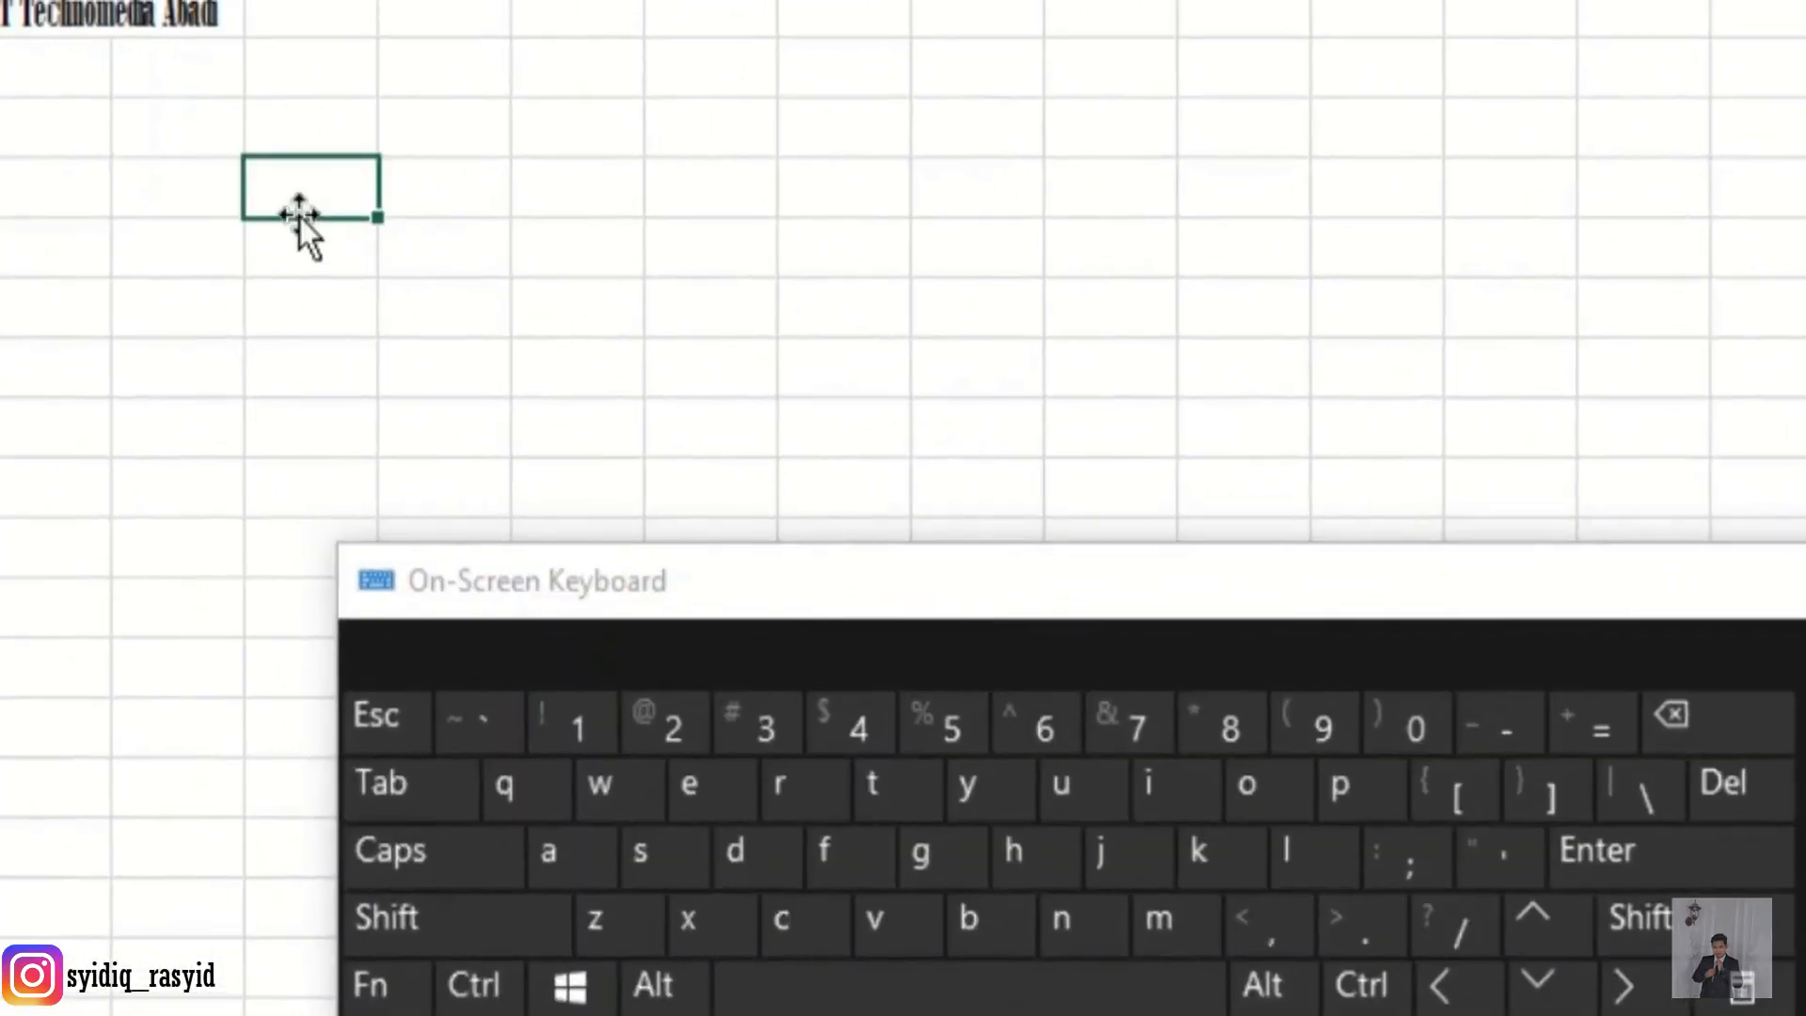
Test the new Enter direction with the on-screen keyboard by advancing the selection along row 4 to R4.
{"action": "left_click", "coordinate": [1703, 873]}
{"action": "left_click", "coordinate": [1702, 873]}
{"action": "left_click", "coordinate": [1702, 872]}
{"action": "left_click", "coordinate": [1702, 873]}
{"action": "left_click", "coordinate": [1703, 873]}
{"action": "left_click", "coordinate": [1702, 873]}
{"action": "left_click", "coordinate": [1703, 873]}
{"action": "left_click", "coordinate": [1703, 873]}
{"action": "left_click", "coordinate": [1703, 873]}
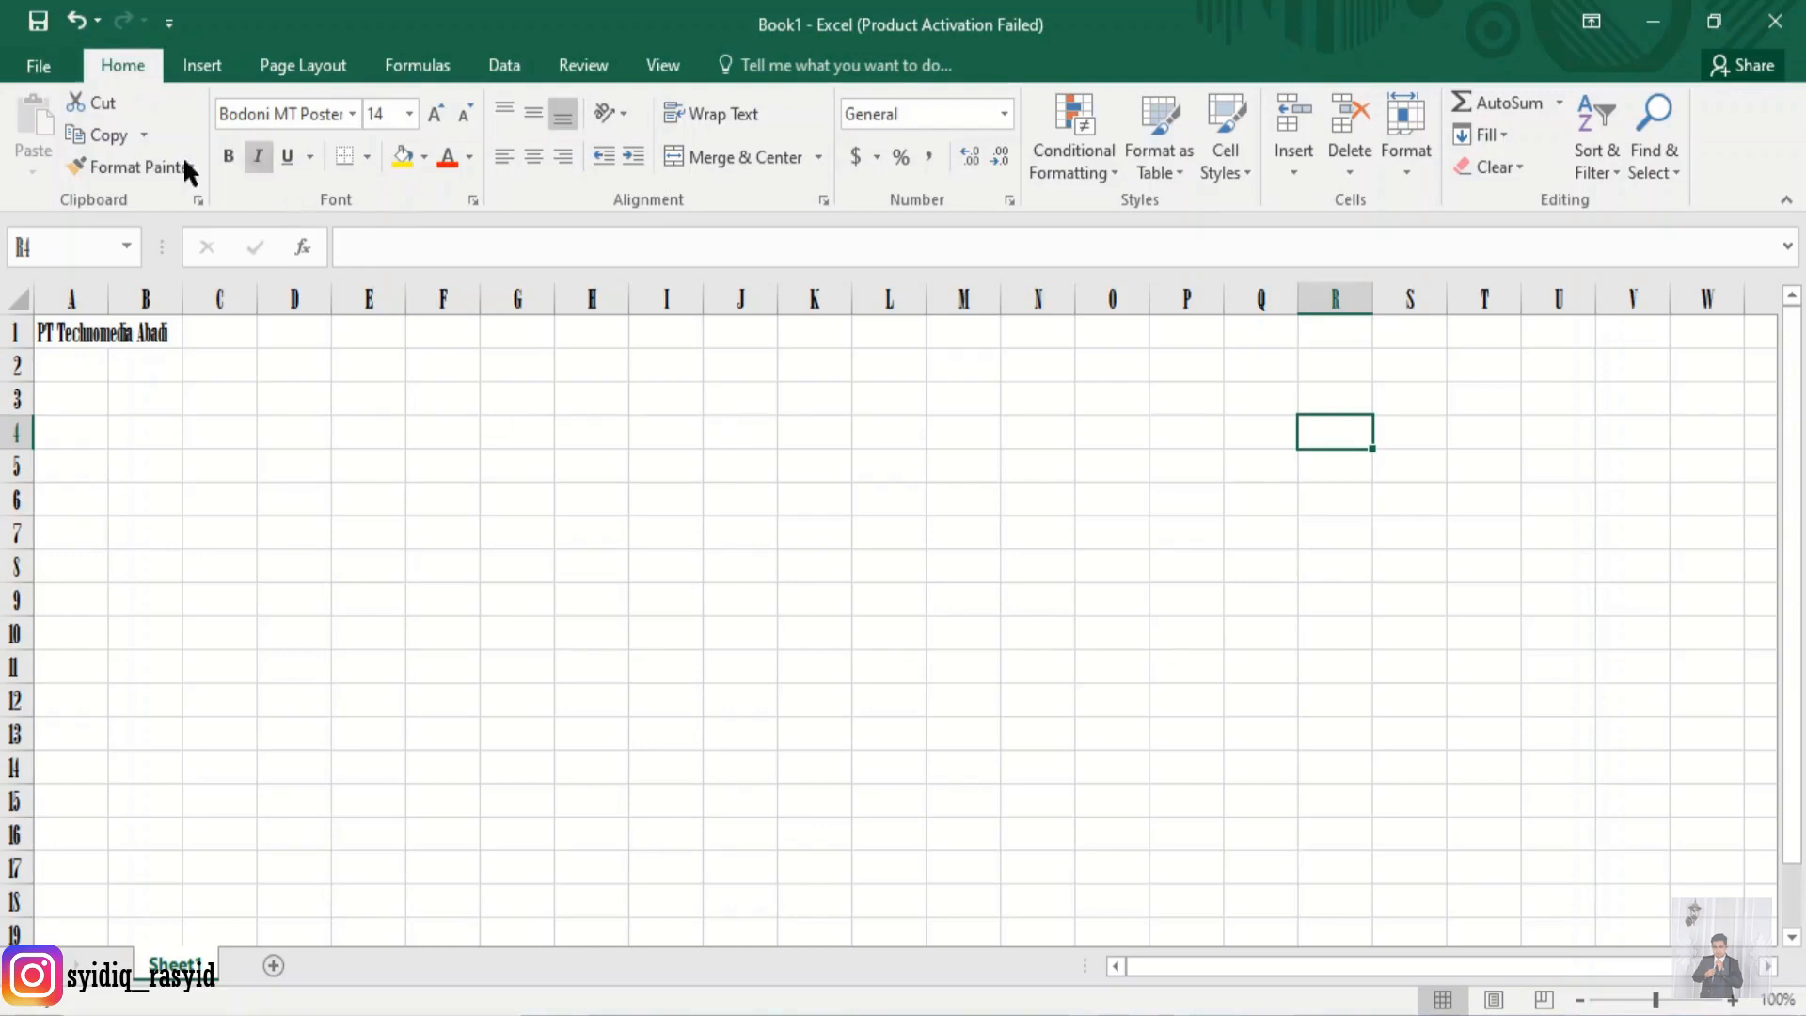
Set the gridline colour of Sheet1 to light blue in the advanced worksheet display options and apply it.
{"action": "left_click", "coordinate": [10, 75]}
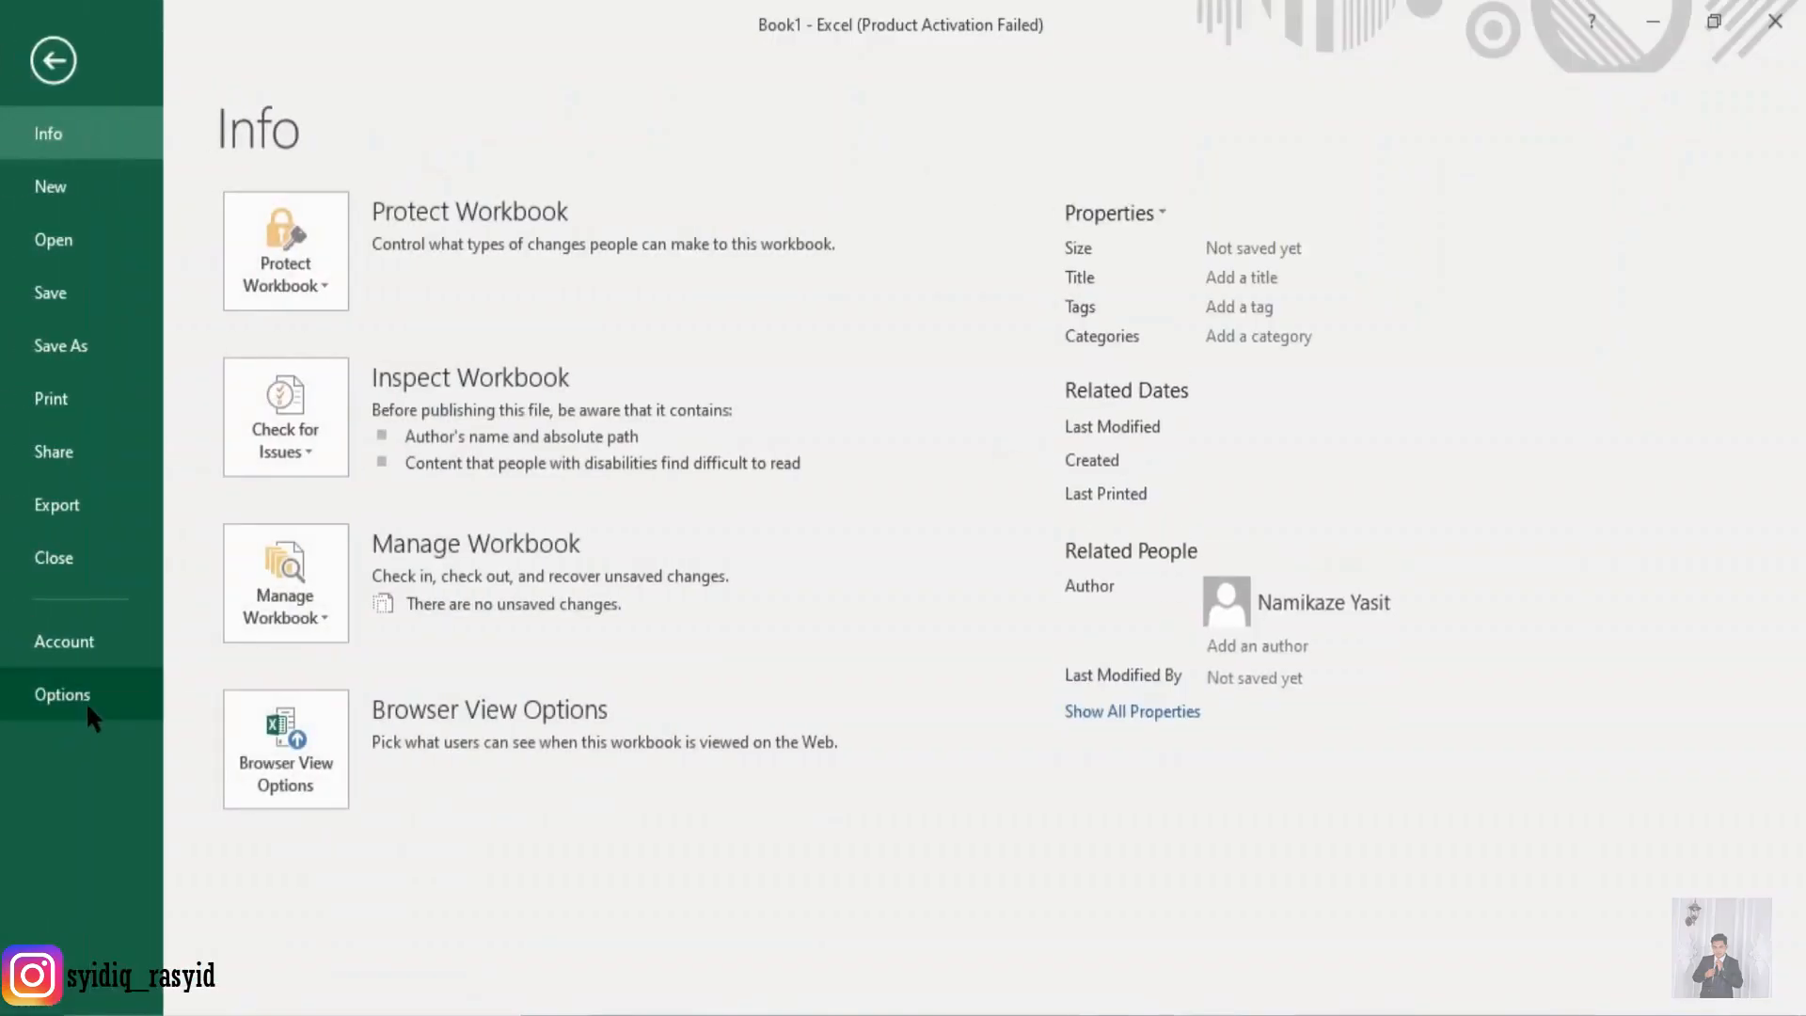
{"action": "left_click", "coordinate": [87, 702]}
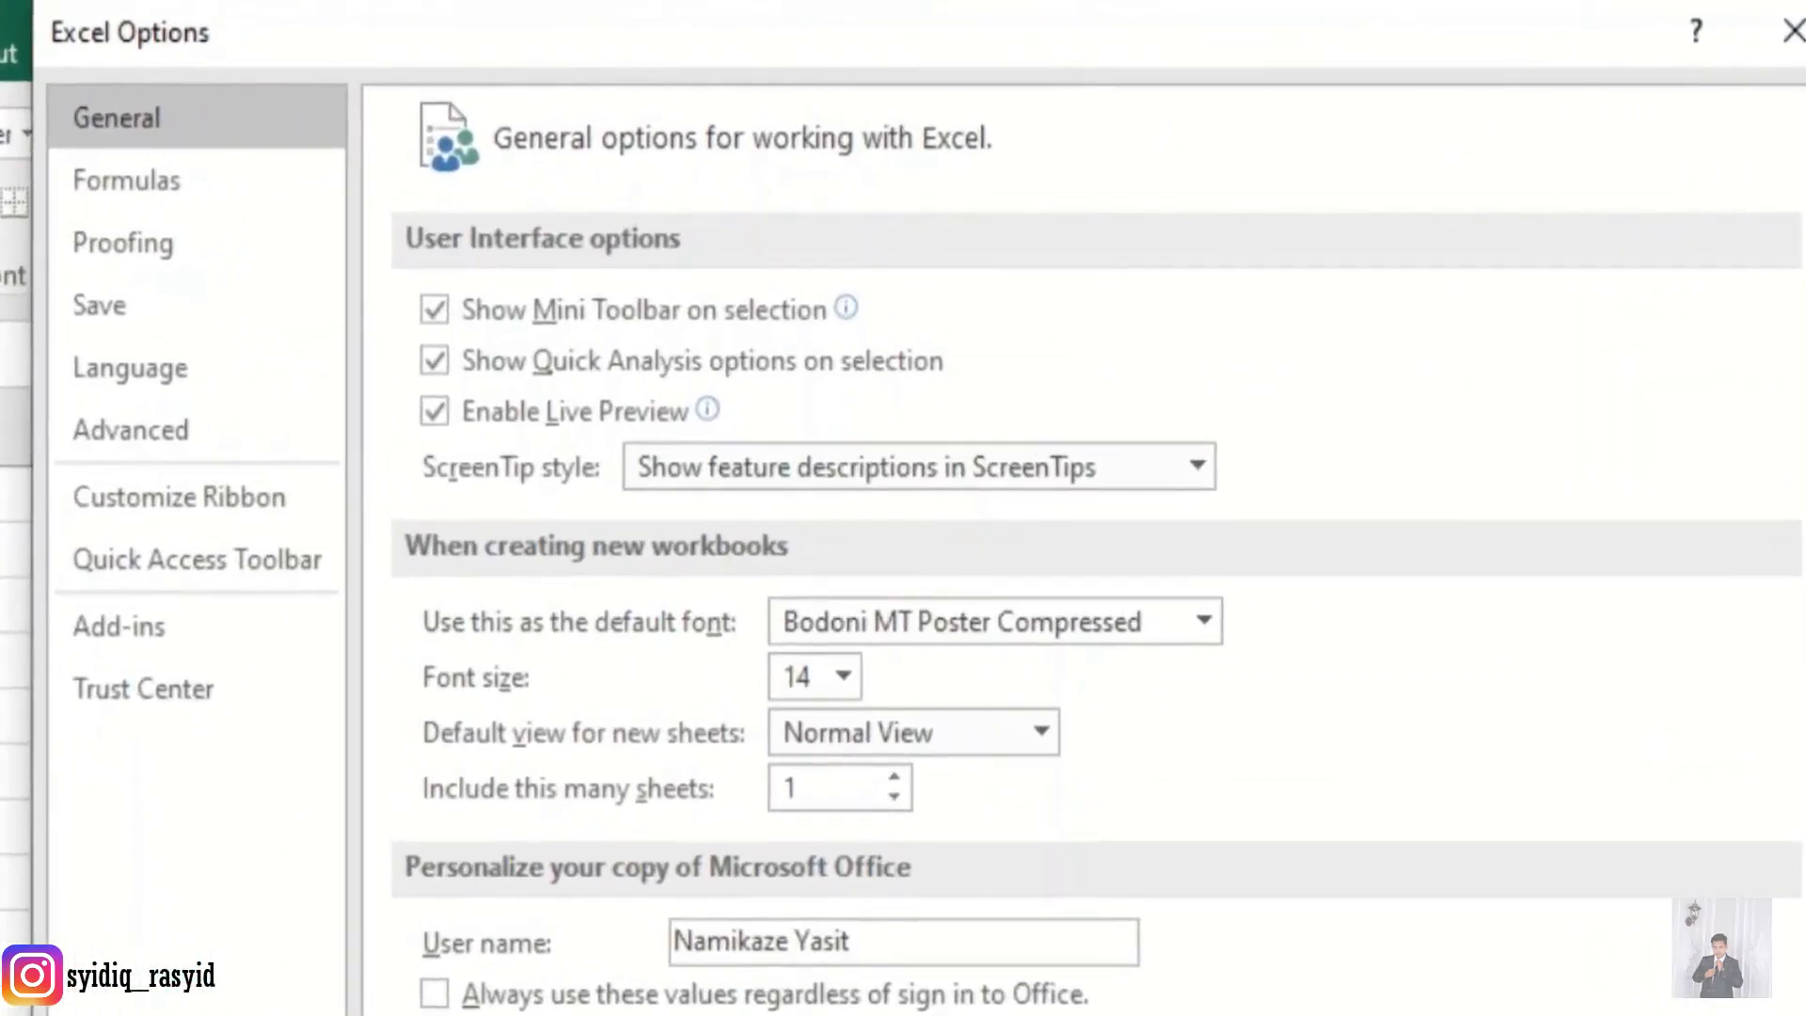
{"action": "left_click", "coordinate": [209, 457]}
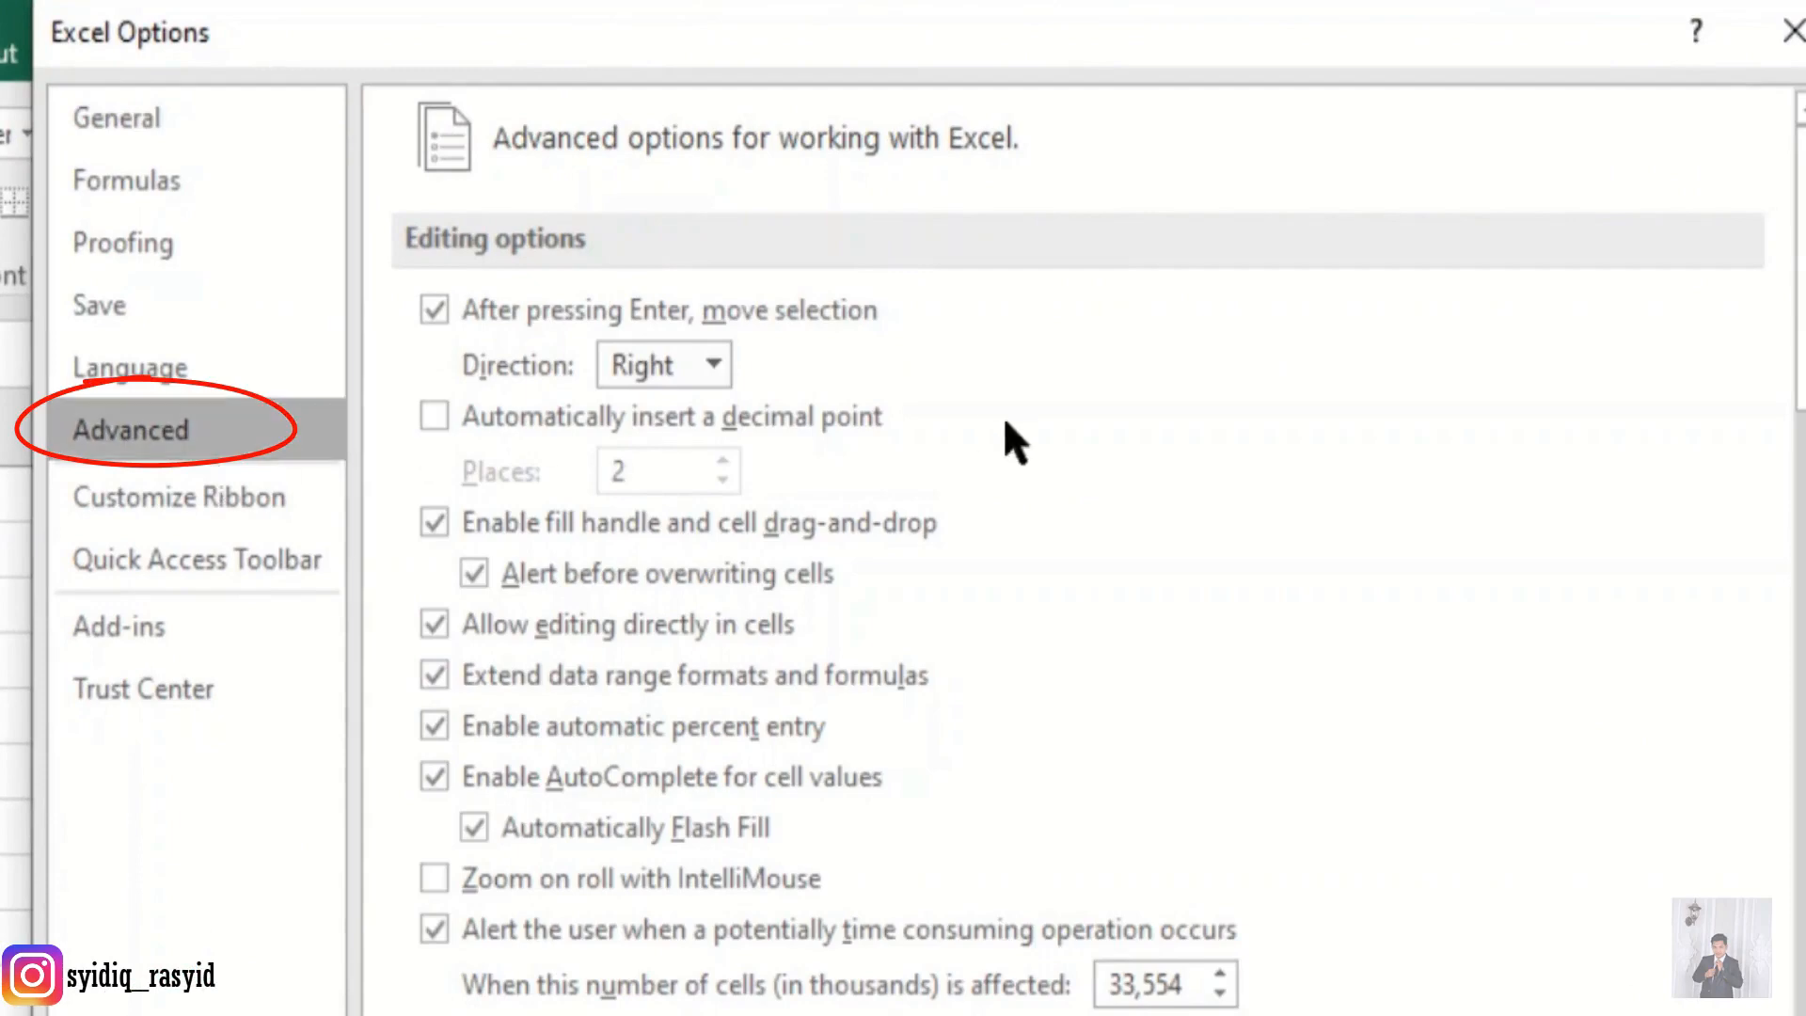
{"action": "scroll", "coordinate": [1082, 452], "scroll_direction": "down", "scroll_amount": 5}
{"action": "scroll", "coordinate": [1043, 502], "scroll_direction": "down", "scroll_amount": 3}
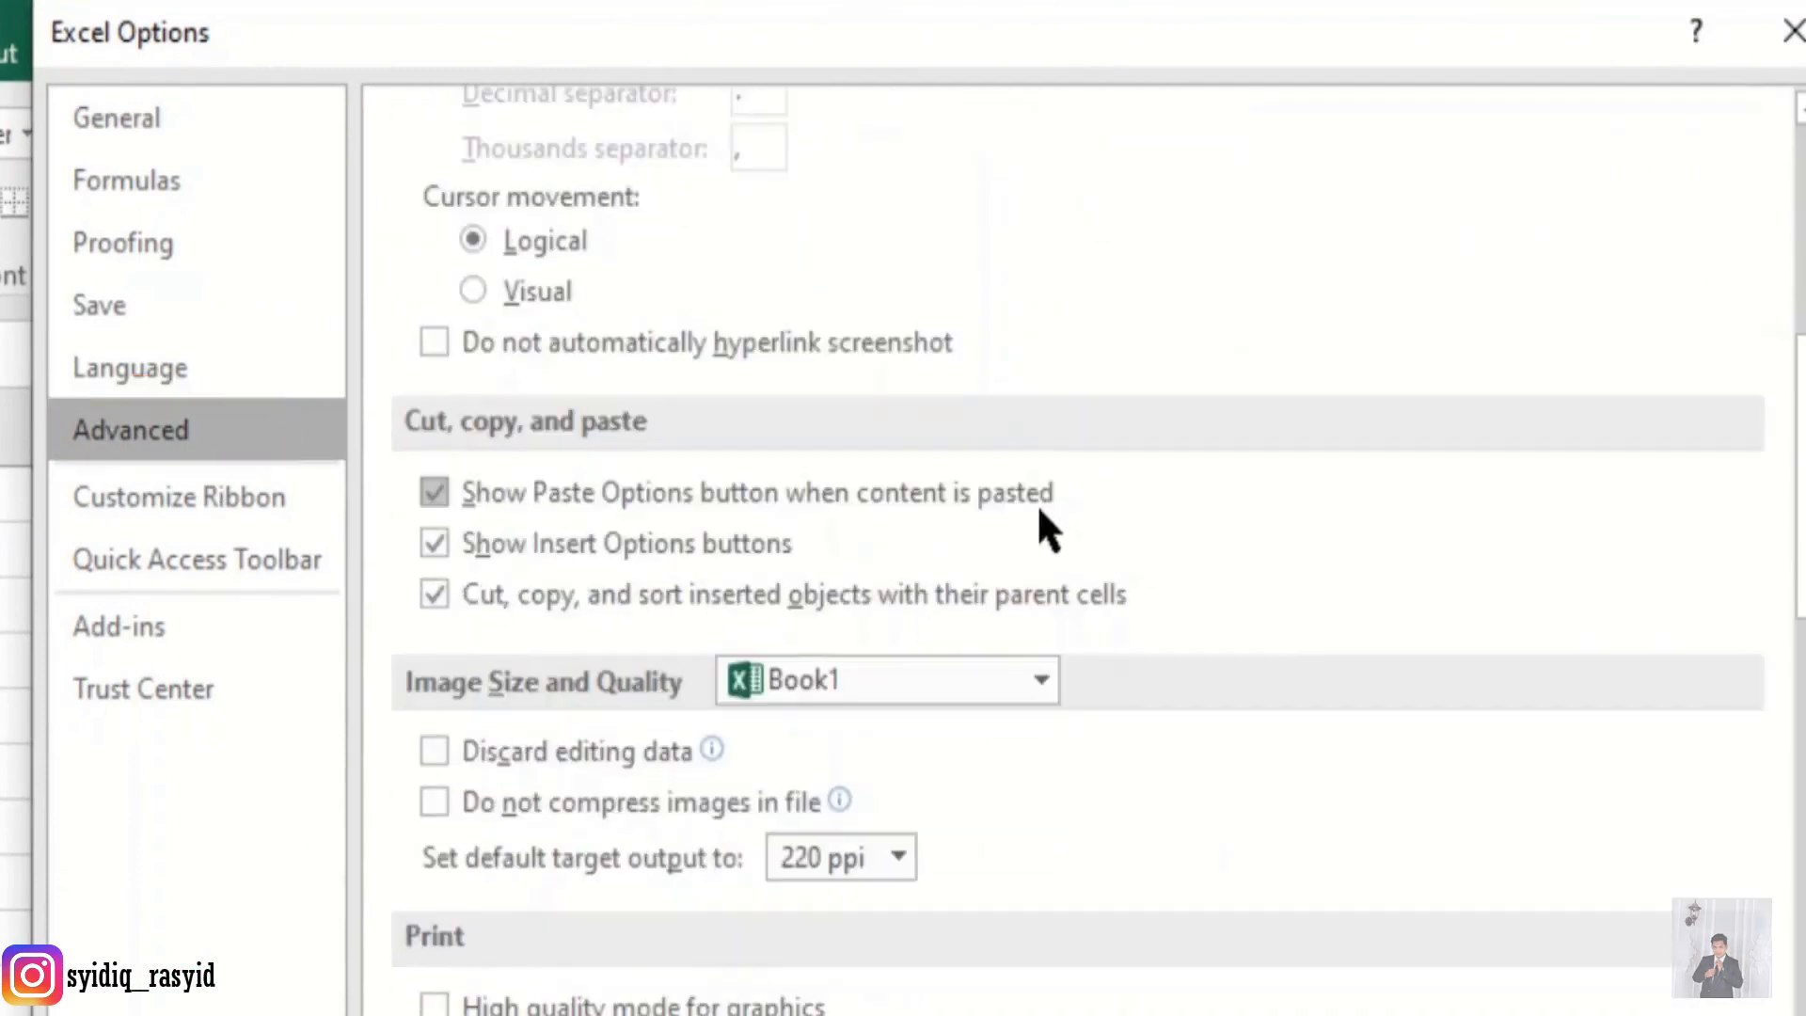
{"action": "scroll", "coordinate": [1040, 507], "scroll_direction": "down", "scroll_amount": 2}
{"action": "scroll", "coordinate": [1040, 512], "scroll_direction": "down", "scroll_amount": 10}
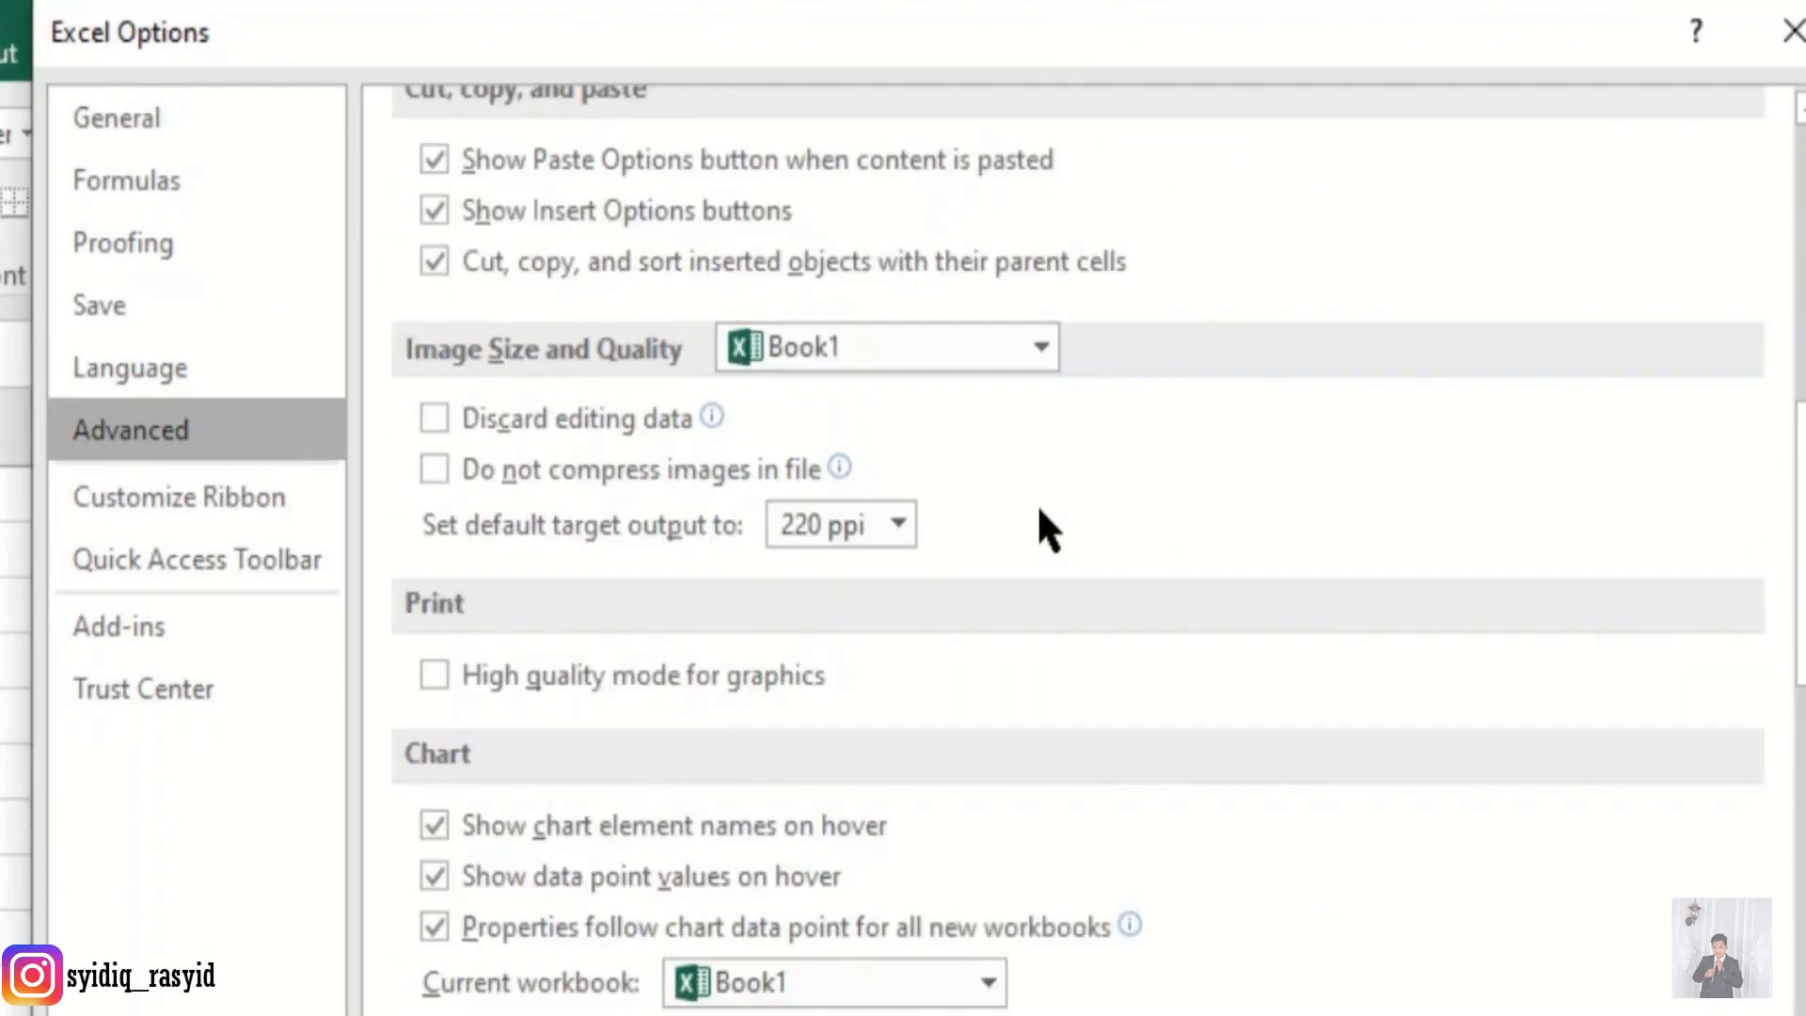
{"action": "scroll", "coordinate": [1028, 273], "scroll_direction": "down", "scroll_amount": 4}
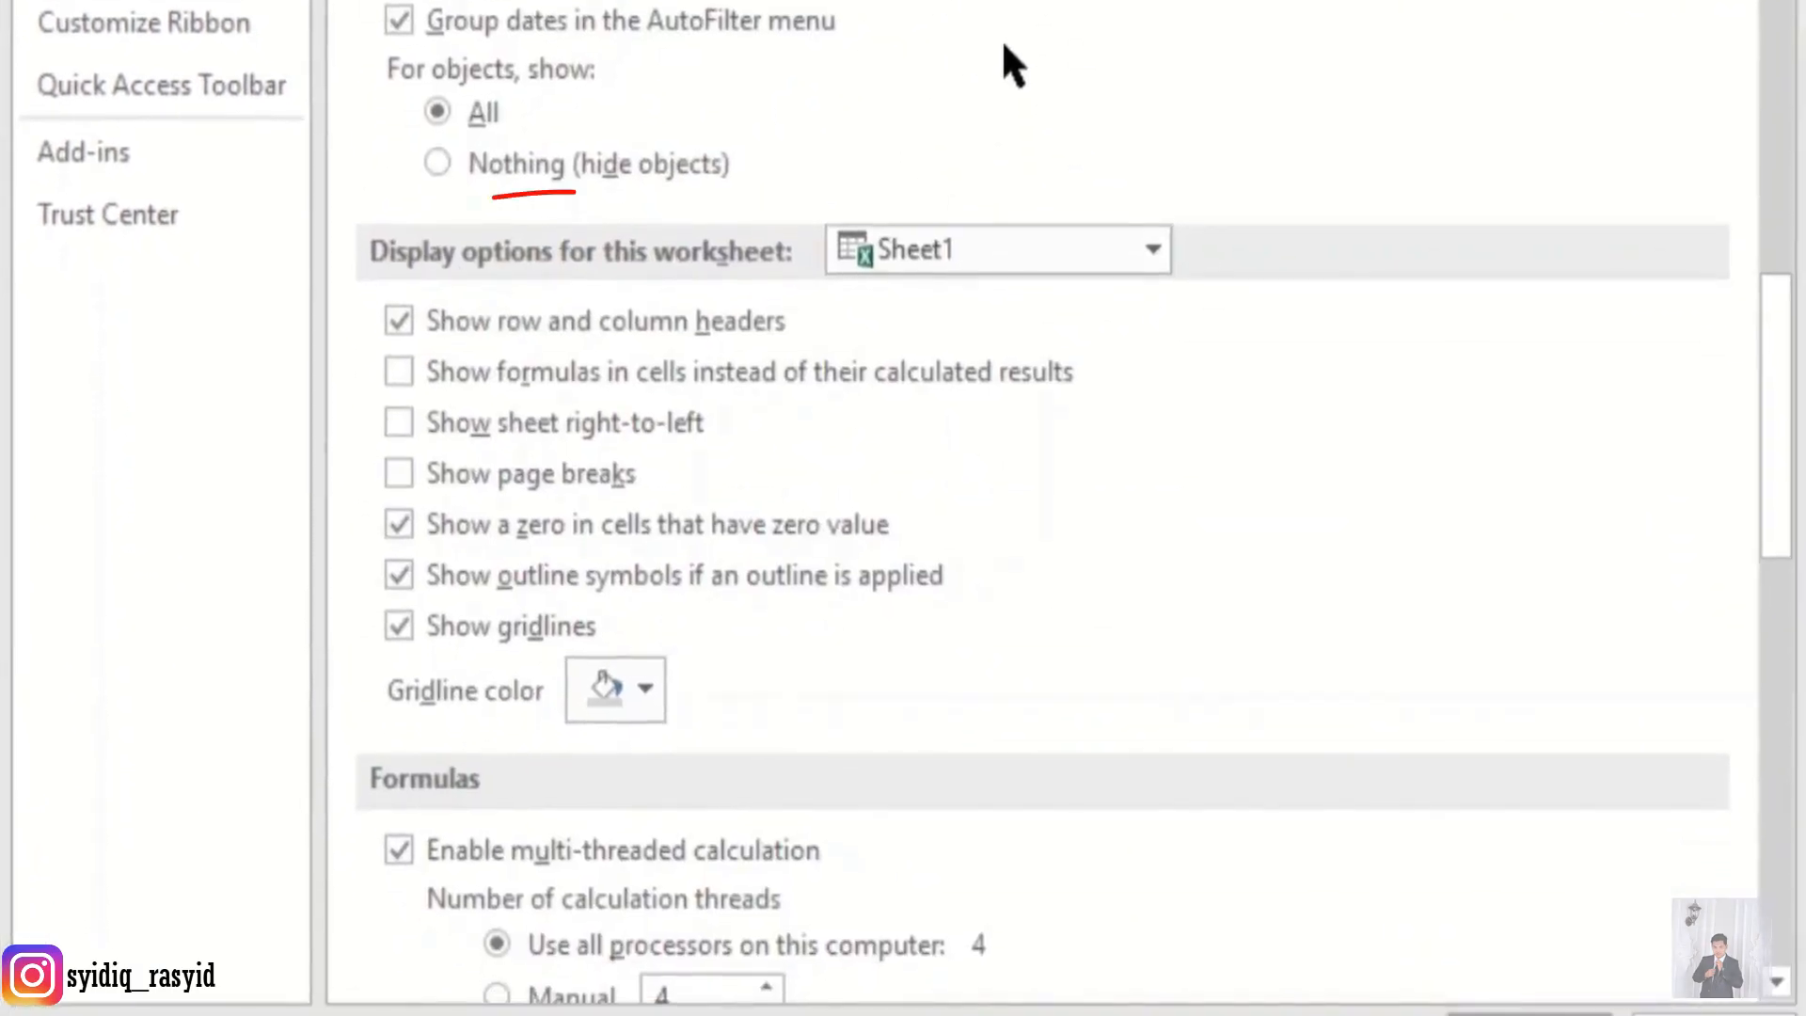
{"action": "left_click", "coordinate": [476, 458]}
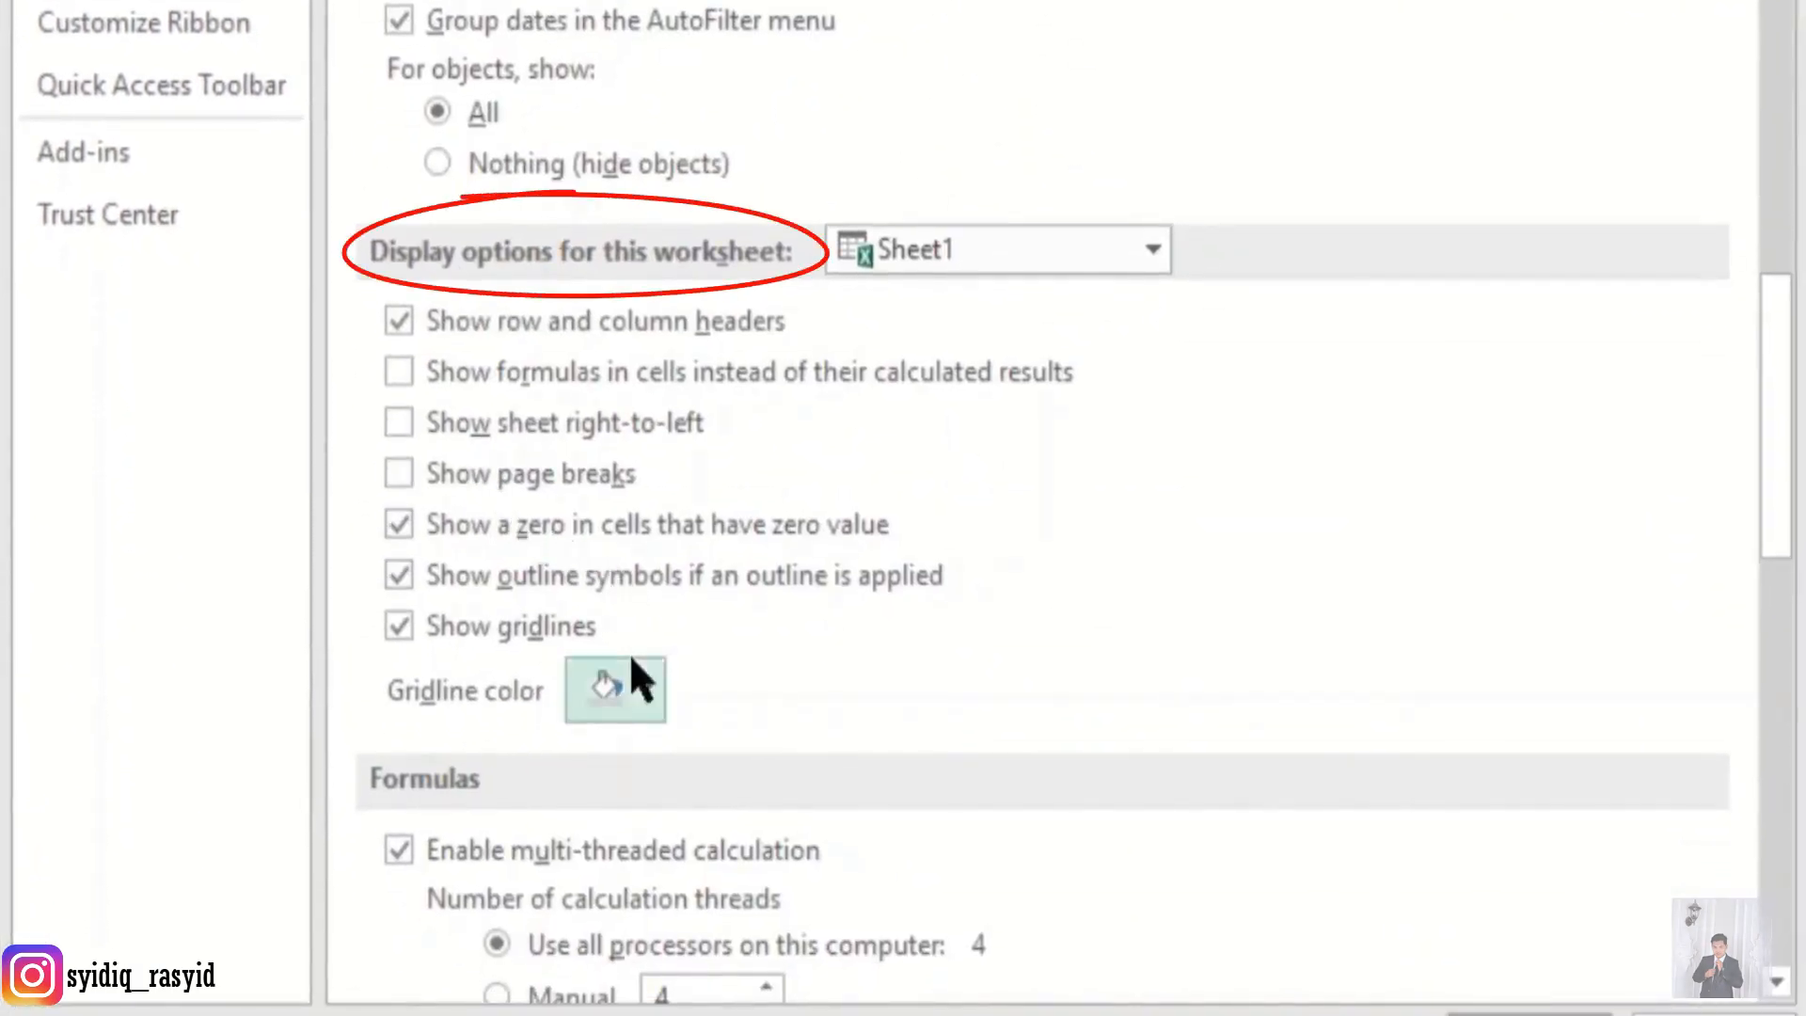
{"action": "left_click", "coordinate": [645, 698]}
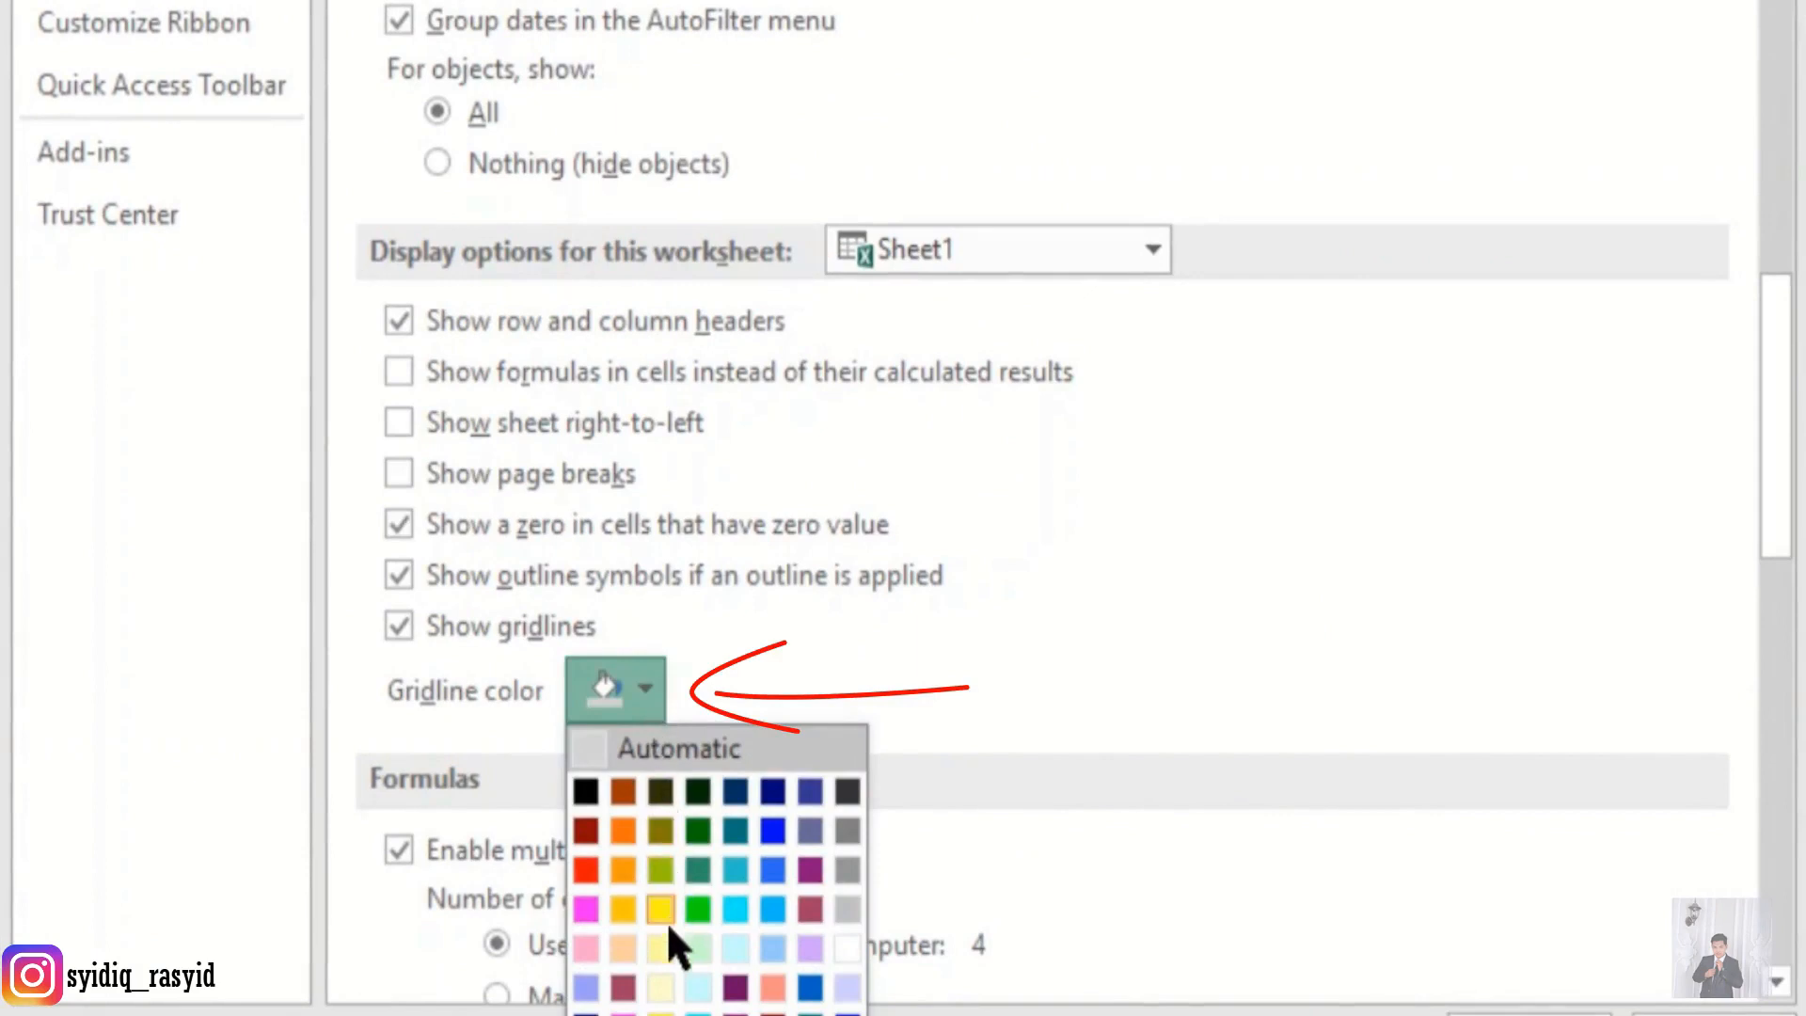
{"action": "left_click", "coordinate": [772, 907]}
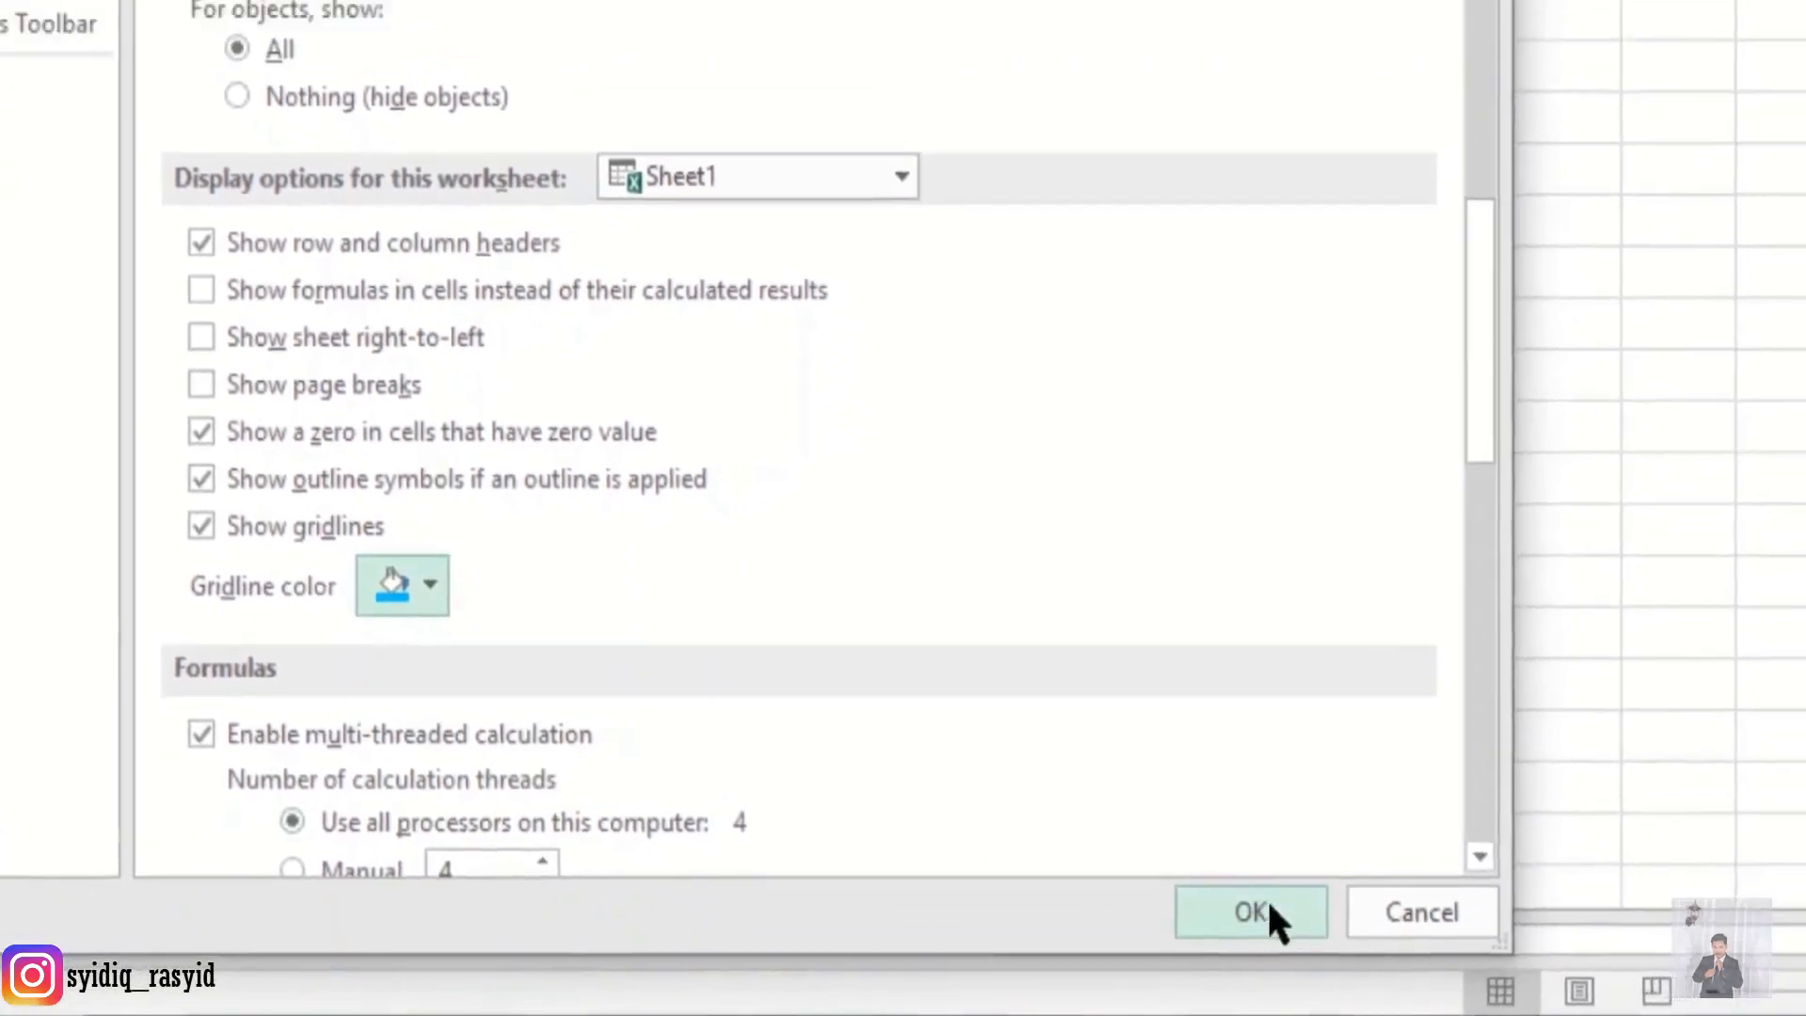
{"action": "left_click", "coordinate": [1260, 908]}
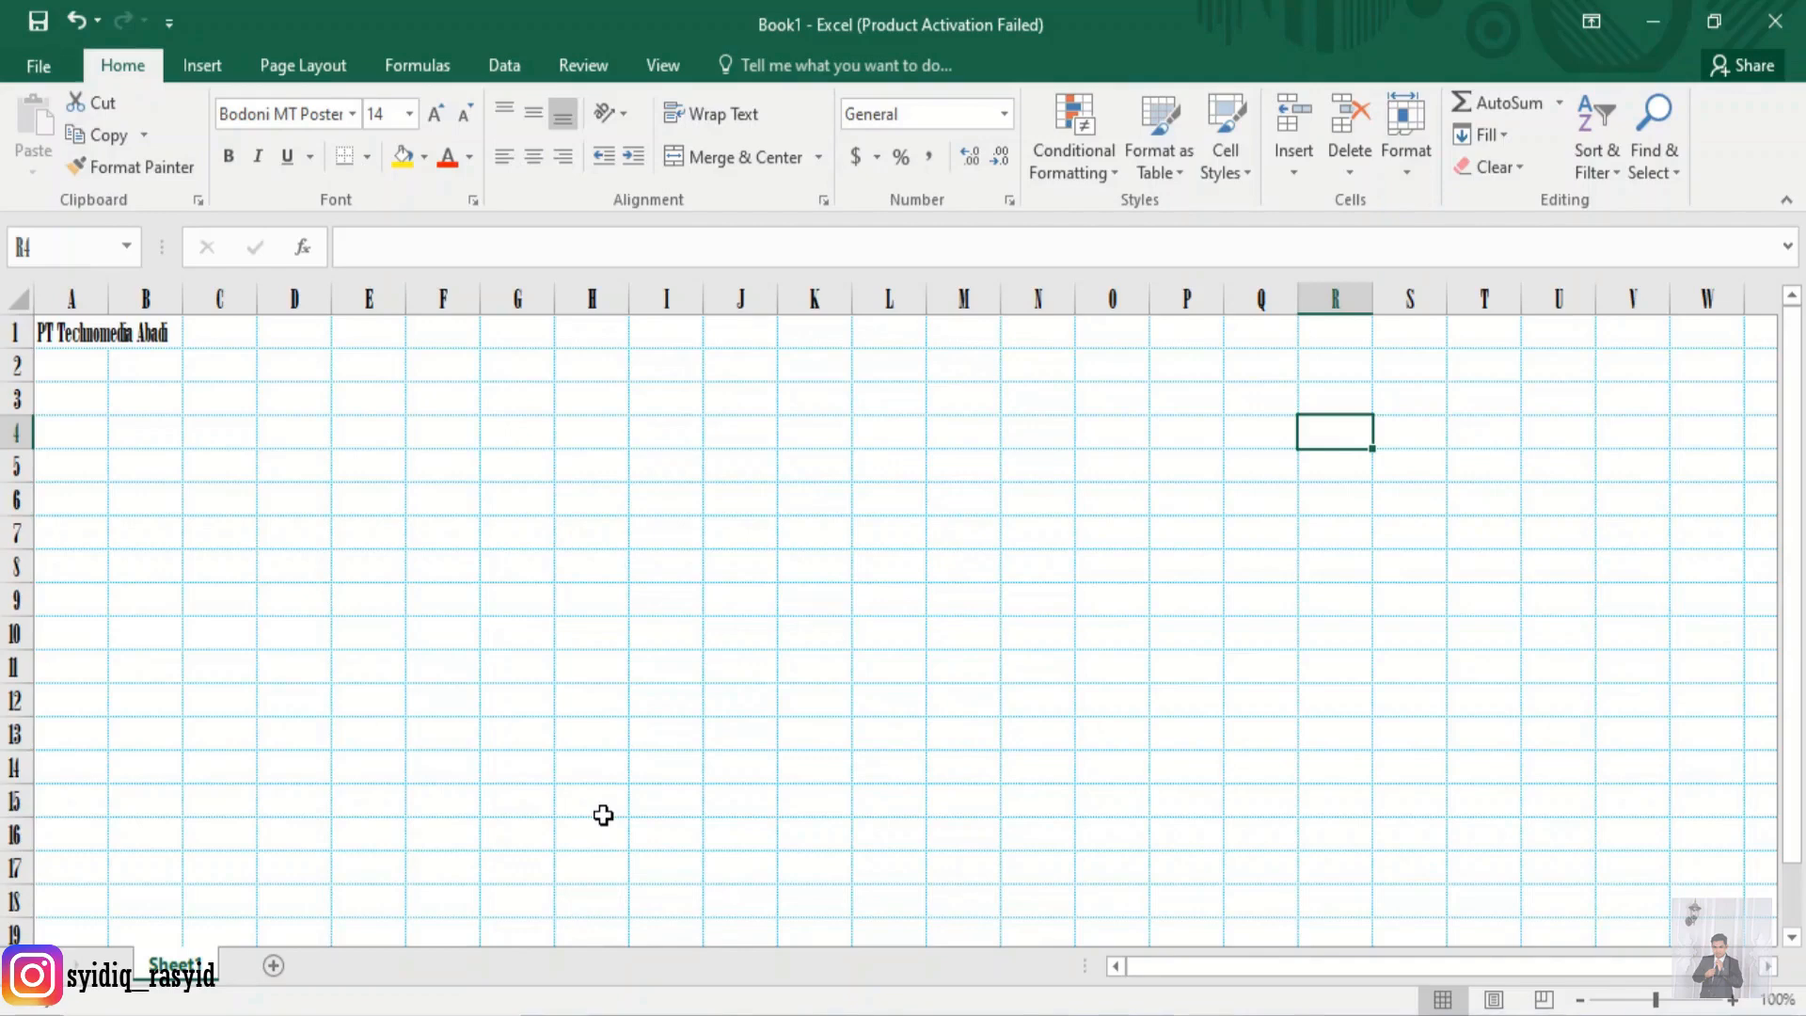
Set the default file format for saving workbooks to Excel 97-2003 Workbook (*.xls) and close the options.
{"action": "left_click", "coordinate": [38, 65]}
{"action": "left_click", "coordinate": [62, 701]}
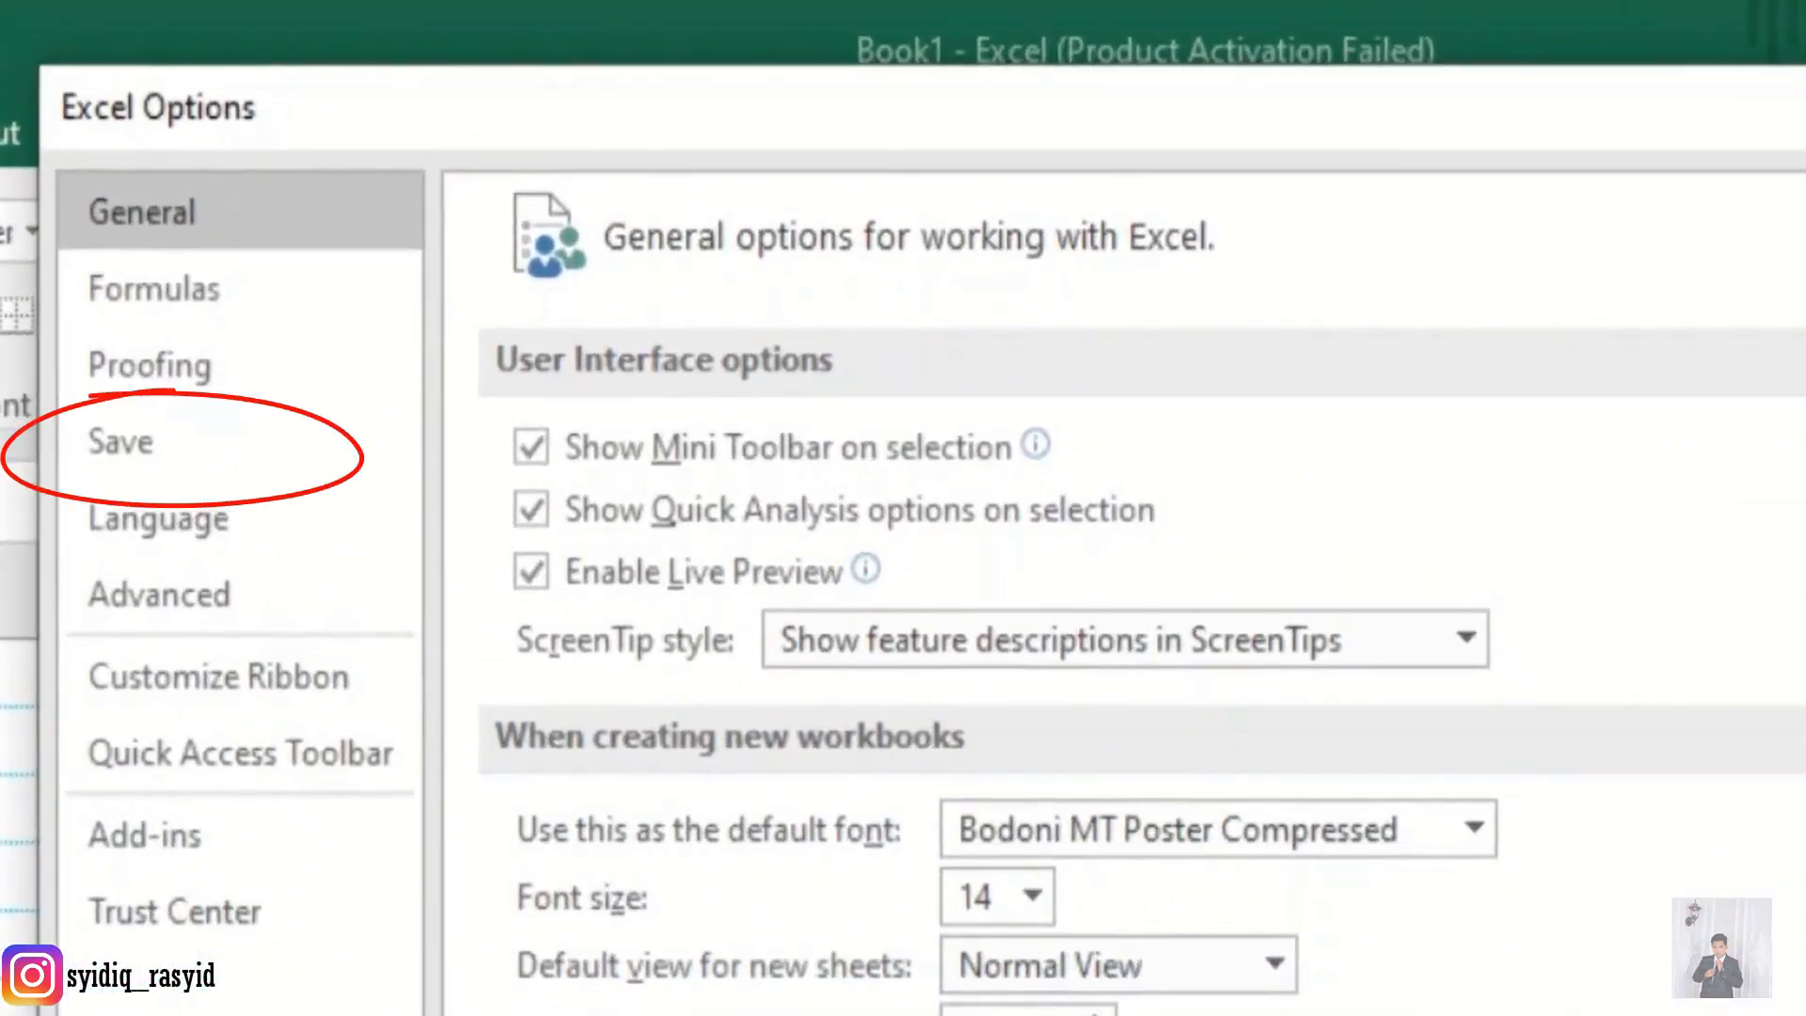
{"action": "left_click", "coordinate": [132, 461]}
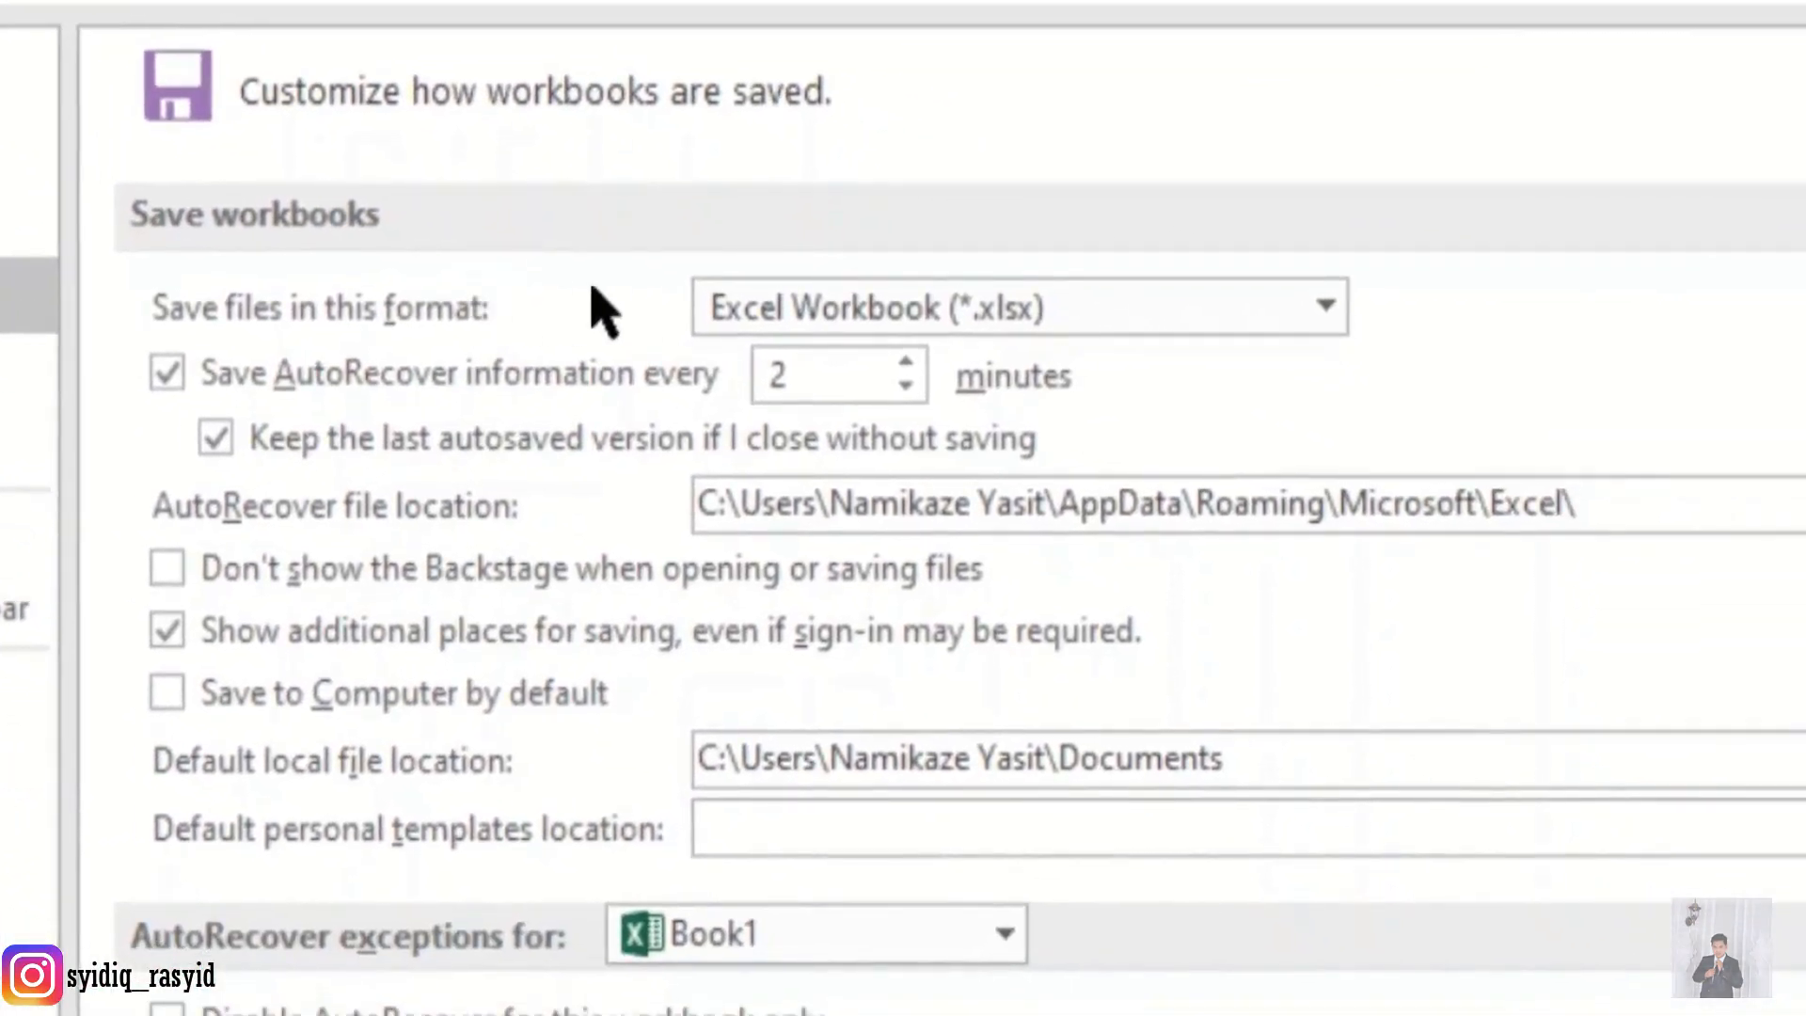
{"action": "left_click", "coordinate": [1326, 306]}
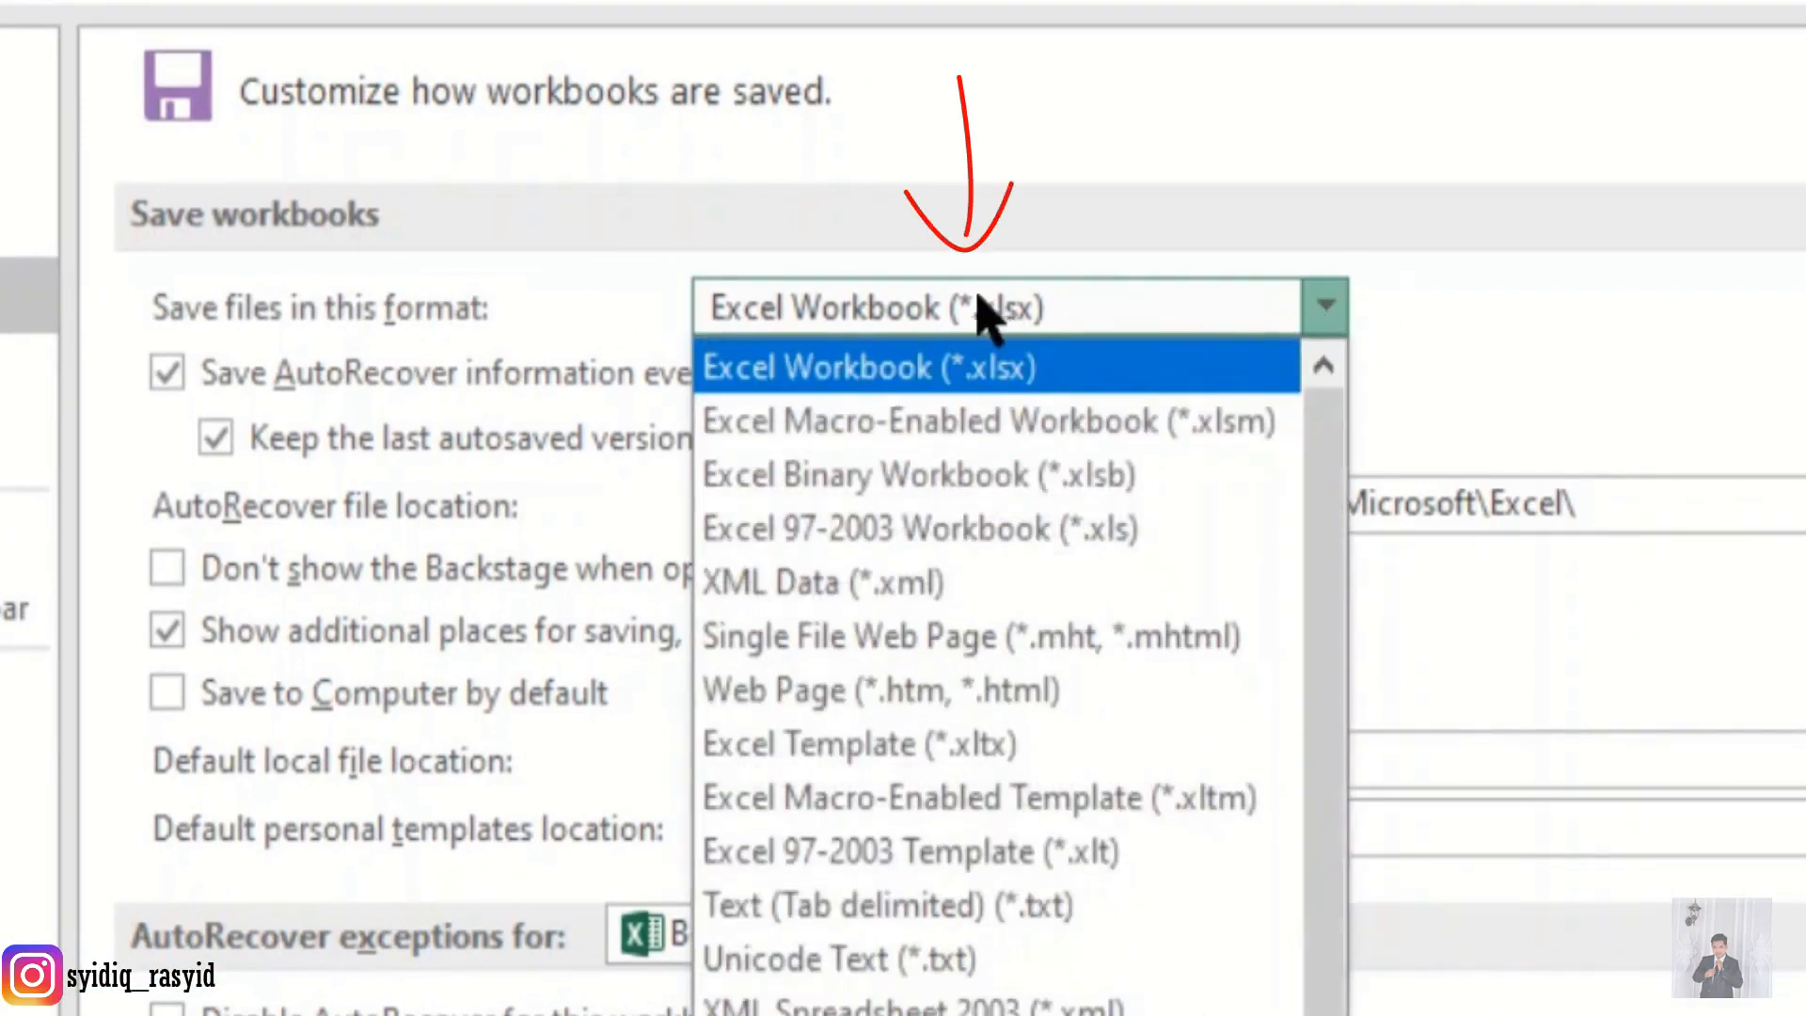
{"action": "left_click", "coordinate": [932, 527]}
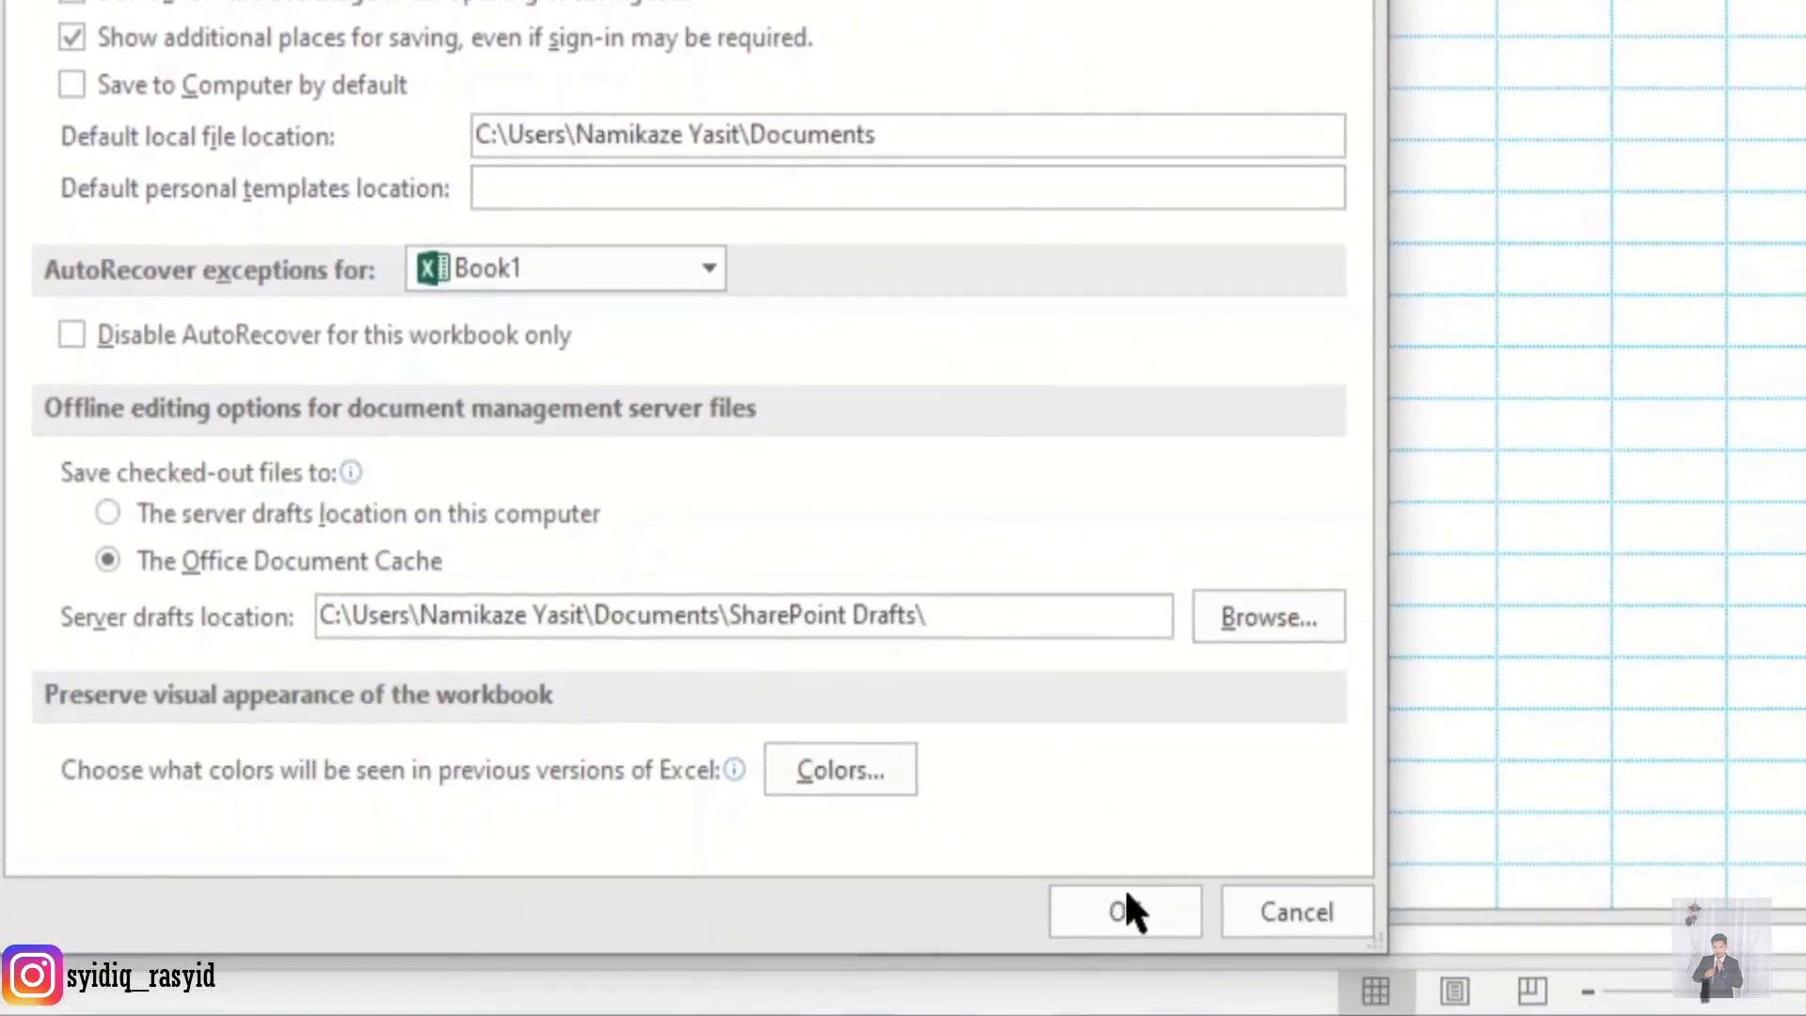
{"action": "left_click", "coordinate": [1129, 911]}
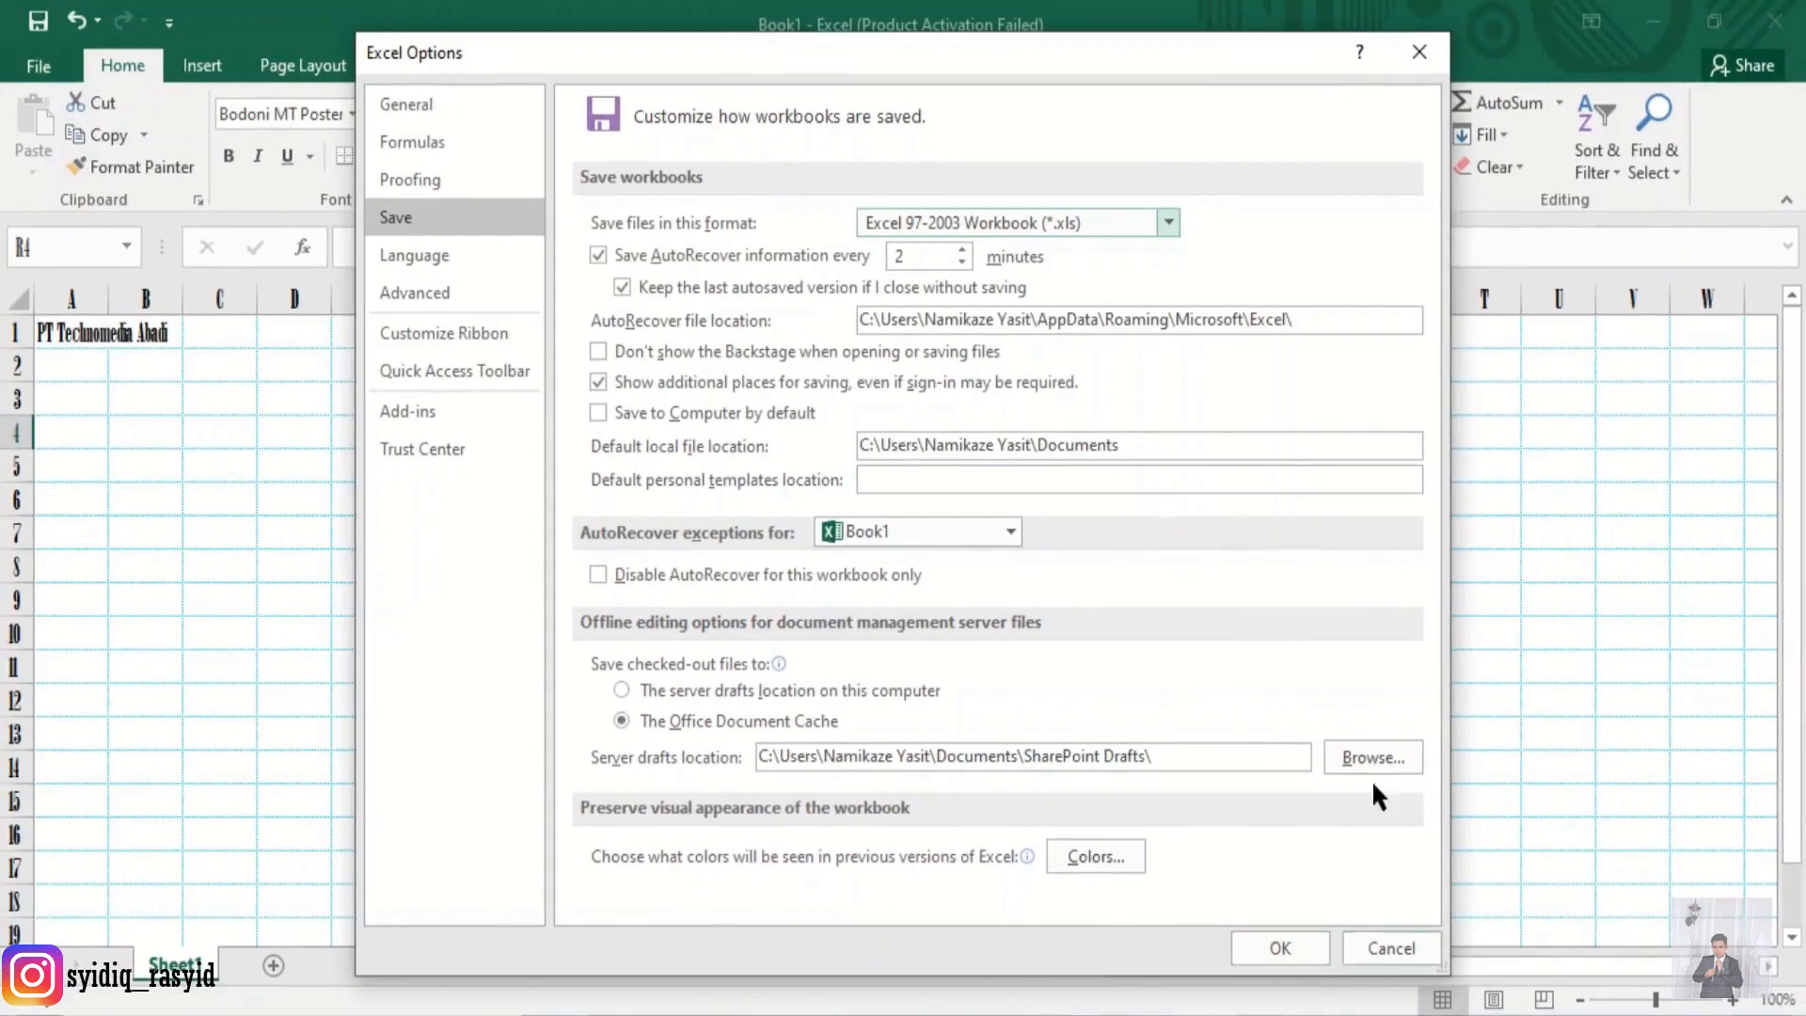
{"action": "left_click", "coordinate": [1416, 57]}
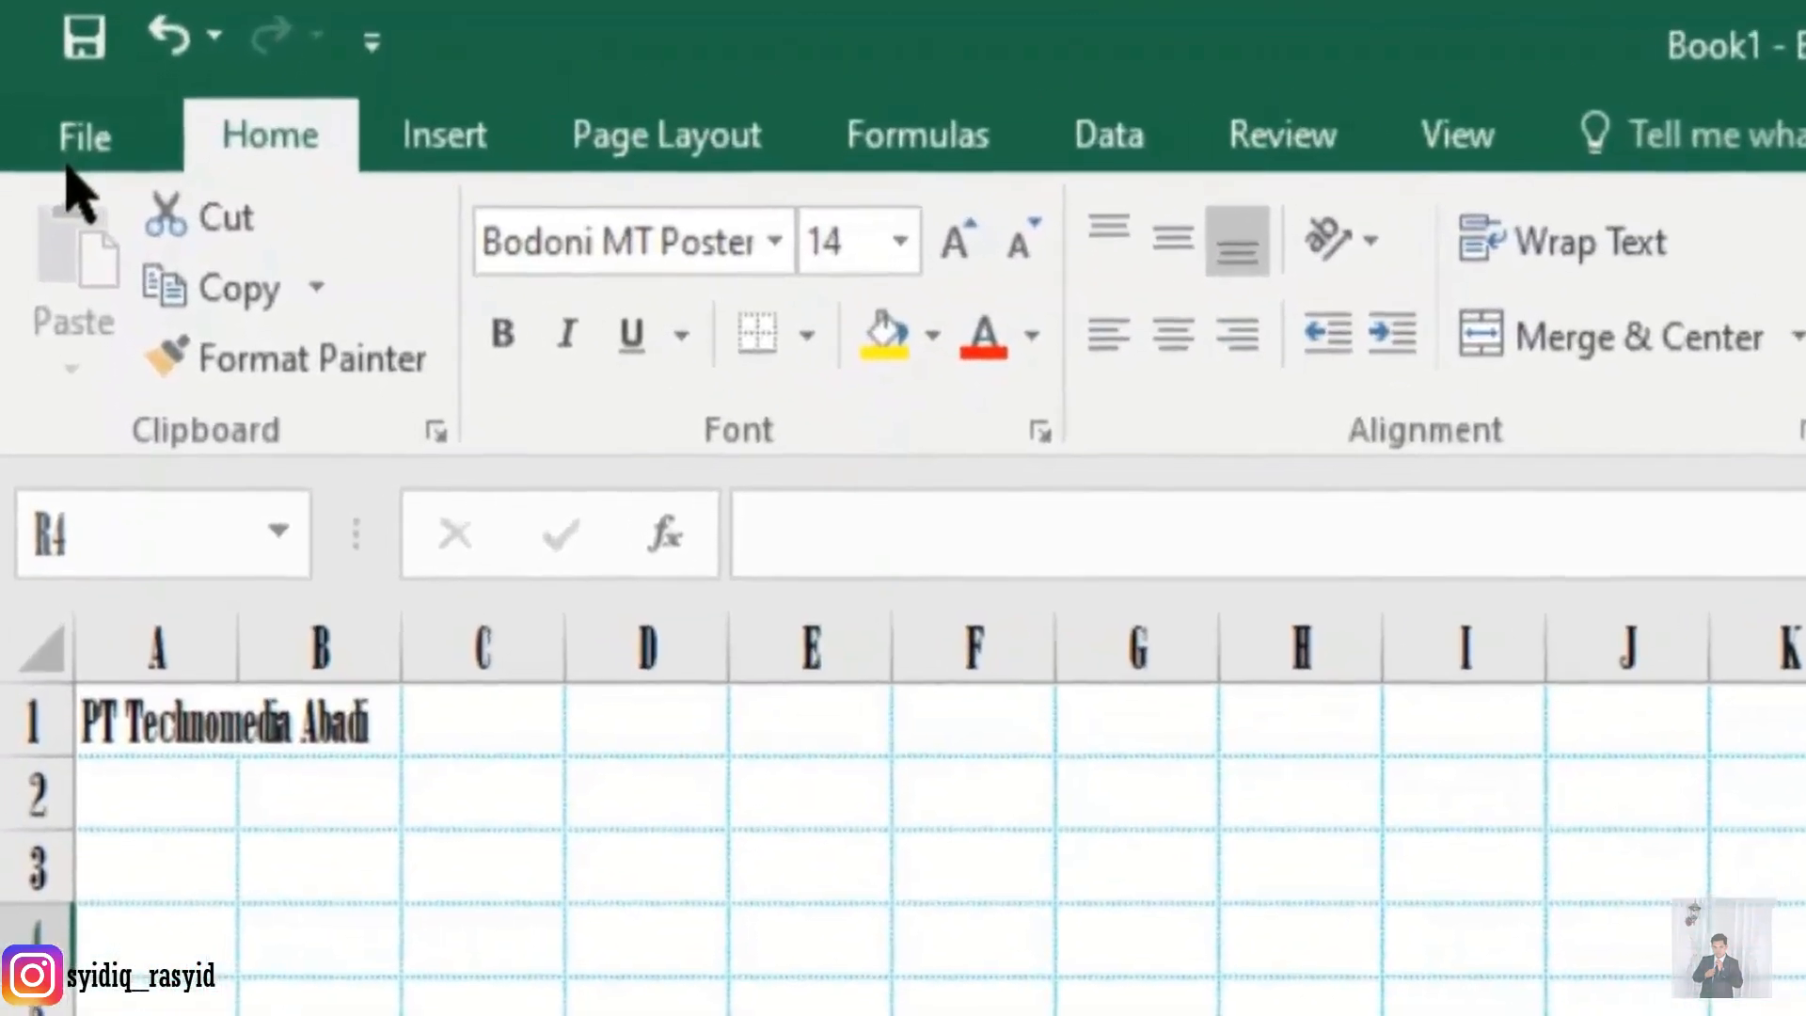
Start saving a copy to Documents on This PC and choose Excel 97-2003 Workbook (*.xls) as the file type.
{"action": "left_click", "coordinate": [71, 165]}
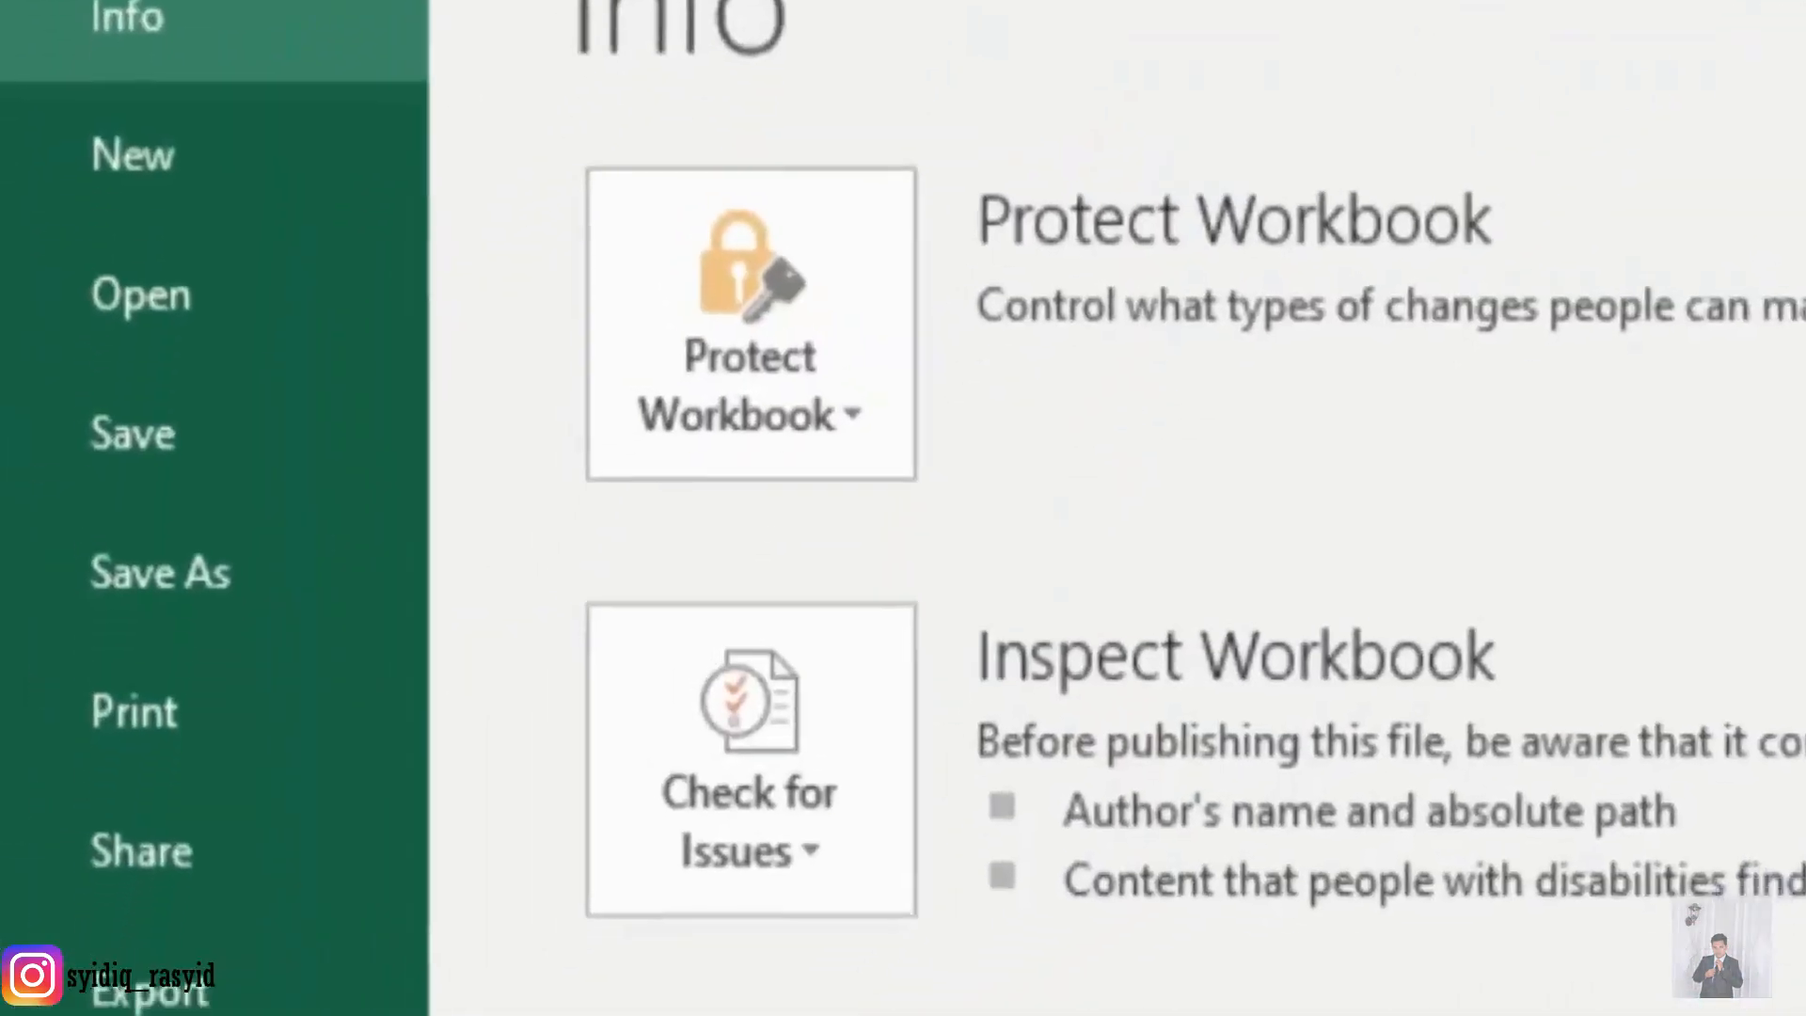
{"action": "left_click", "coordinate": [209, 503]}
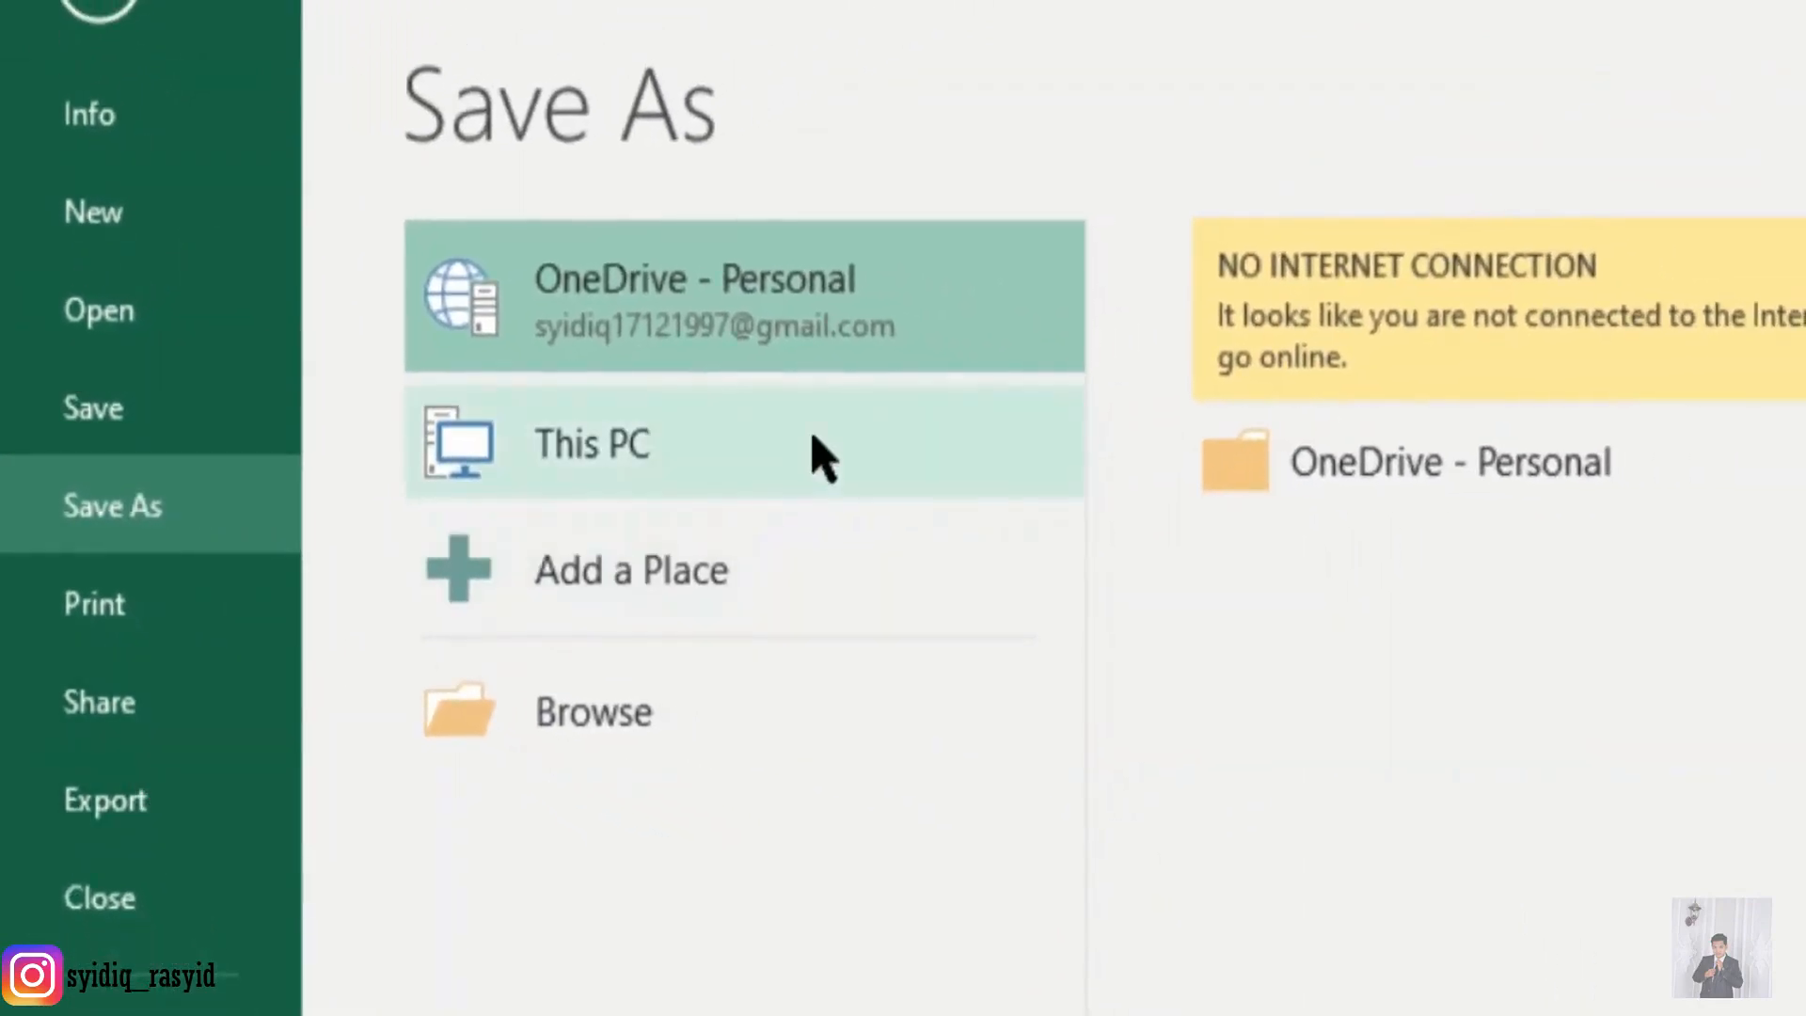
{"action": "left_click", "coordinate": [815, 458]}
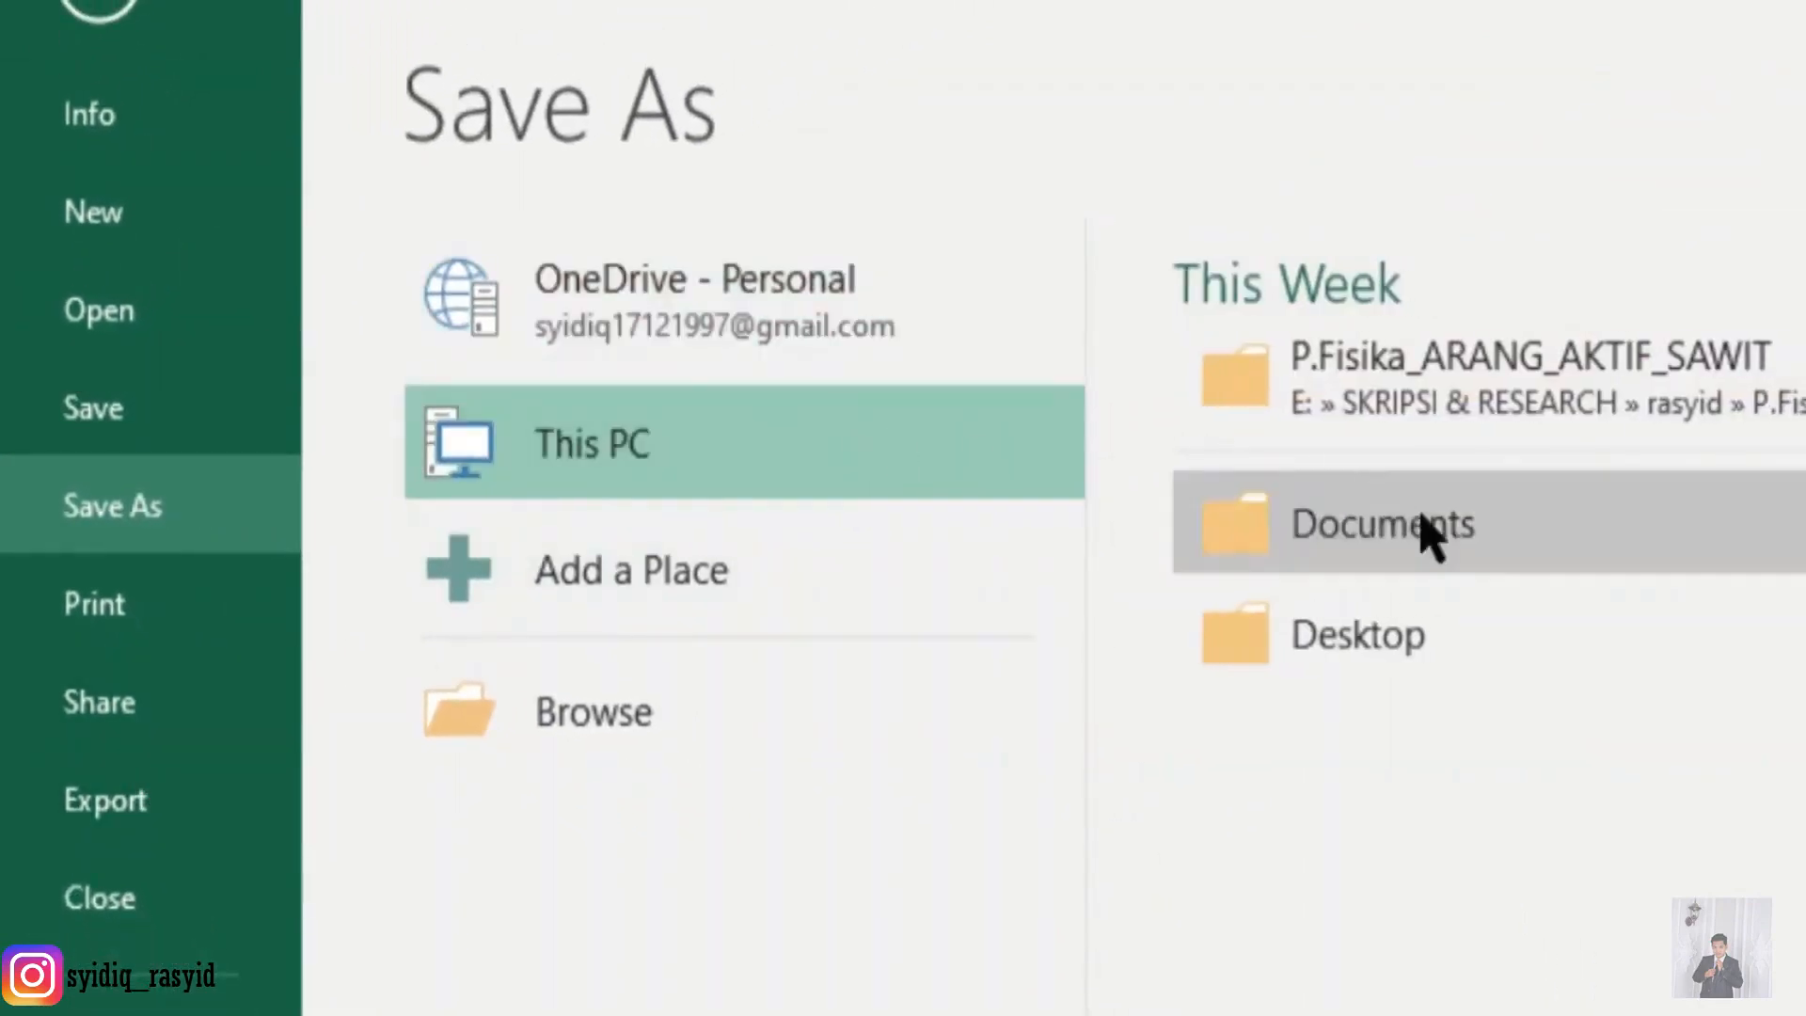
{"action": "left_click", "coordinate": [1482, 563]}
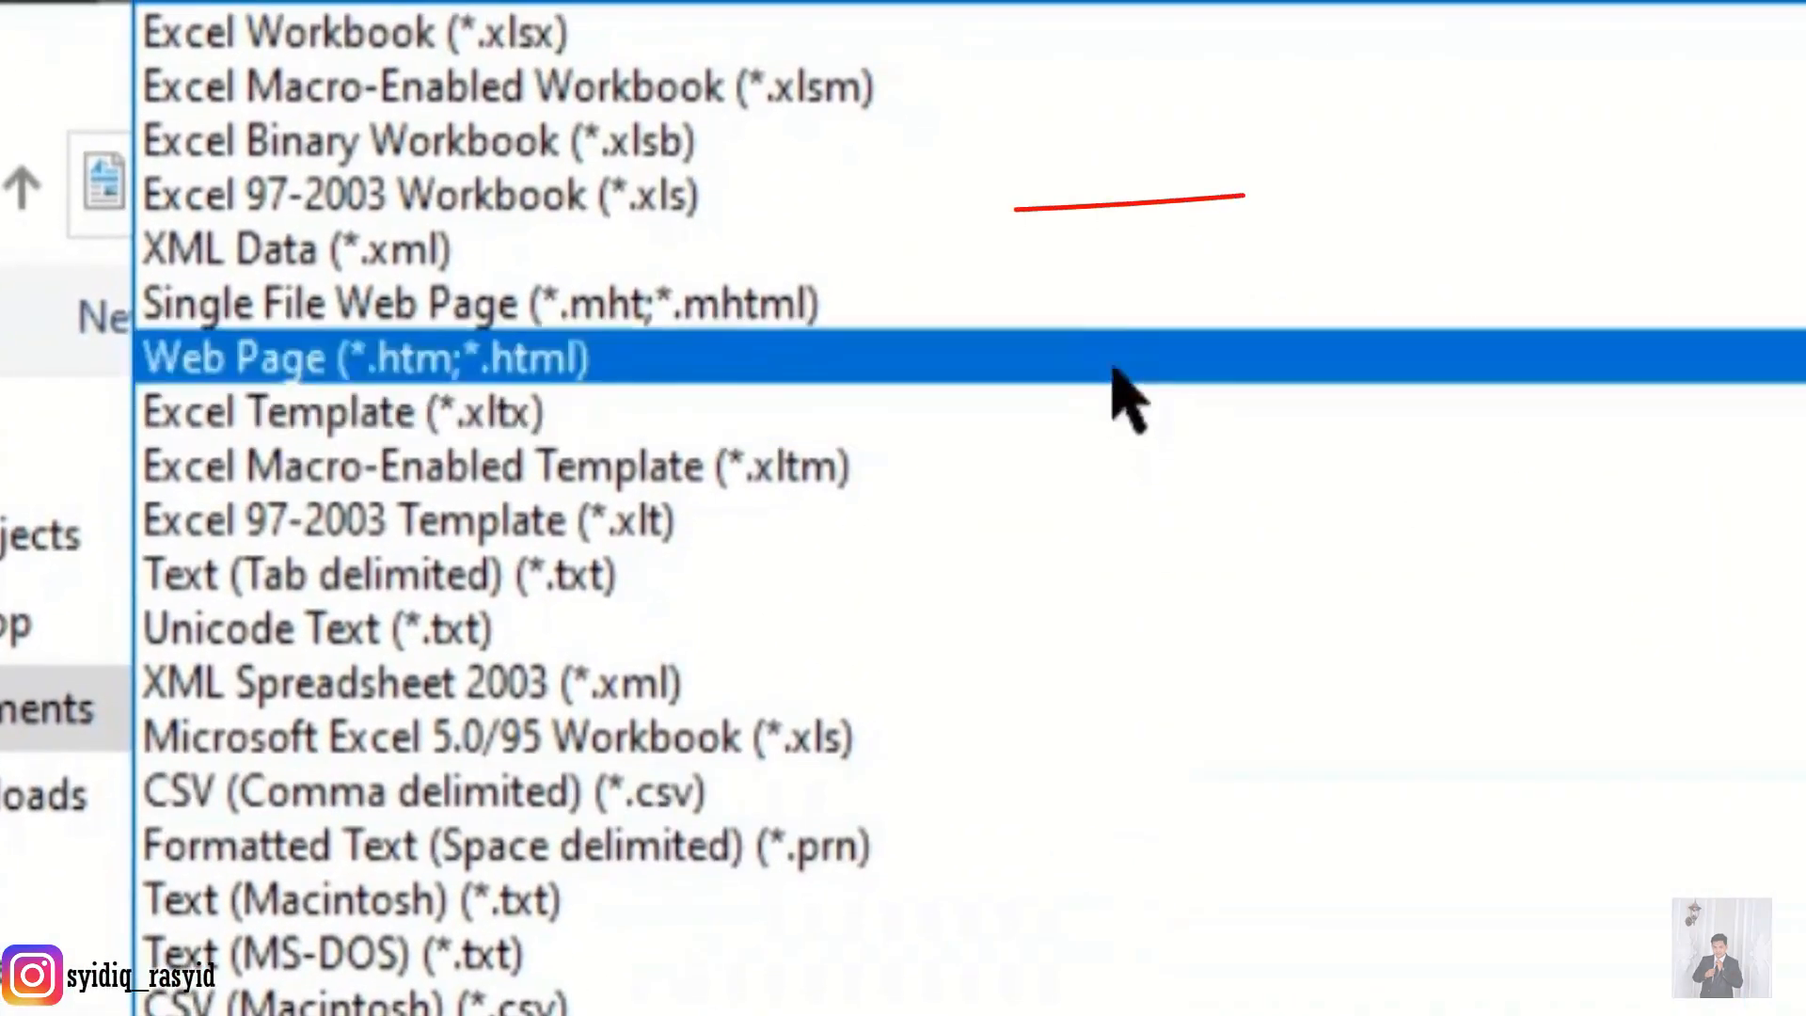
{"action": "left_click", "coordinate": [1097, 193]}
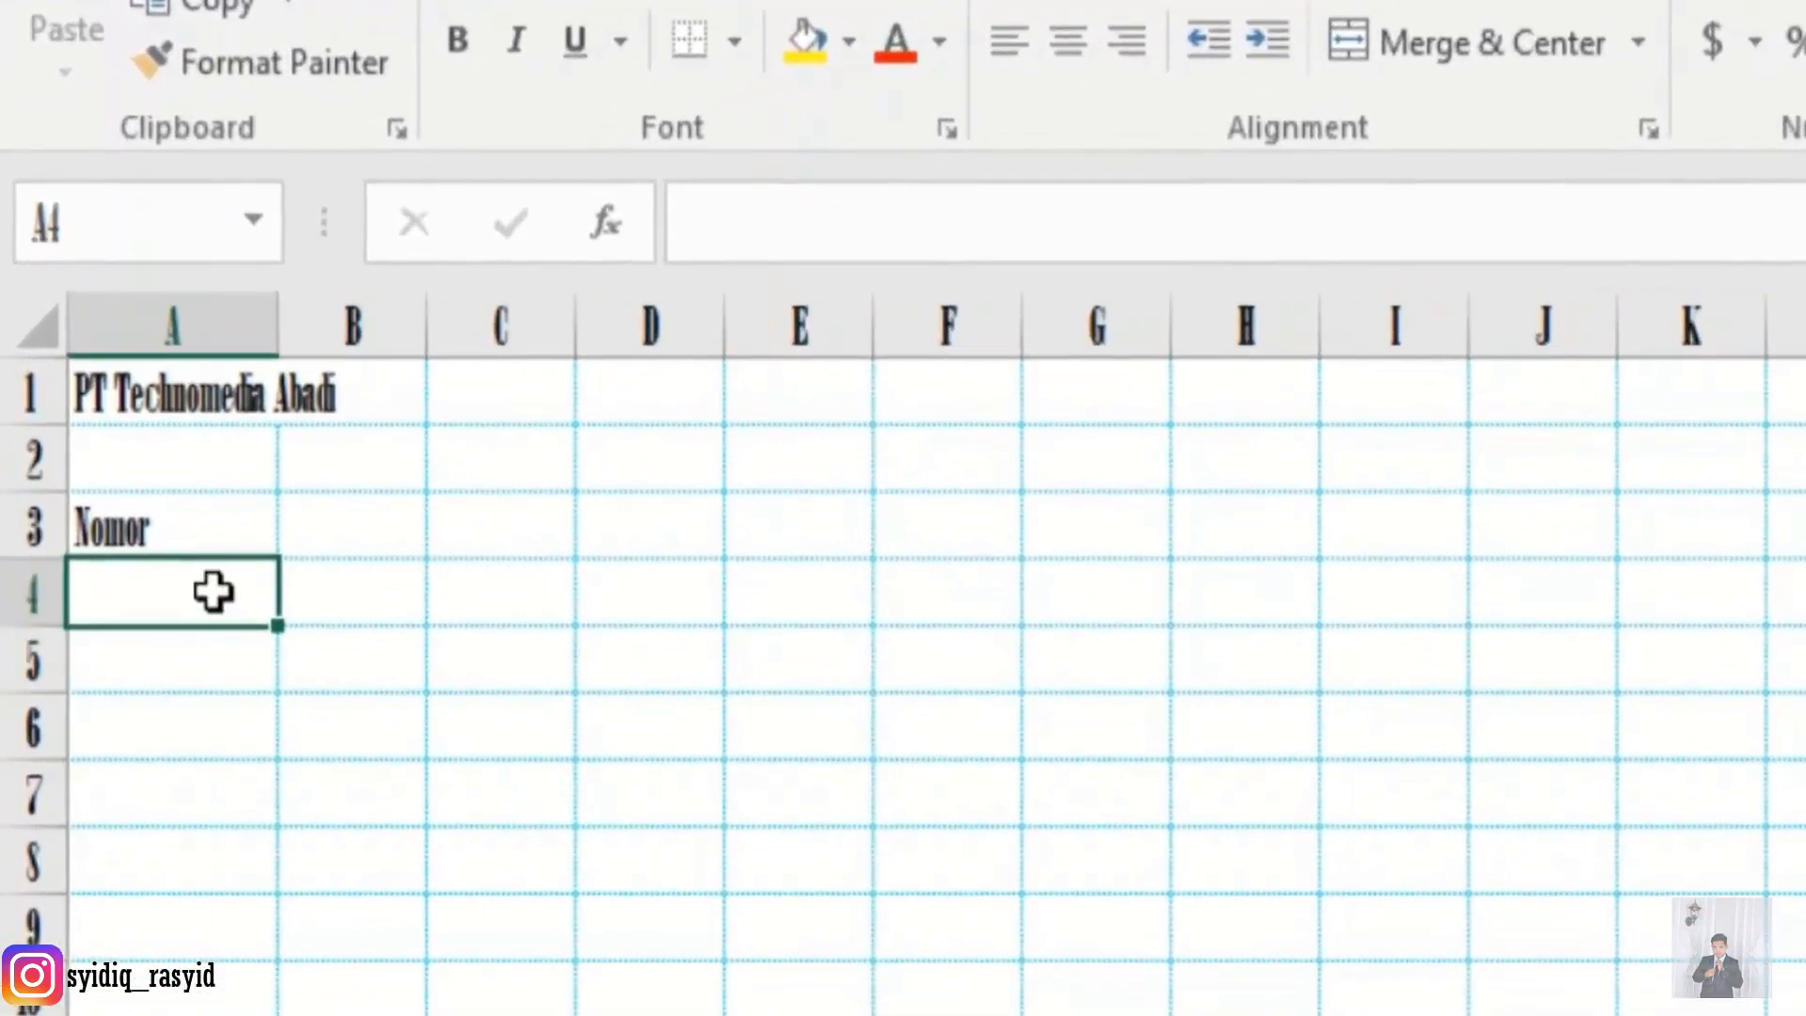
Enter 1 in A4 and 2 in A5 under Nomor, and auto-fill the number series down to A15.
{"action": "type", "text": "1"}
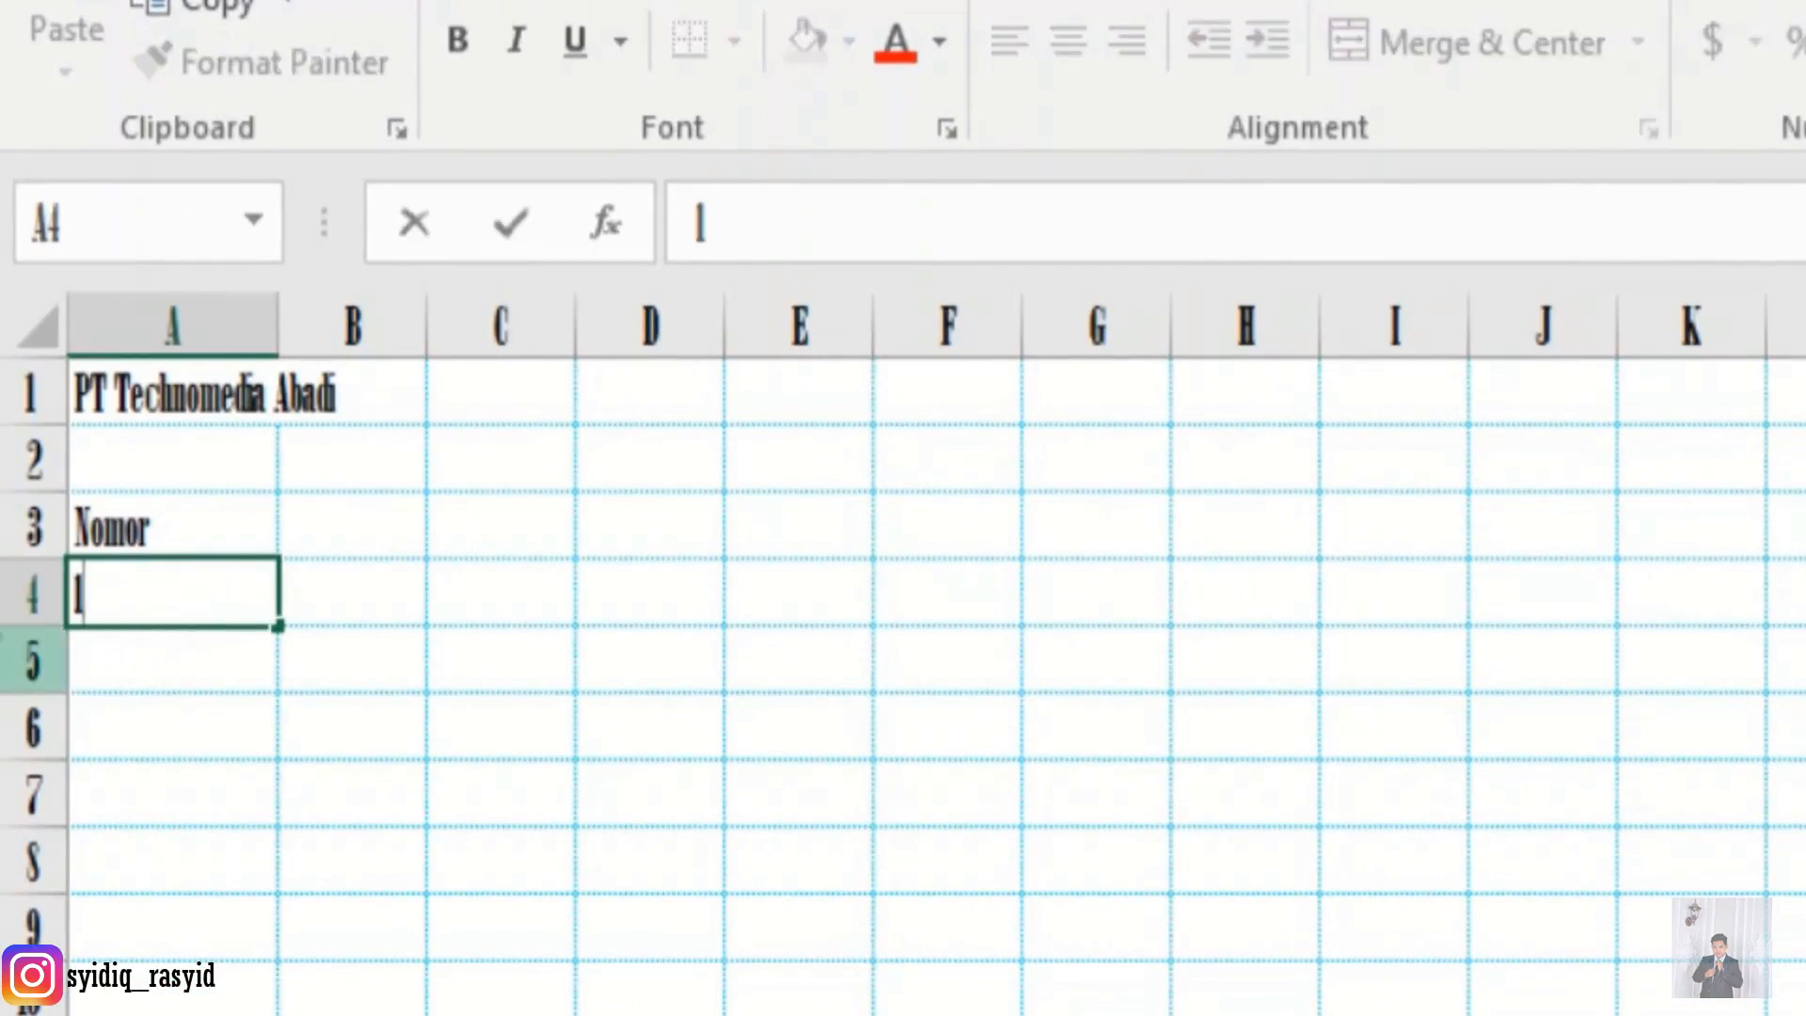
{"action": "left_click", "coordinate": [161, 645]}
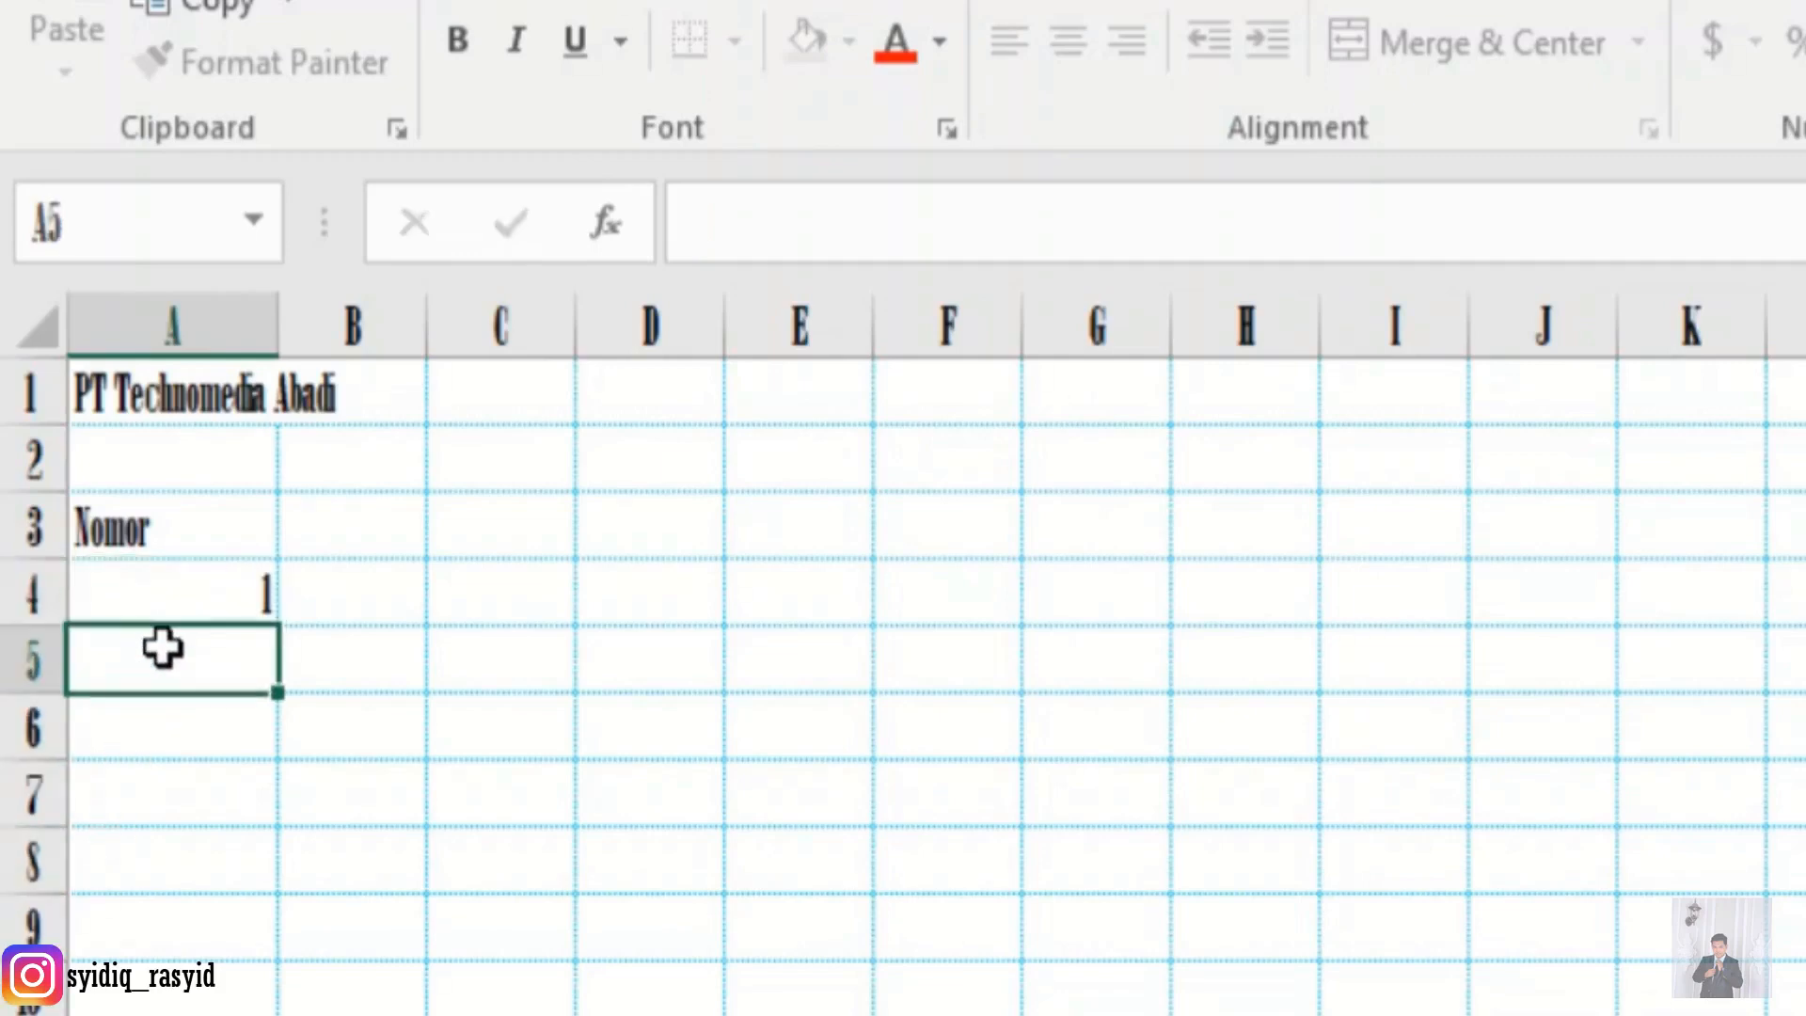
{"action": "type", "text": "2"}
{"action": "key", "text": "Return"}
{"action": "left_click_drag", "start_coordinate": [181, 591], "coordinate": [200, 647]}
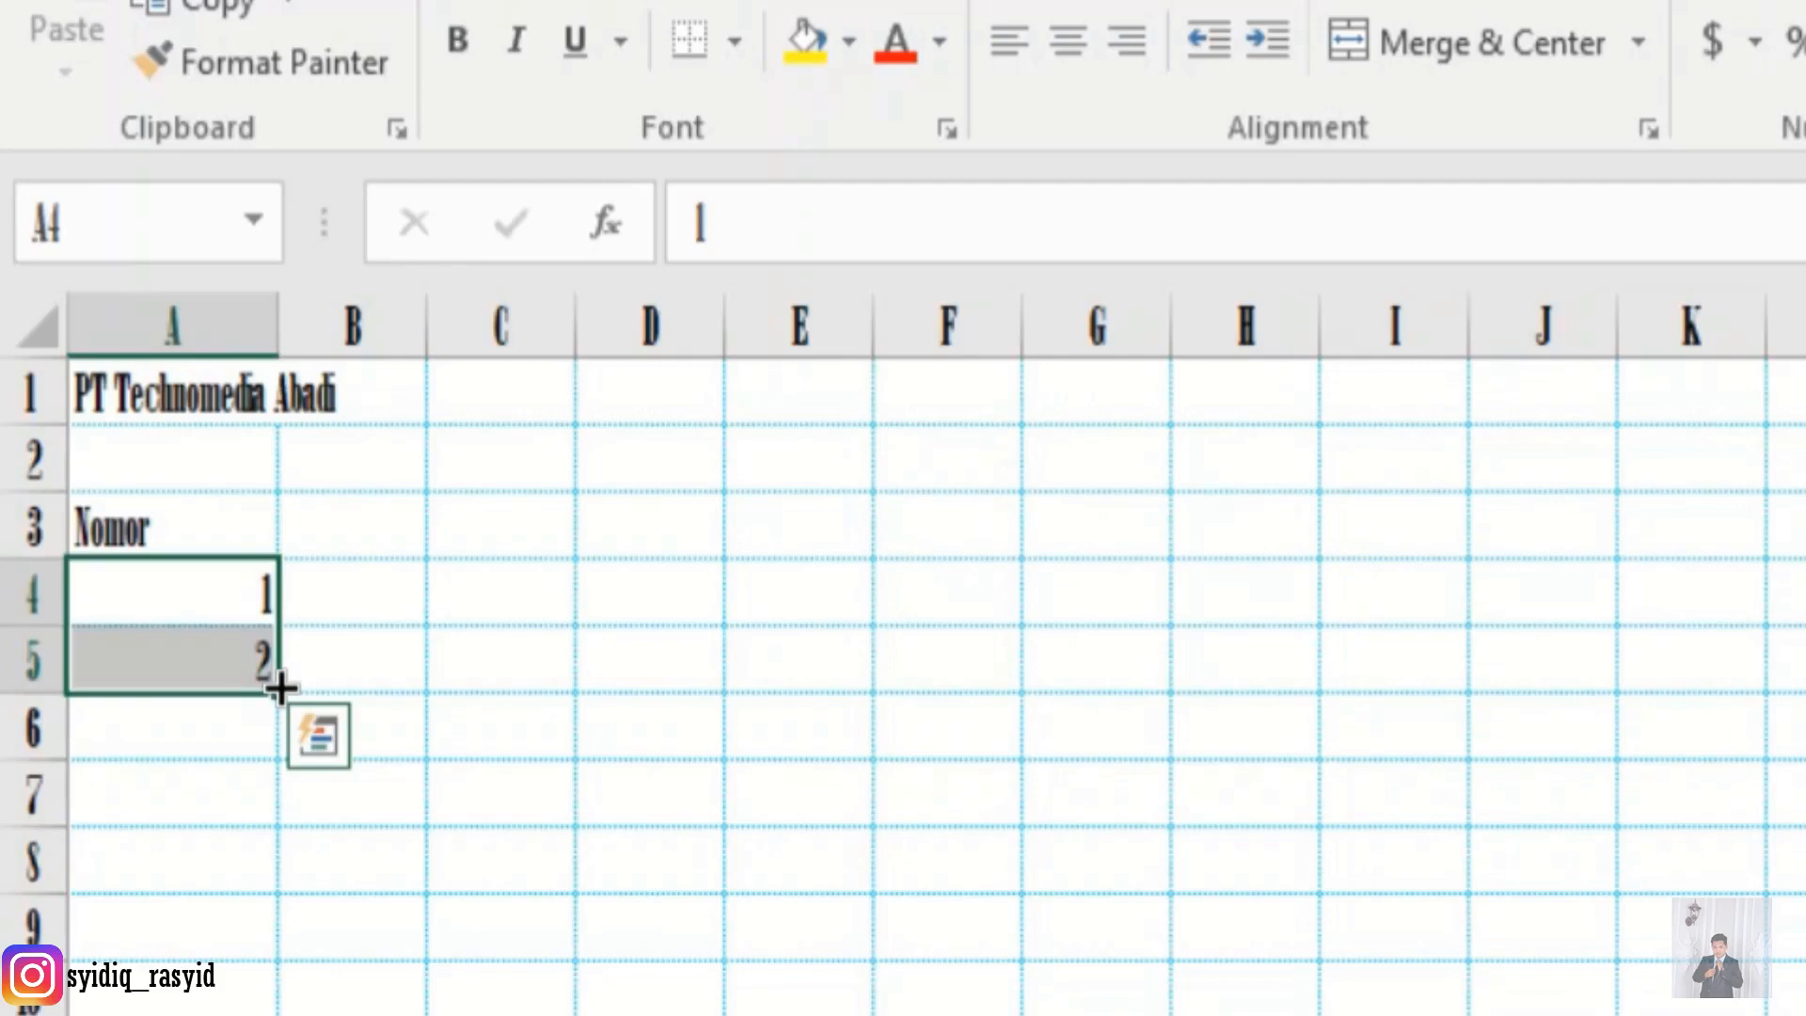
{"action": "left_click_drag", "start_coordinate": [281, 689], "coordinate": [304, 1015]}
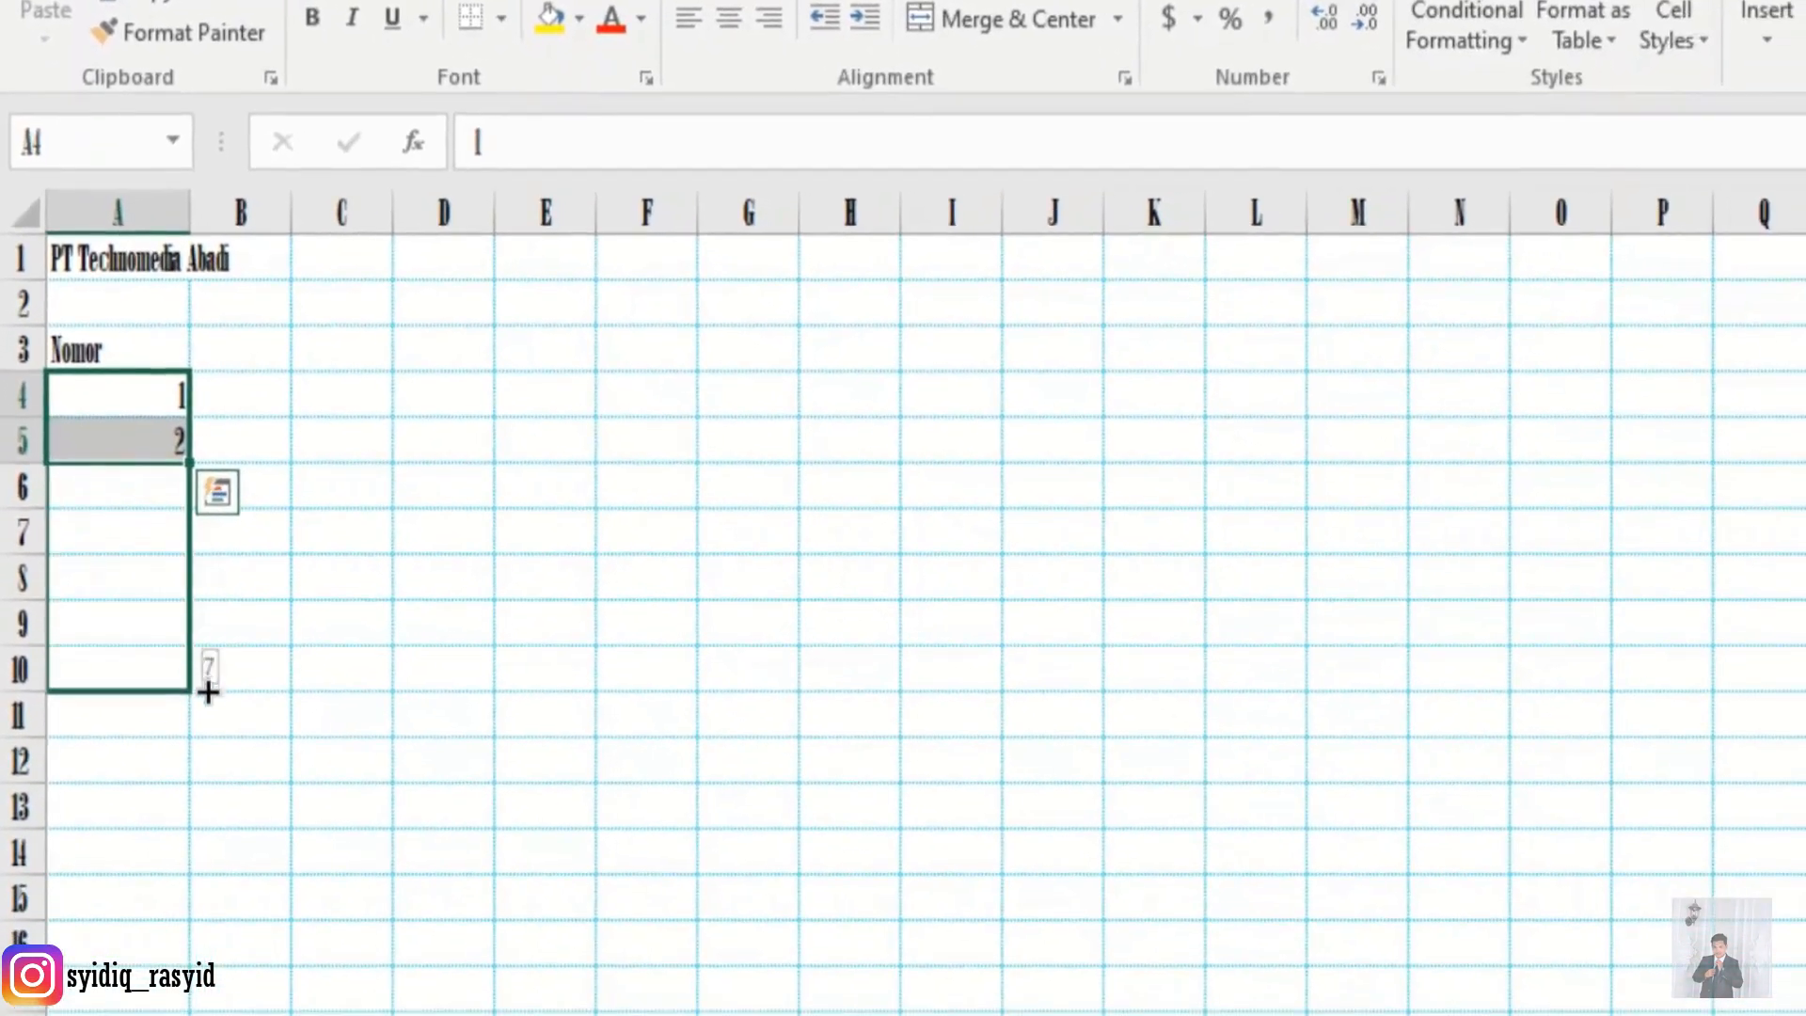
{"action": "left_click_drag", "start_coordinate": [208, 693], "coordinate": [207, 901]}
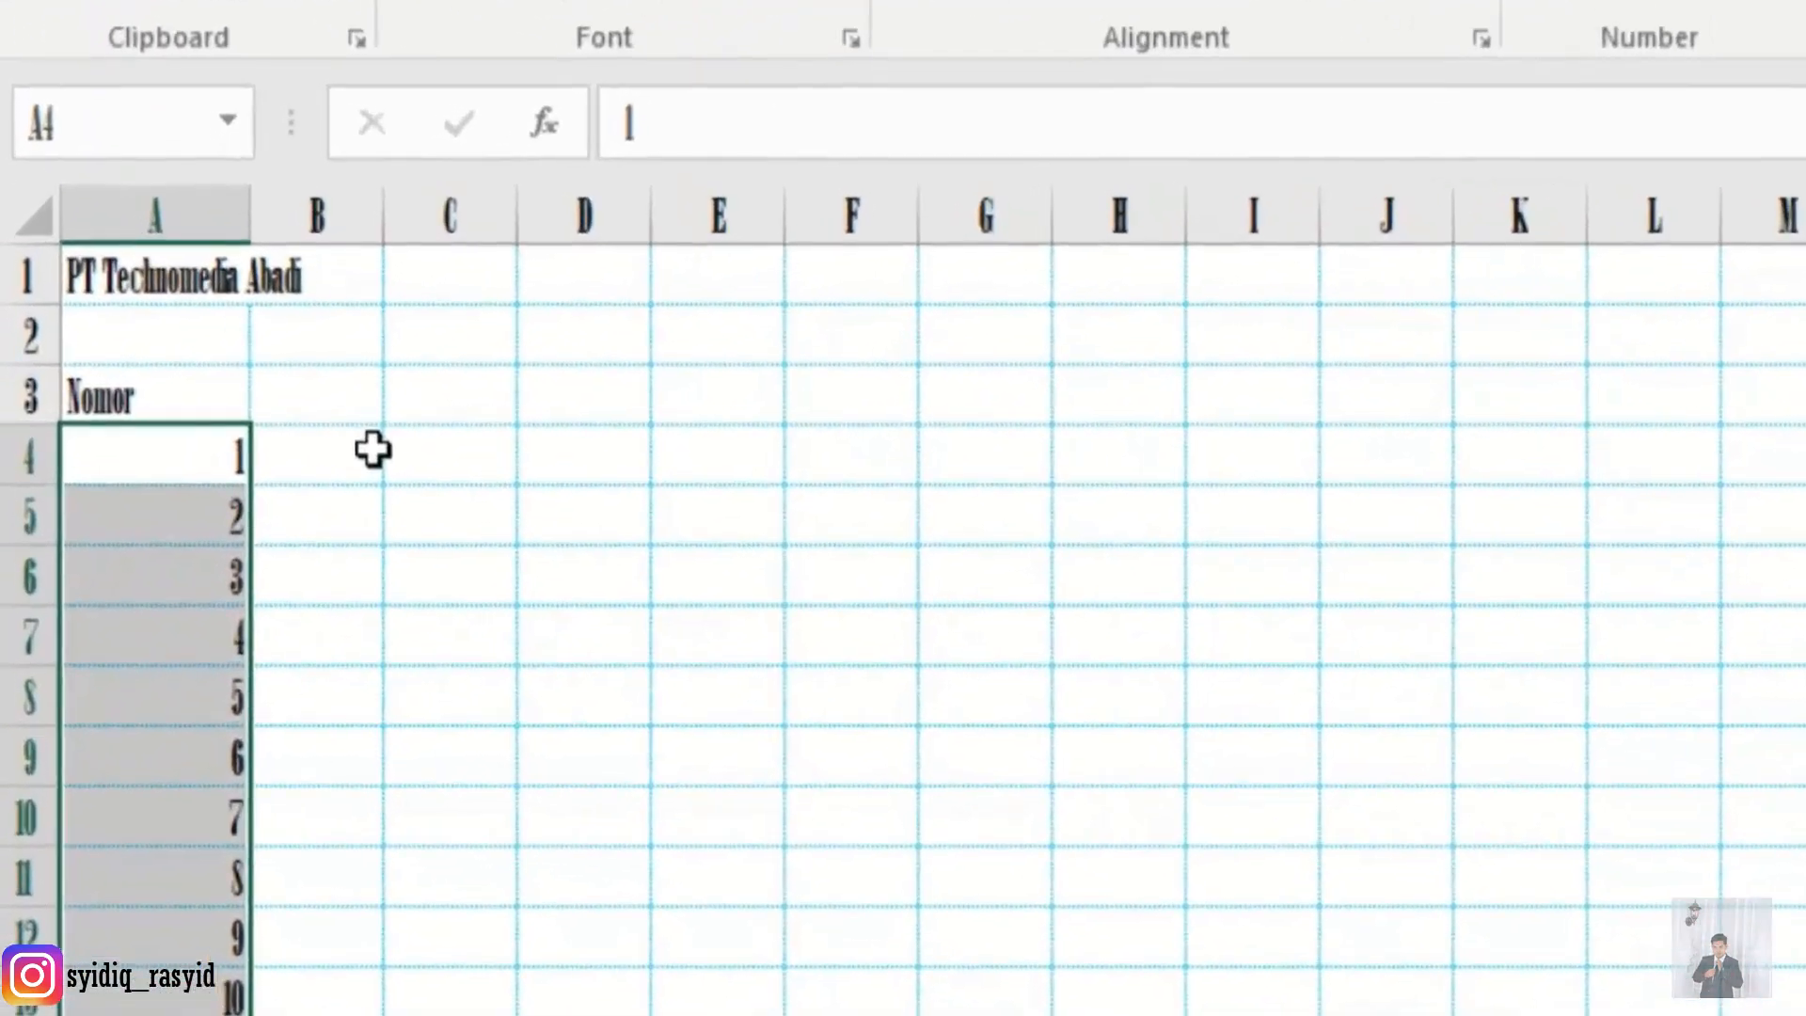
Enter 1 in D3 and fill a linear series along row 3 with step value 1 and stop value 10.
{"action": "left_click", "coordinate": [322, 412]}
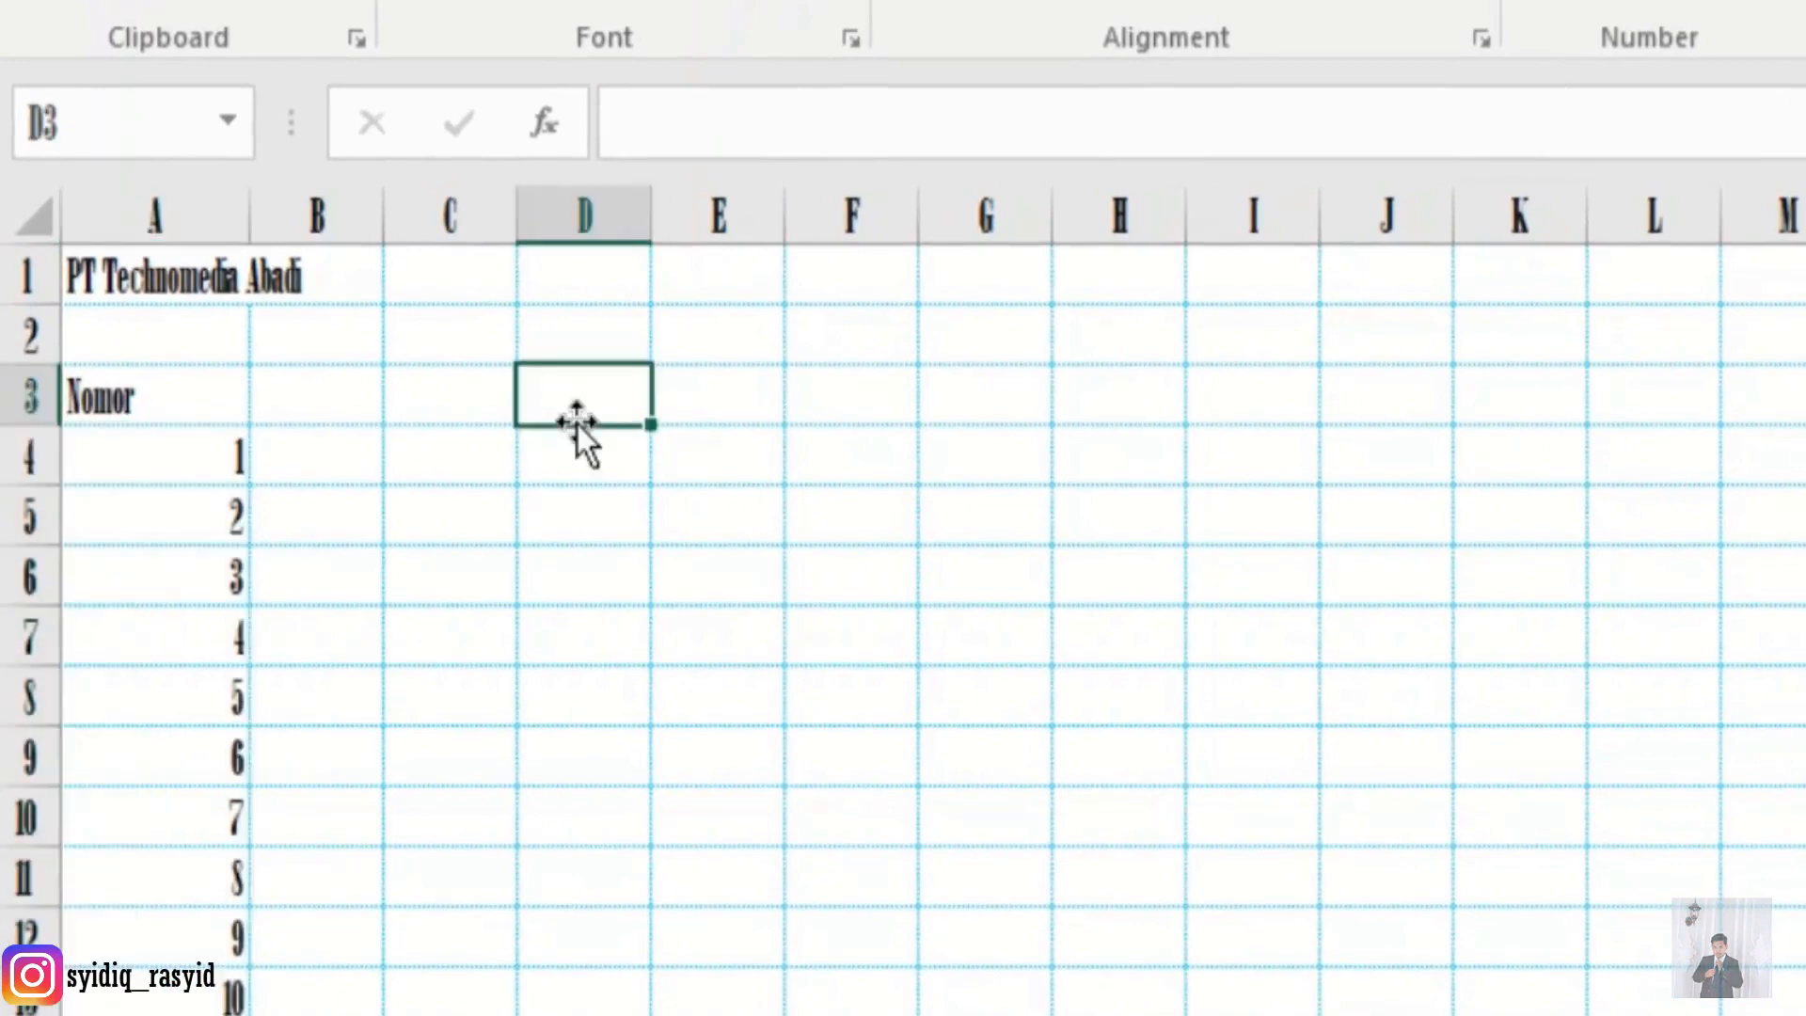
{"action": "type", "text": "1"}
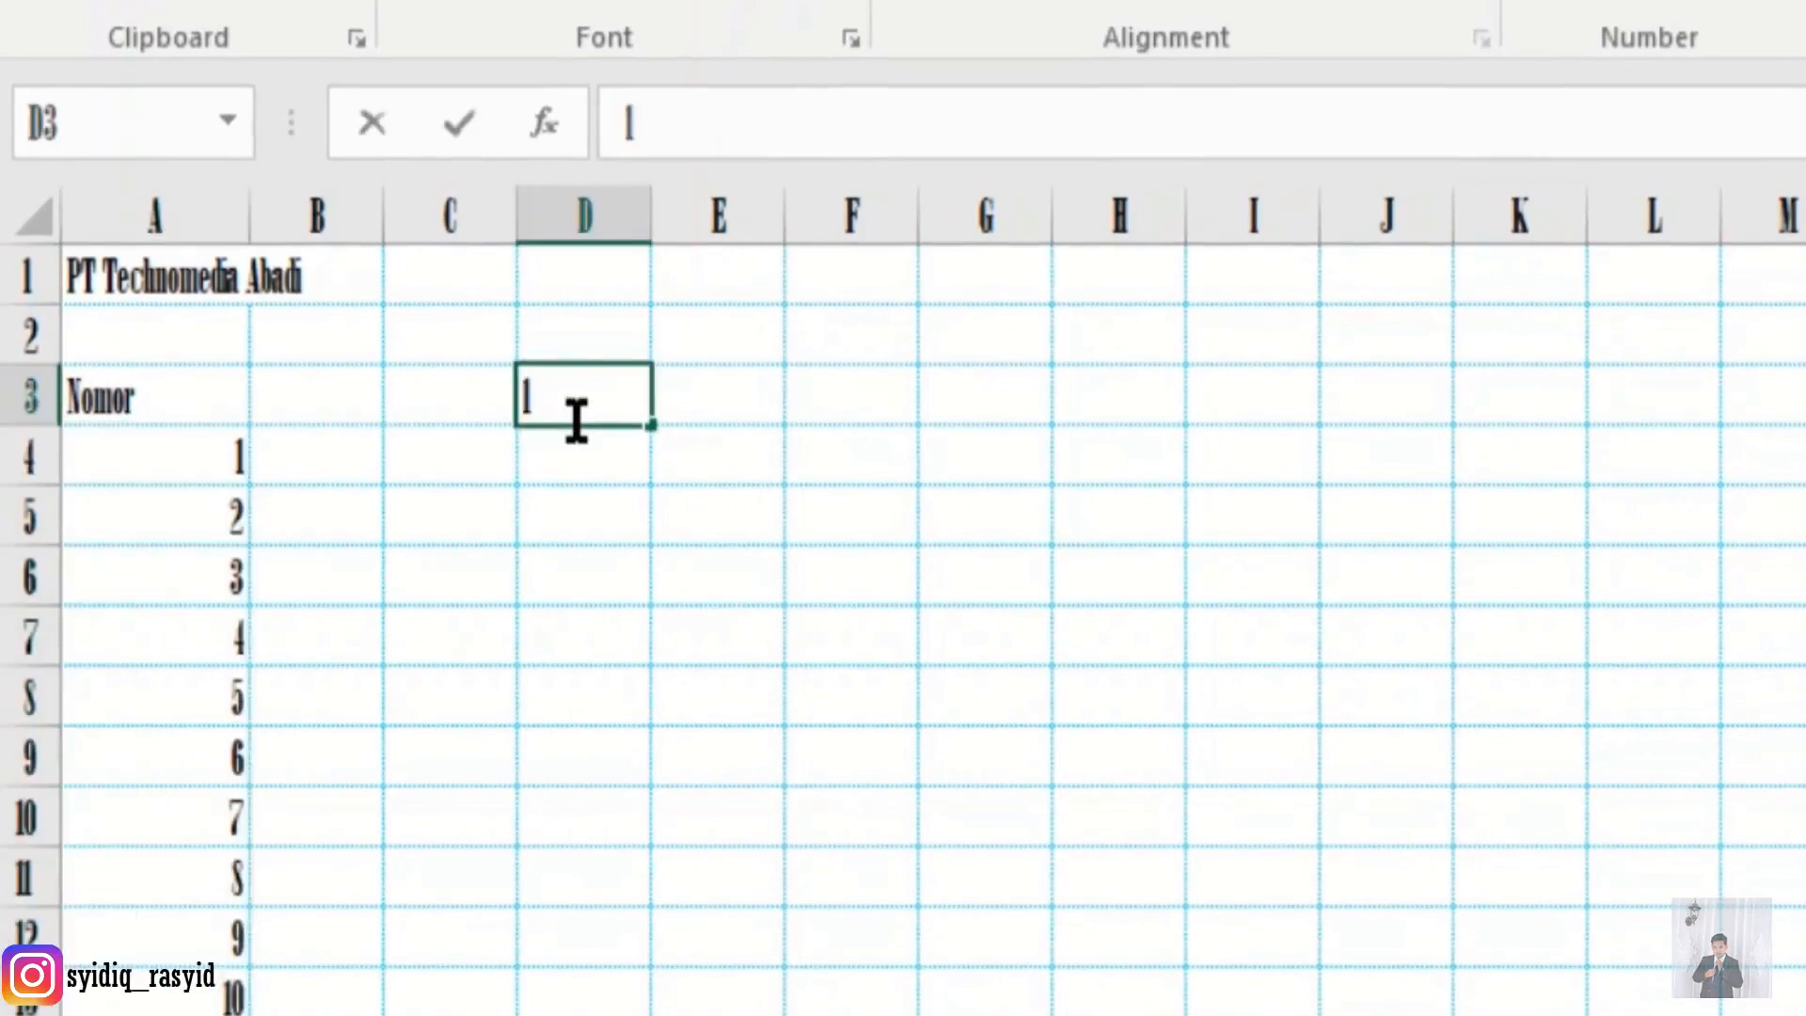
{"action": "key", "text": "ctrl+Return"}
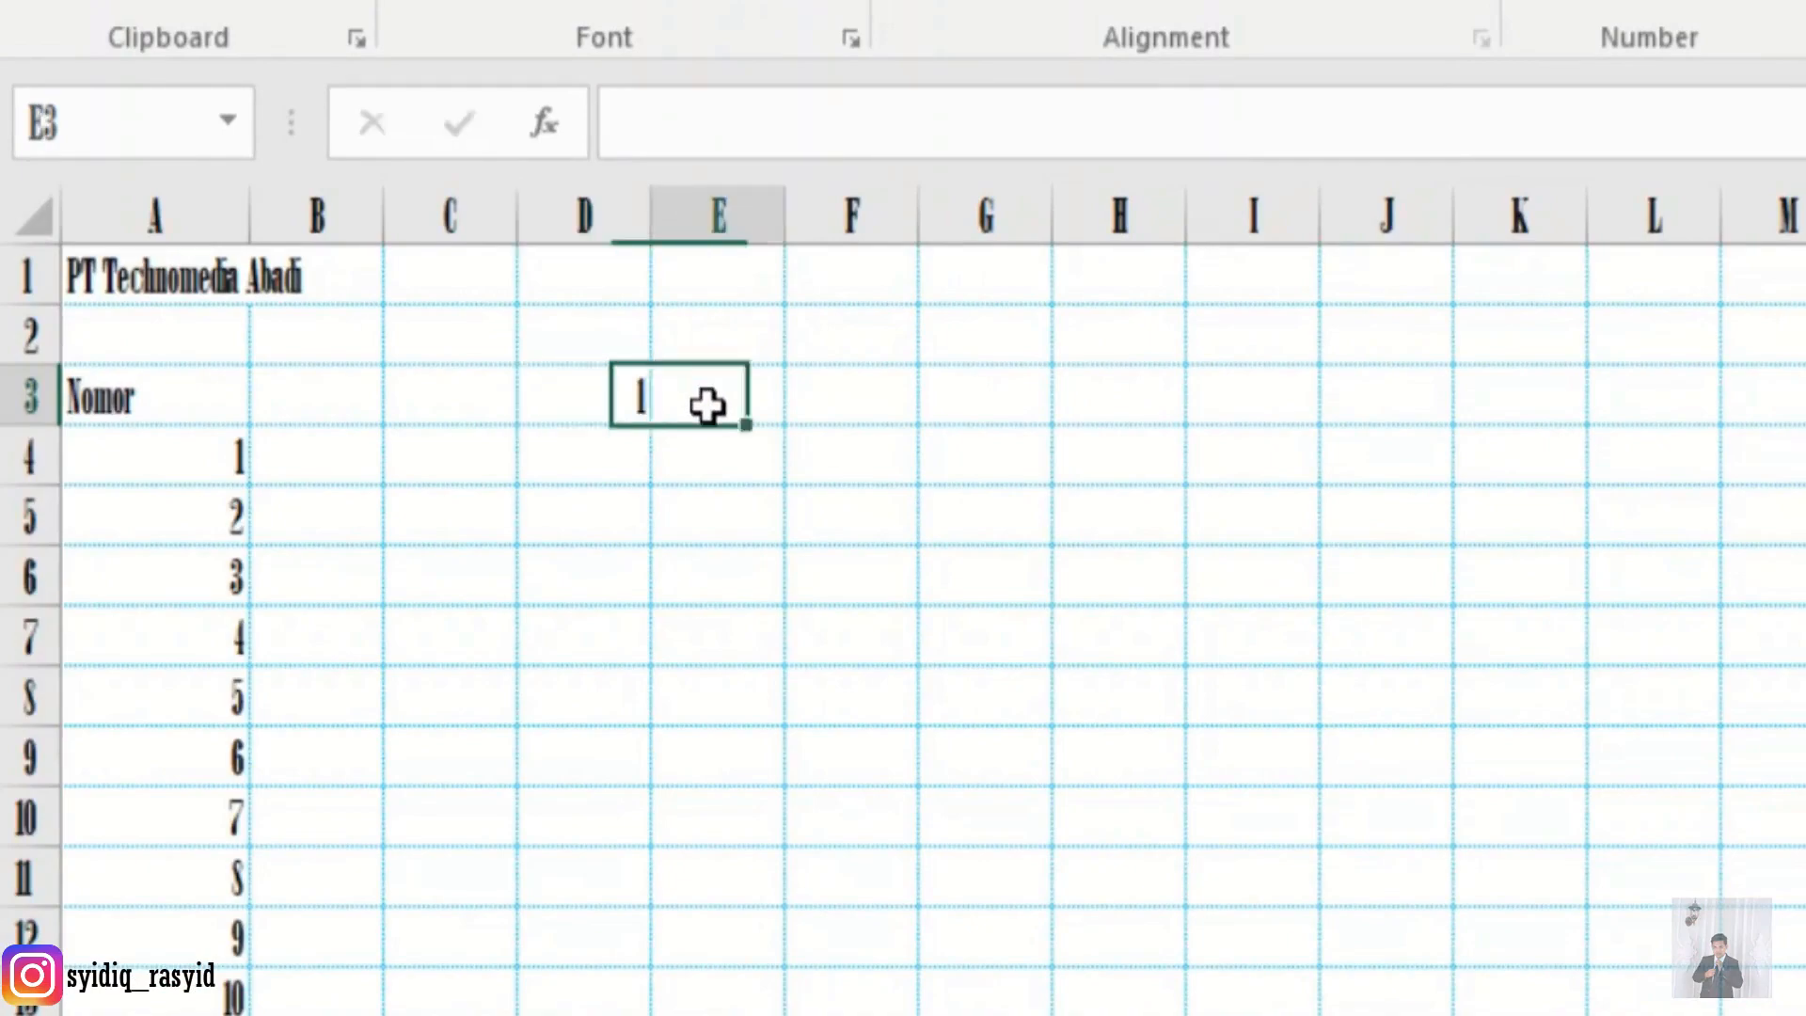
{"action": "left_click", "coordinate": [707, 406]}
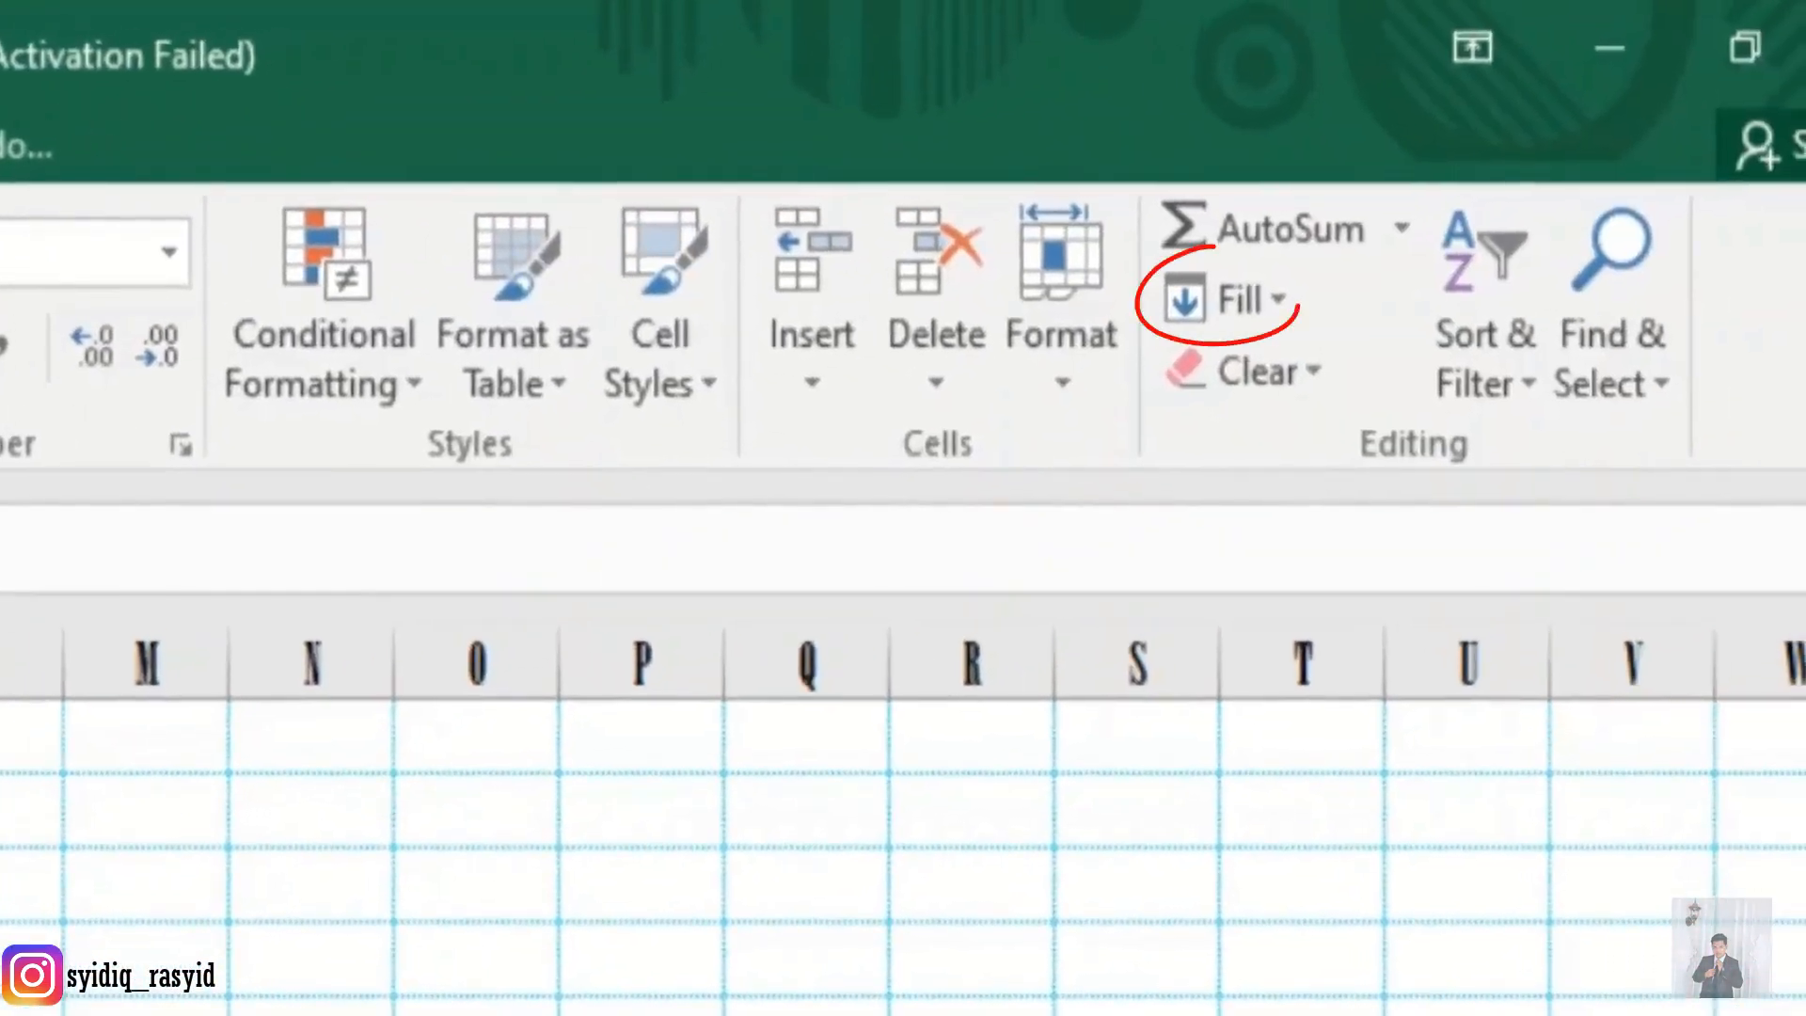
{"action": "left_click", "coordinate": [1249, 308]}
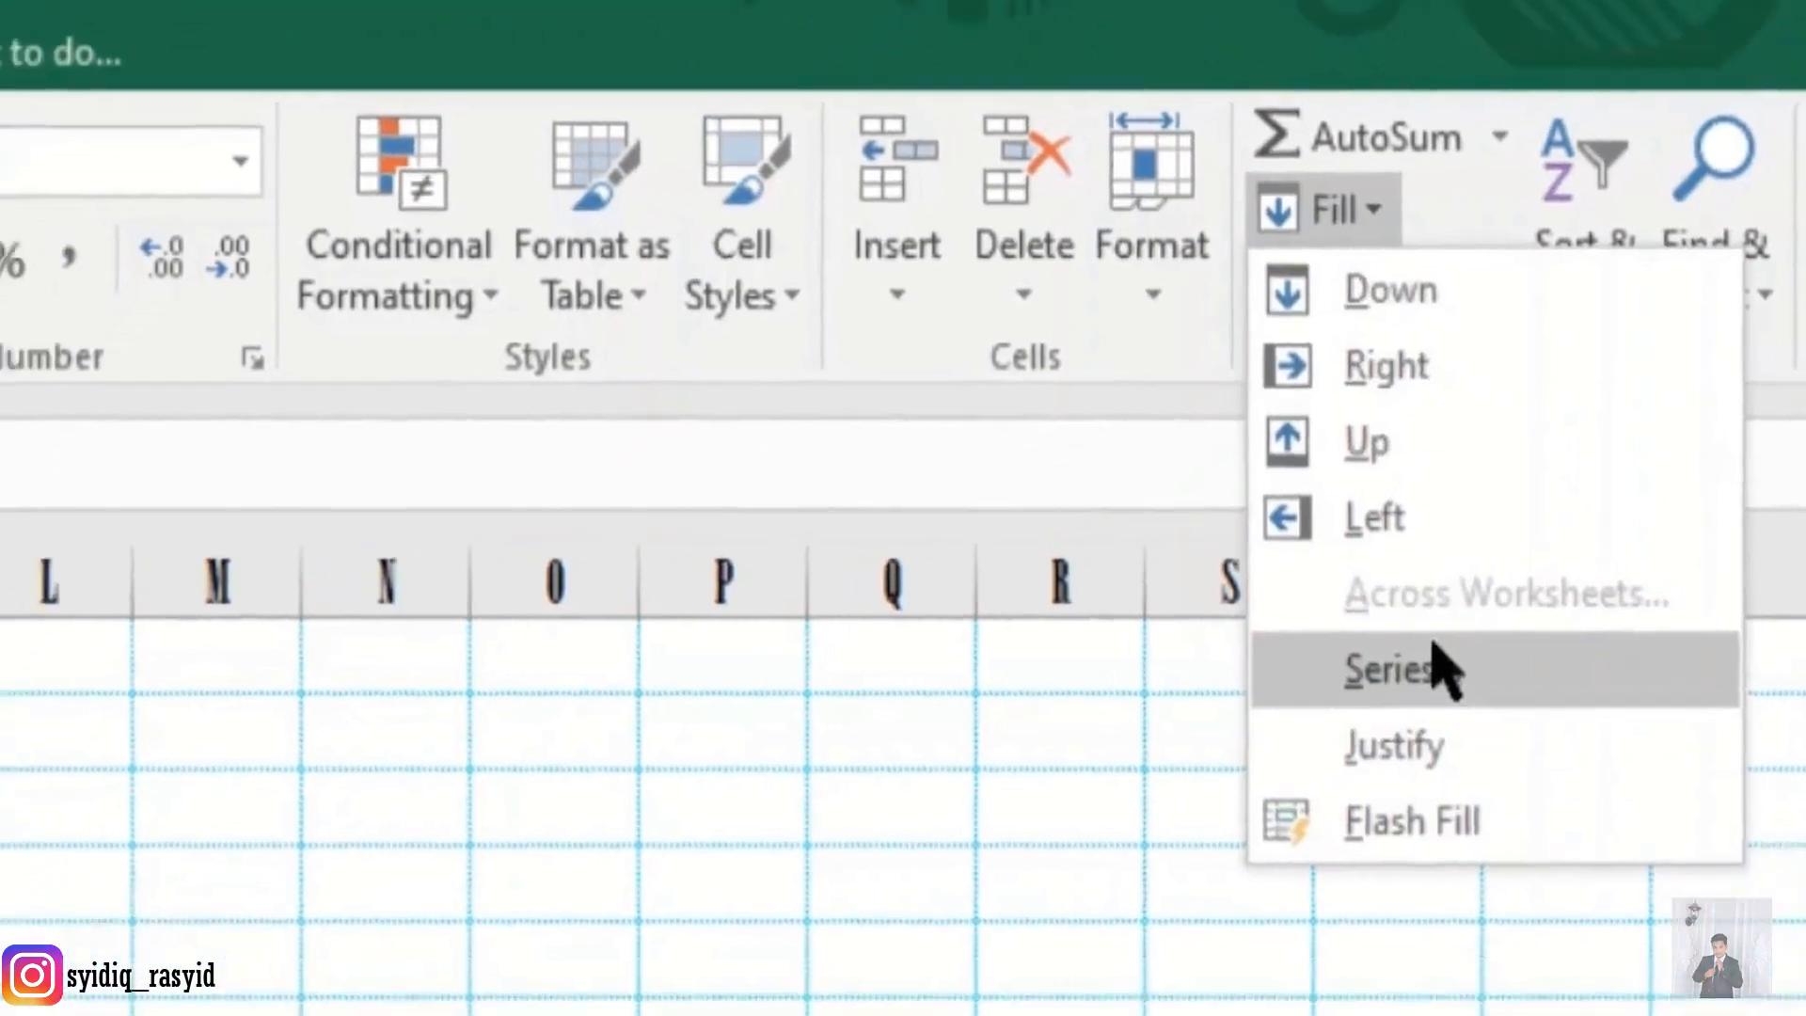
{"action": "left_click", "coordinate": [1307, 749]}
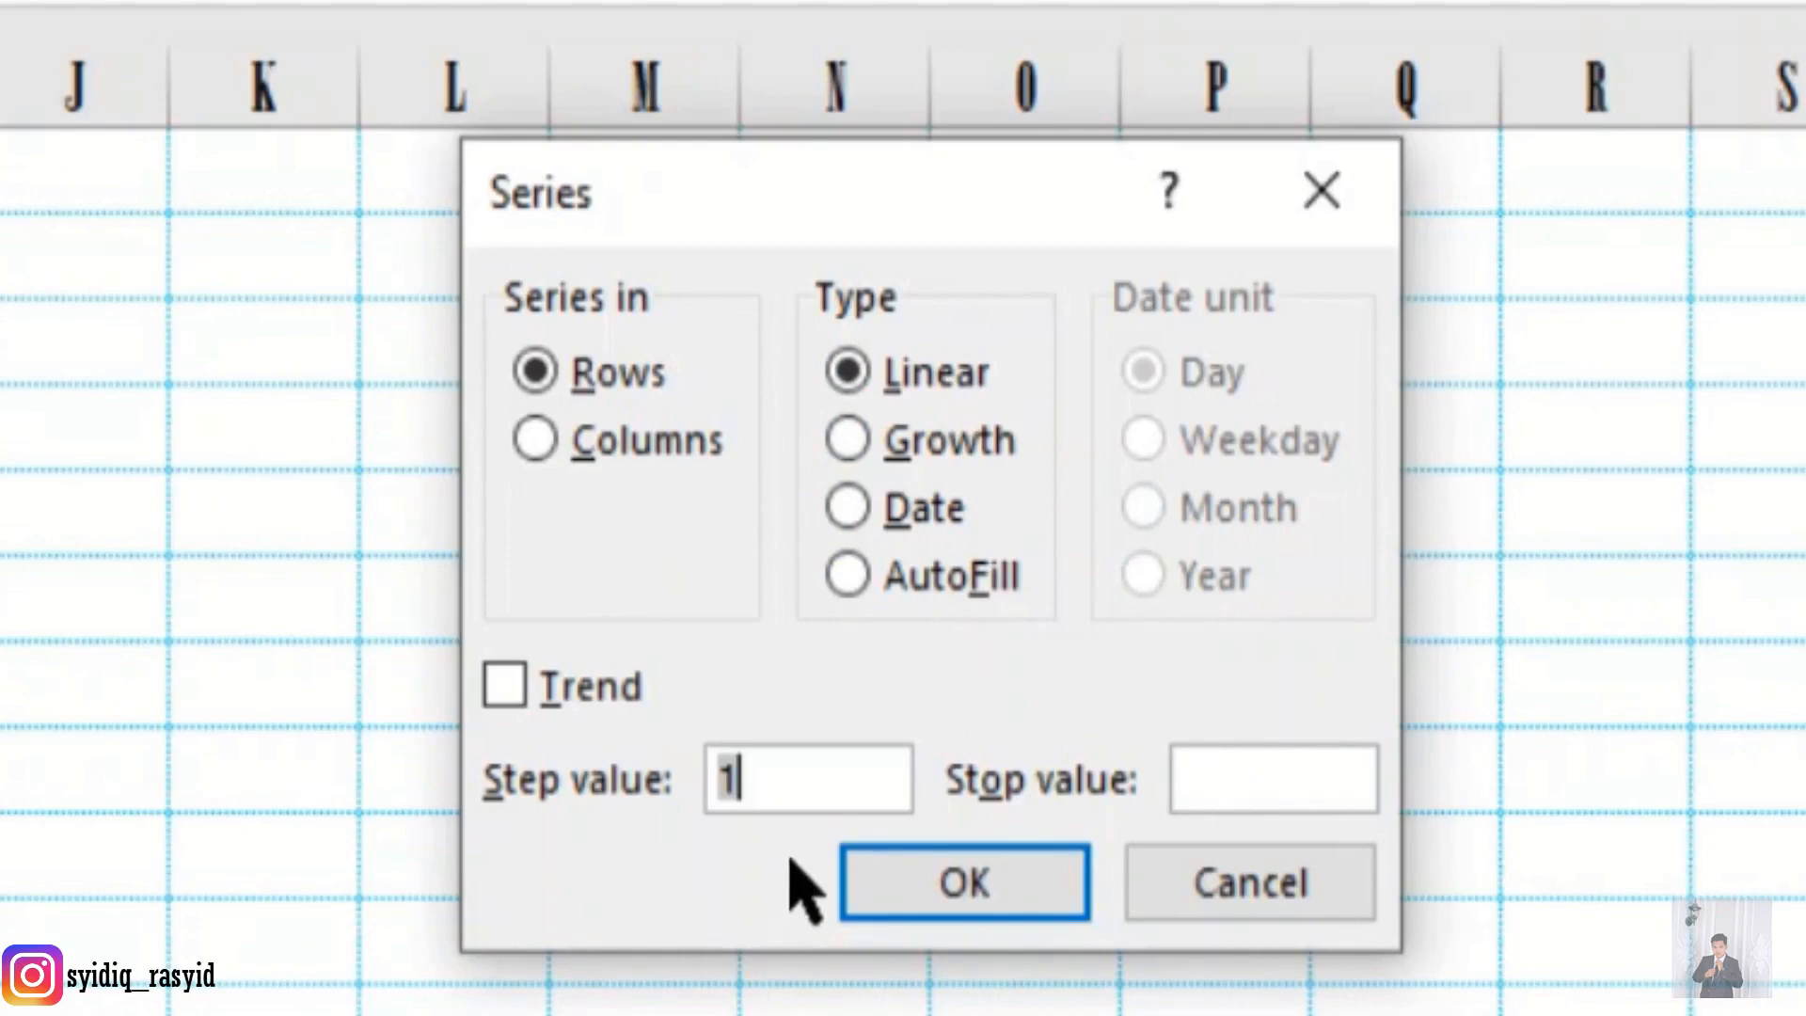
{"action": "left_click", "coordinate": [818, 759]}
{"action": "left_click", "coordinate": [1283, 758]}
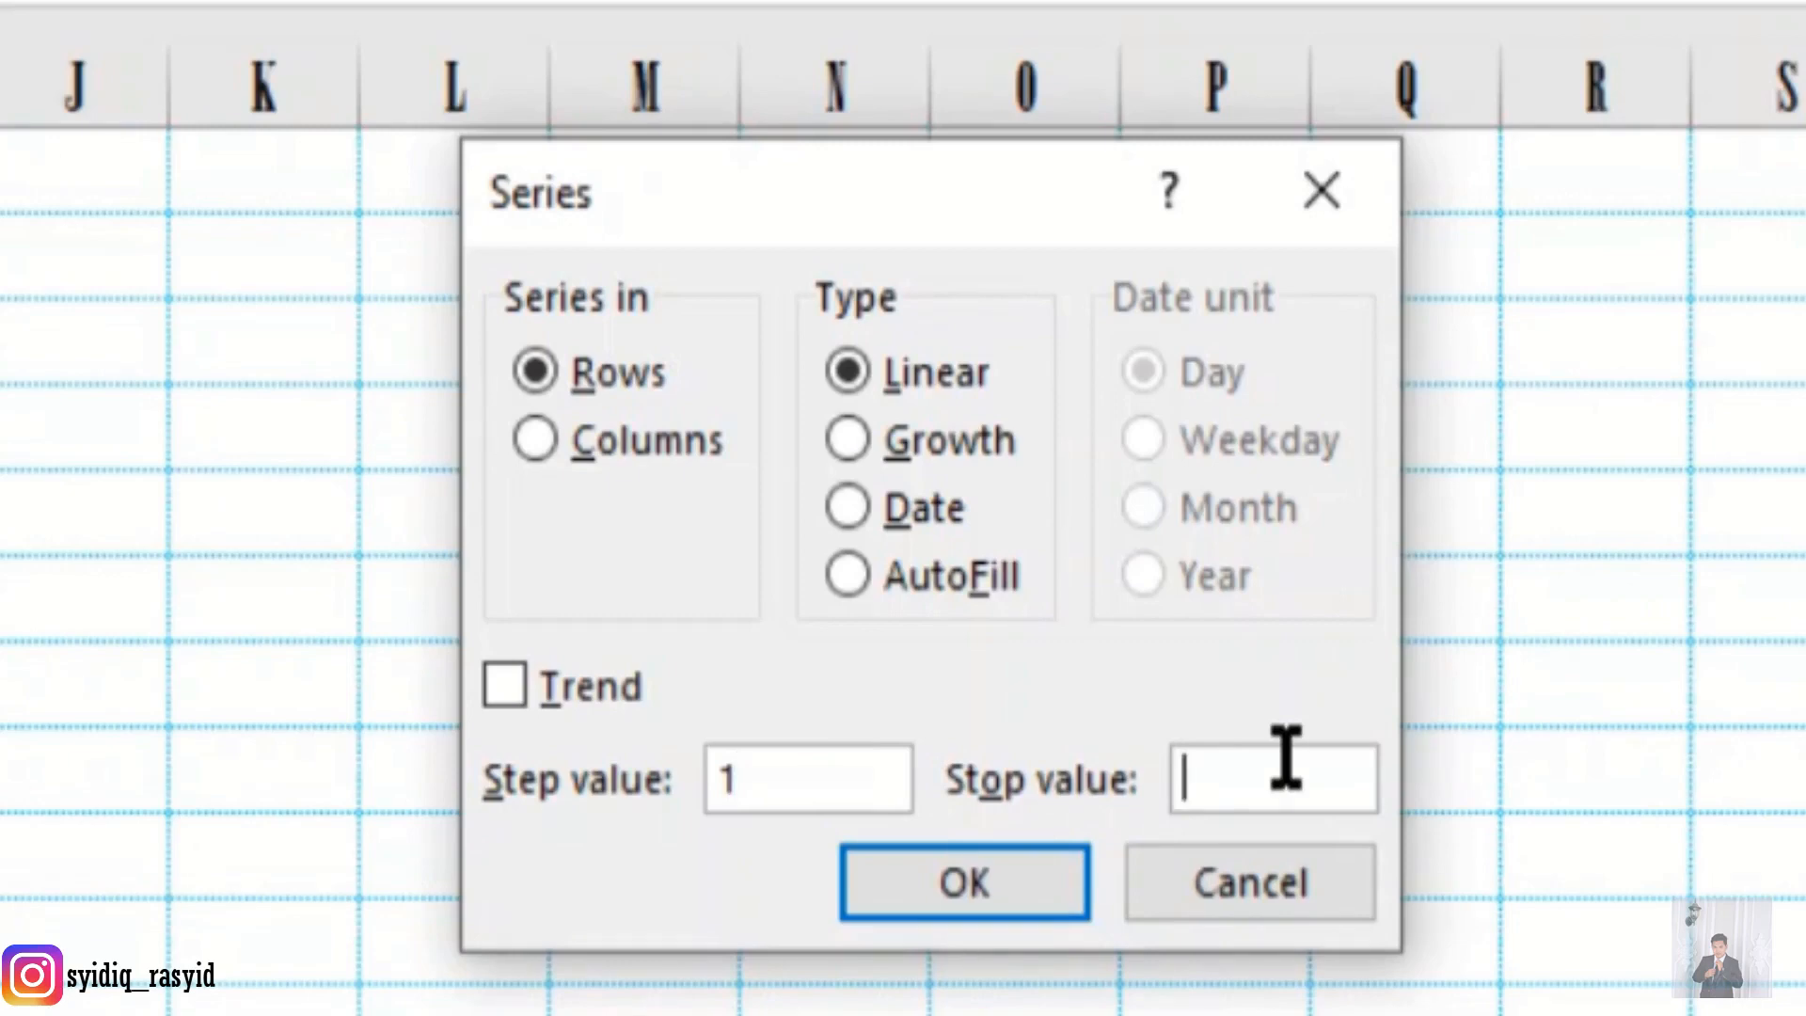
{"action": "type", "text": "10"}
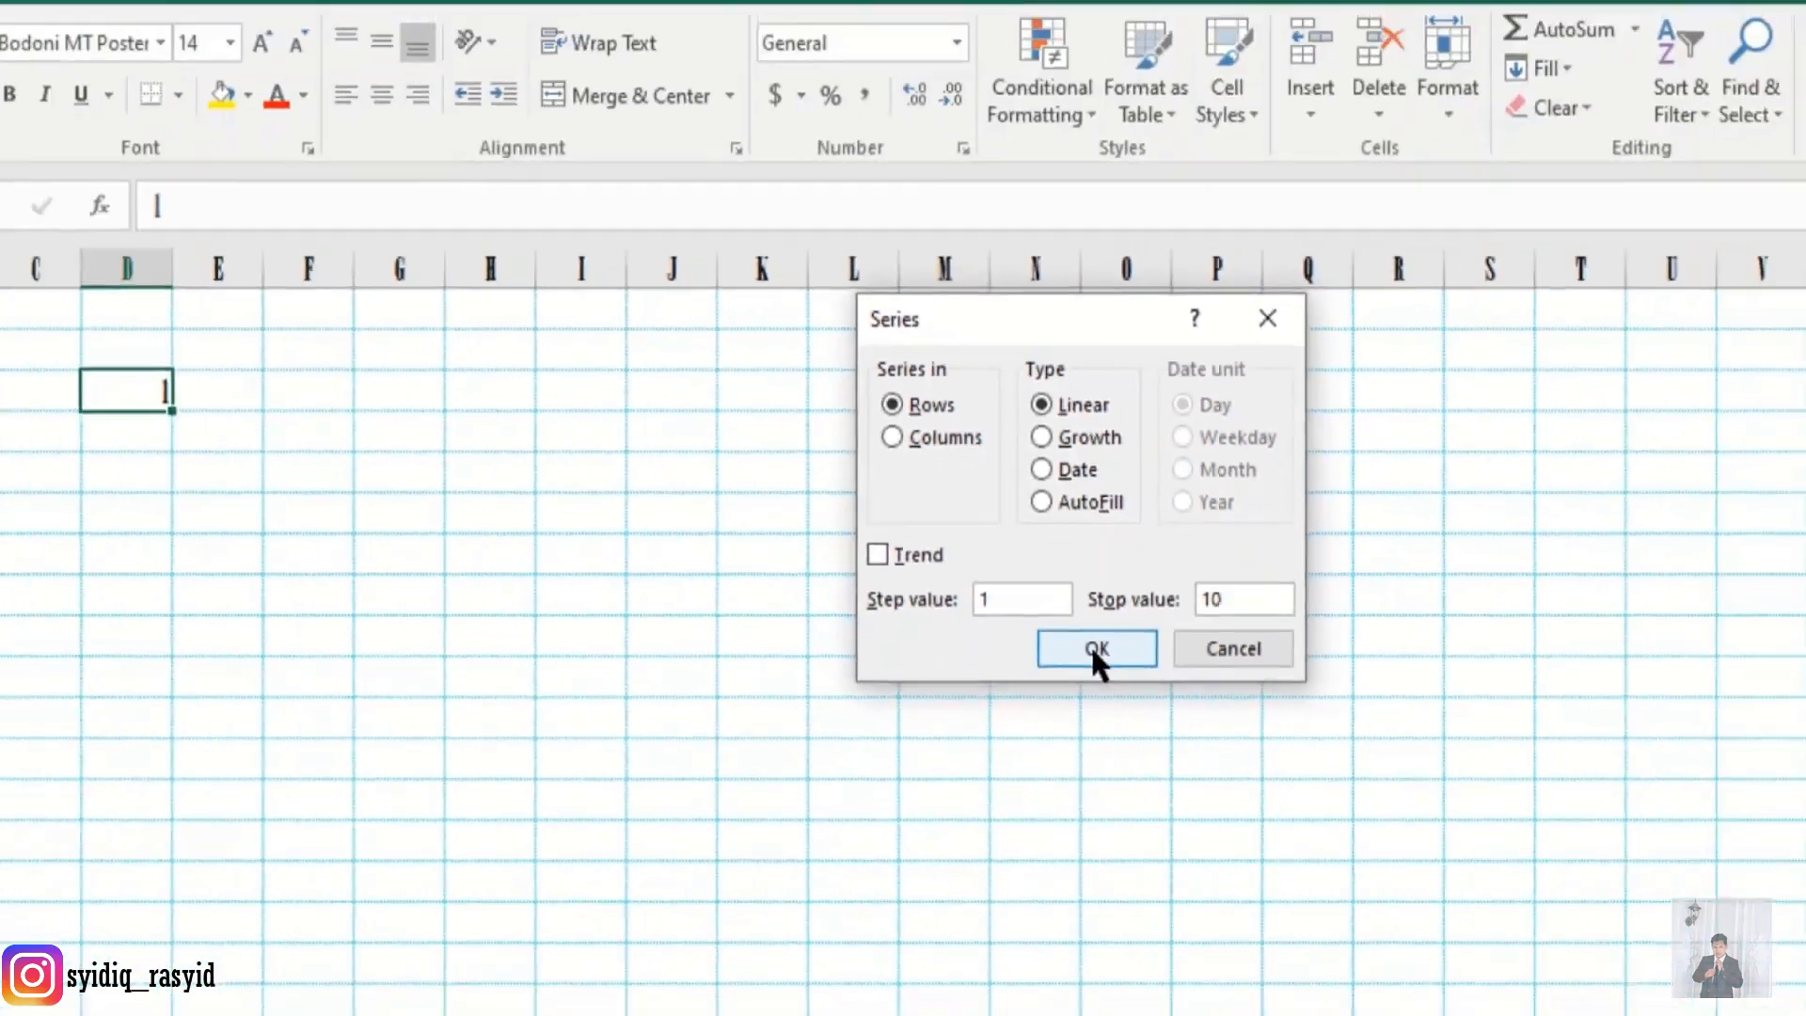
{"action": "left_click", "coordinate": [1094, 648]}
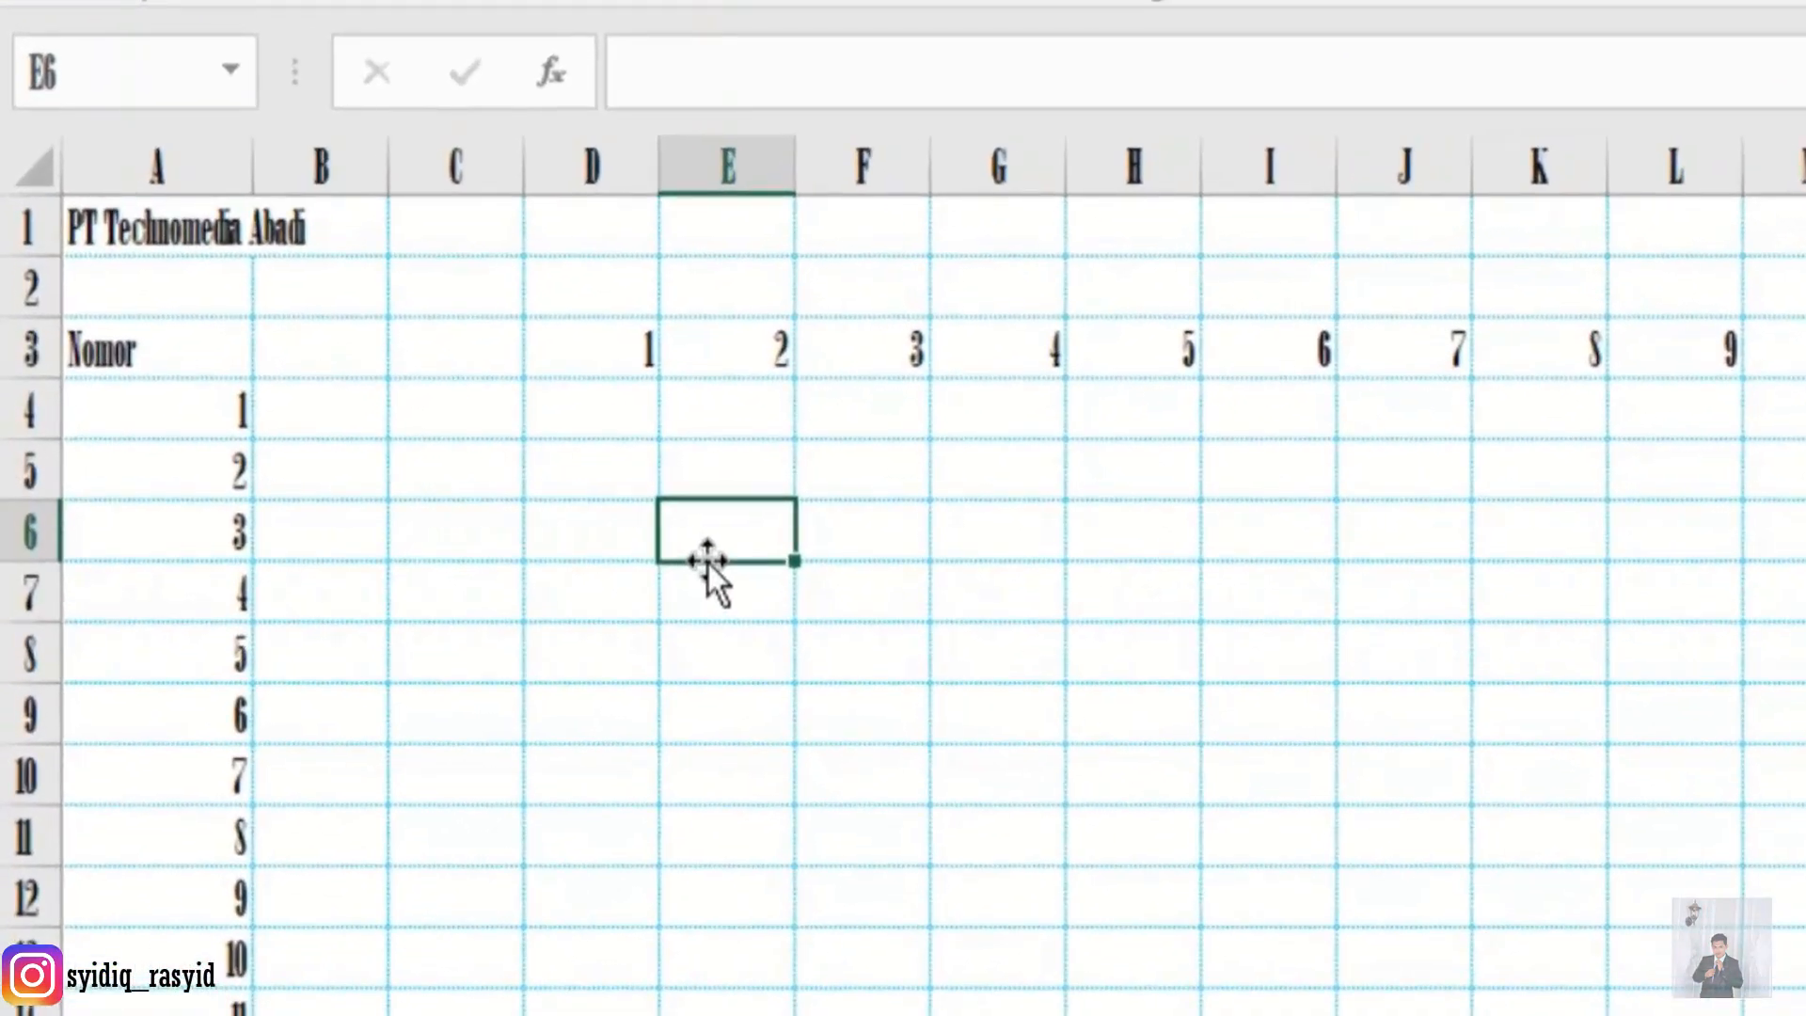
Enter 1 in cell E6 and 2 in cell E7 as the start of another series.
{"action": "type", "text": "1"}
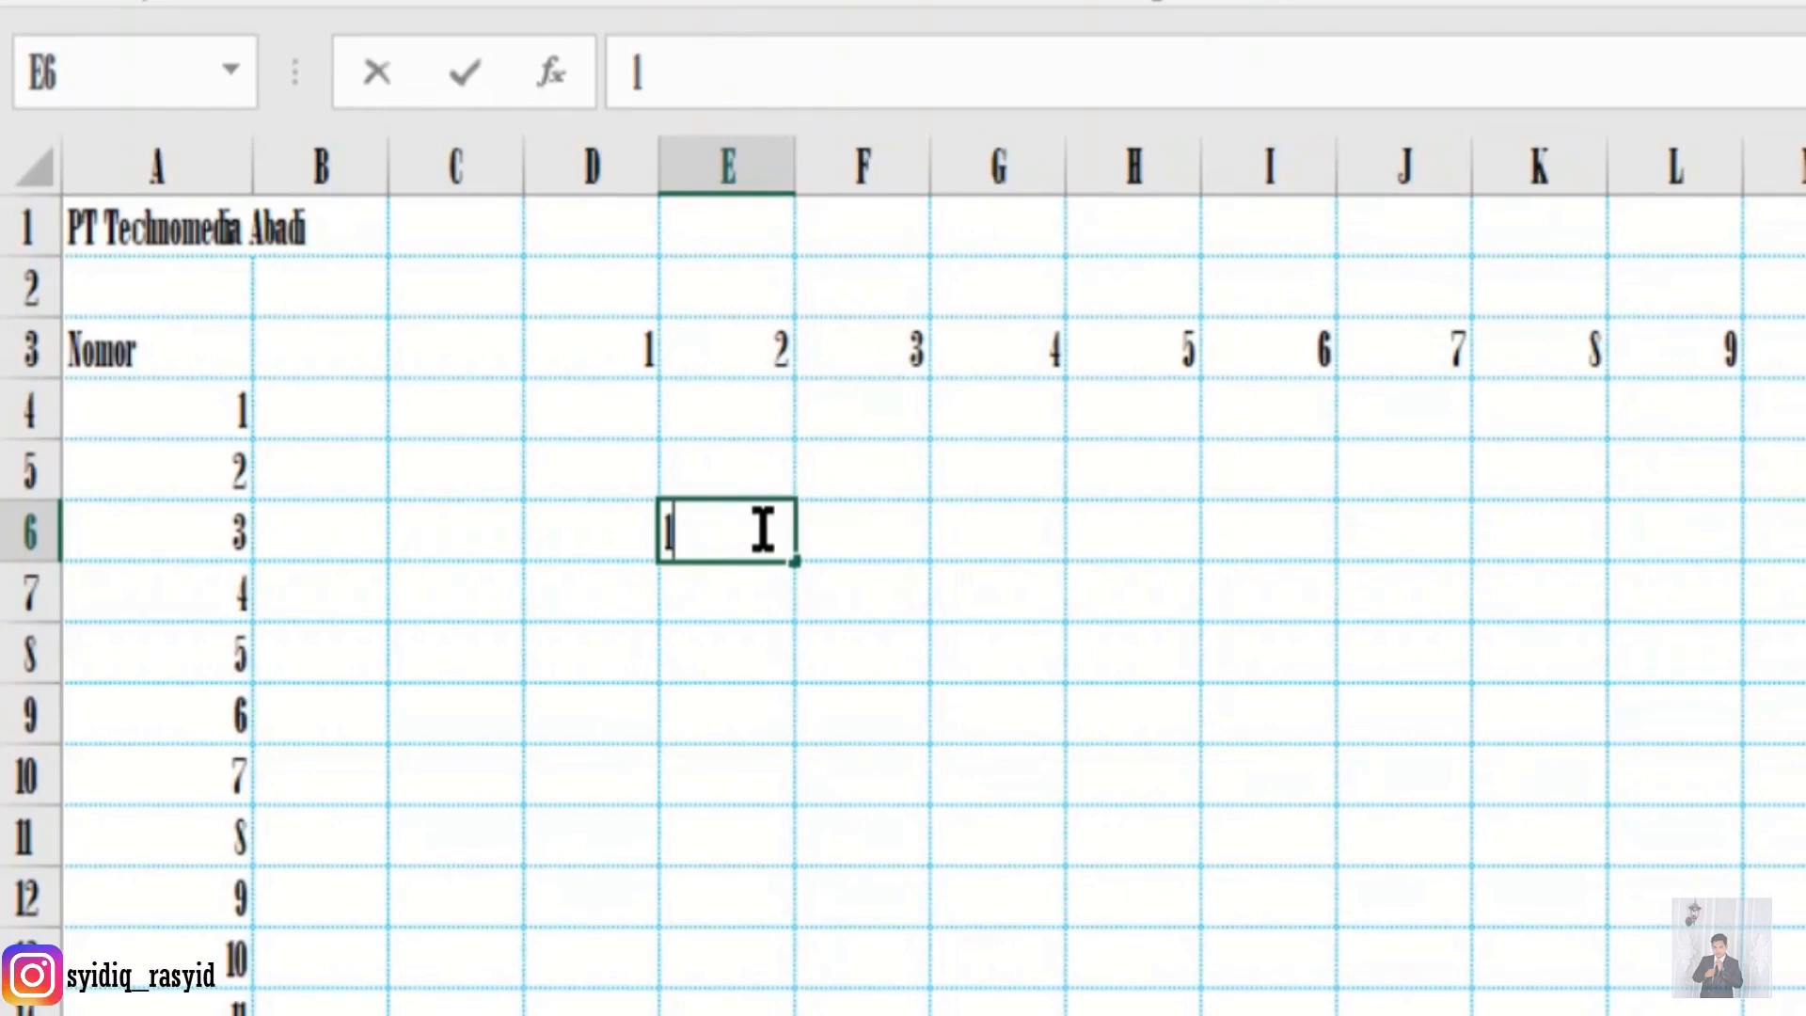
{"action": "left_click", "coordinate": [736, 606]}
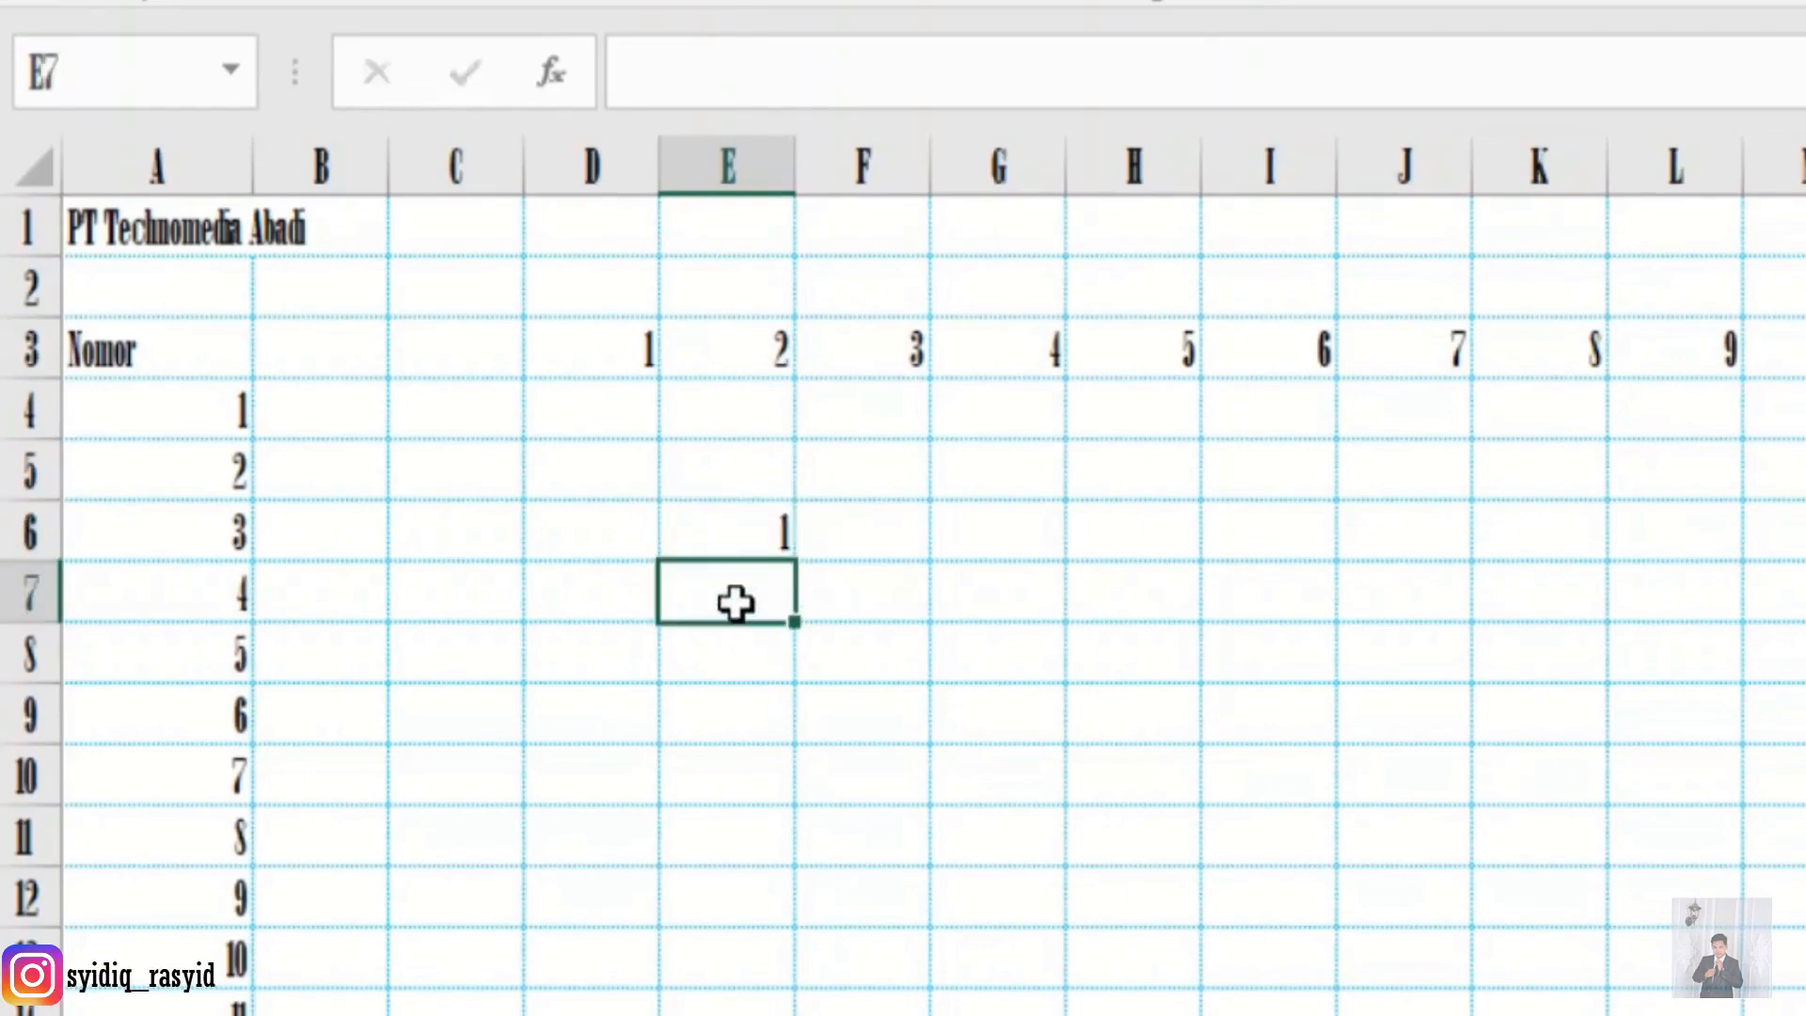
{"action": "type", "text": "2"}
{"action": "key", "text": "Tab"}
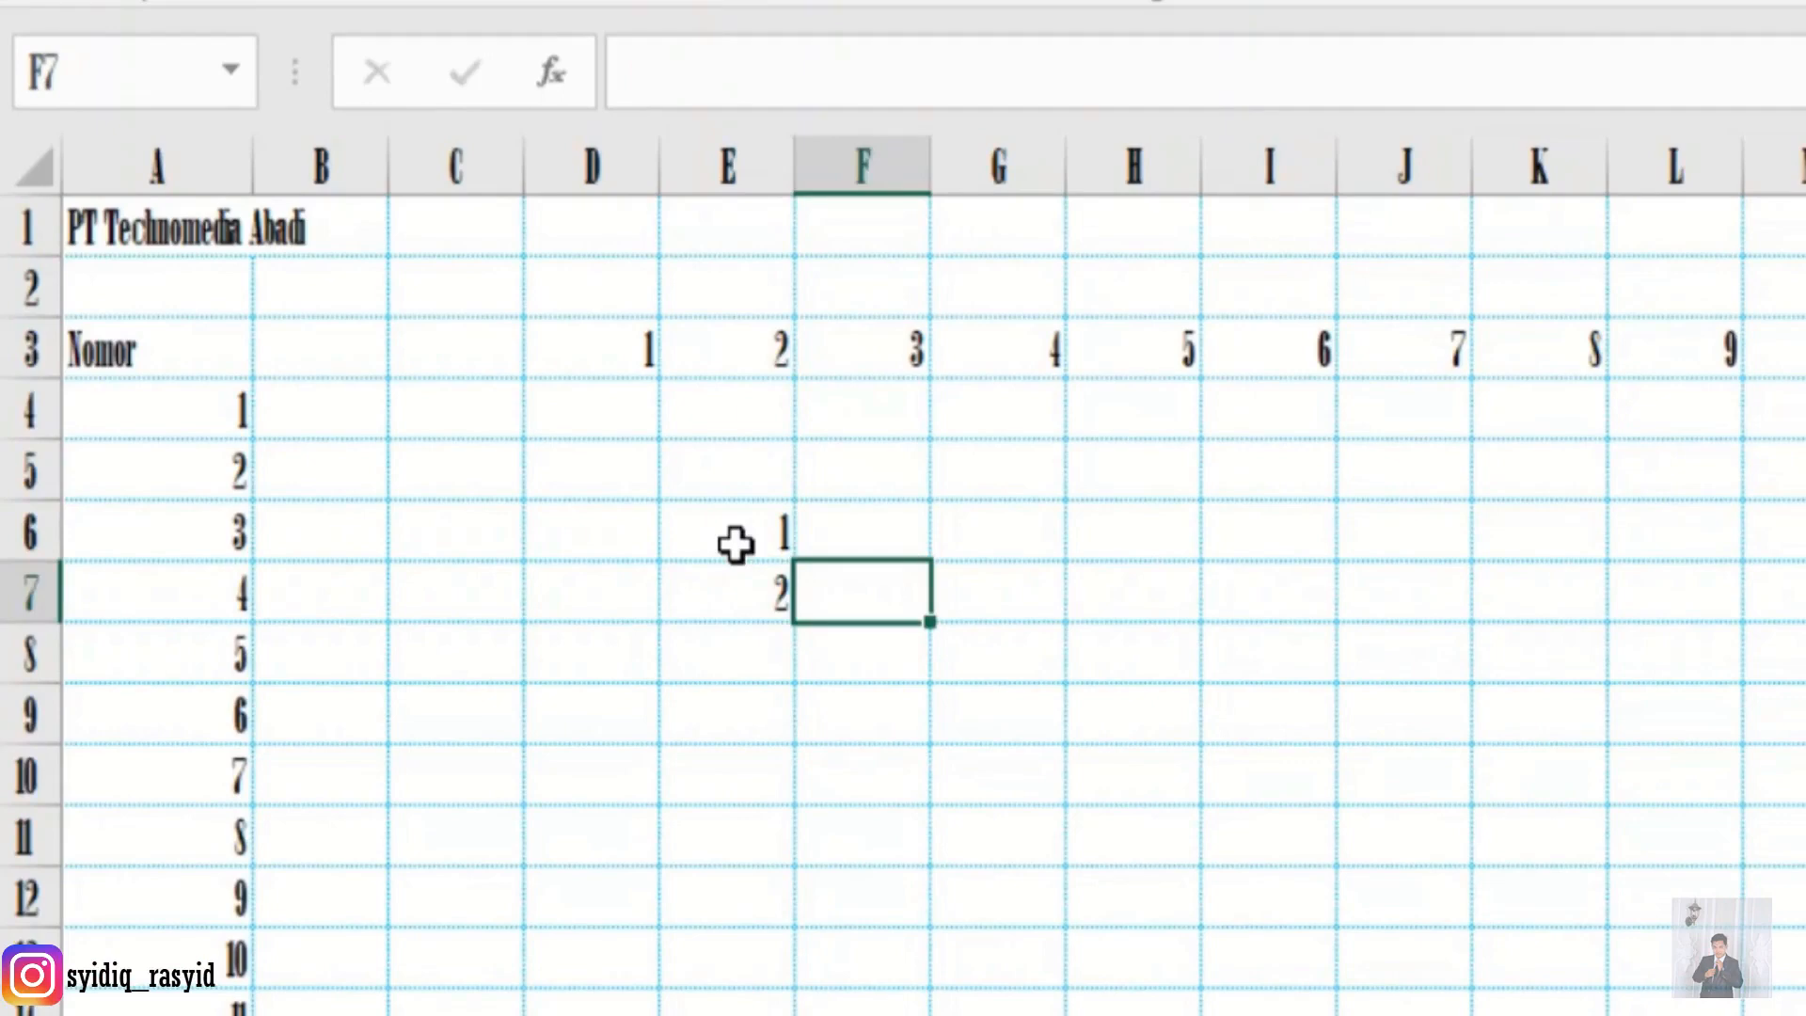
Left-align the number in E6 and centre the number in E7.
{"action": "left_click", "coordinate": [736, 544]}
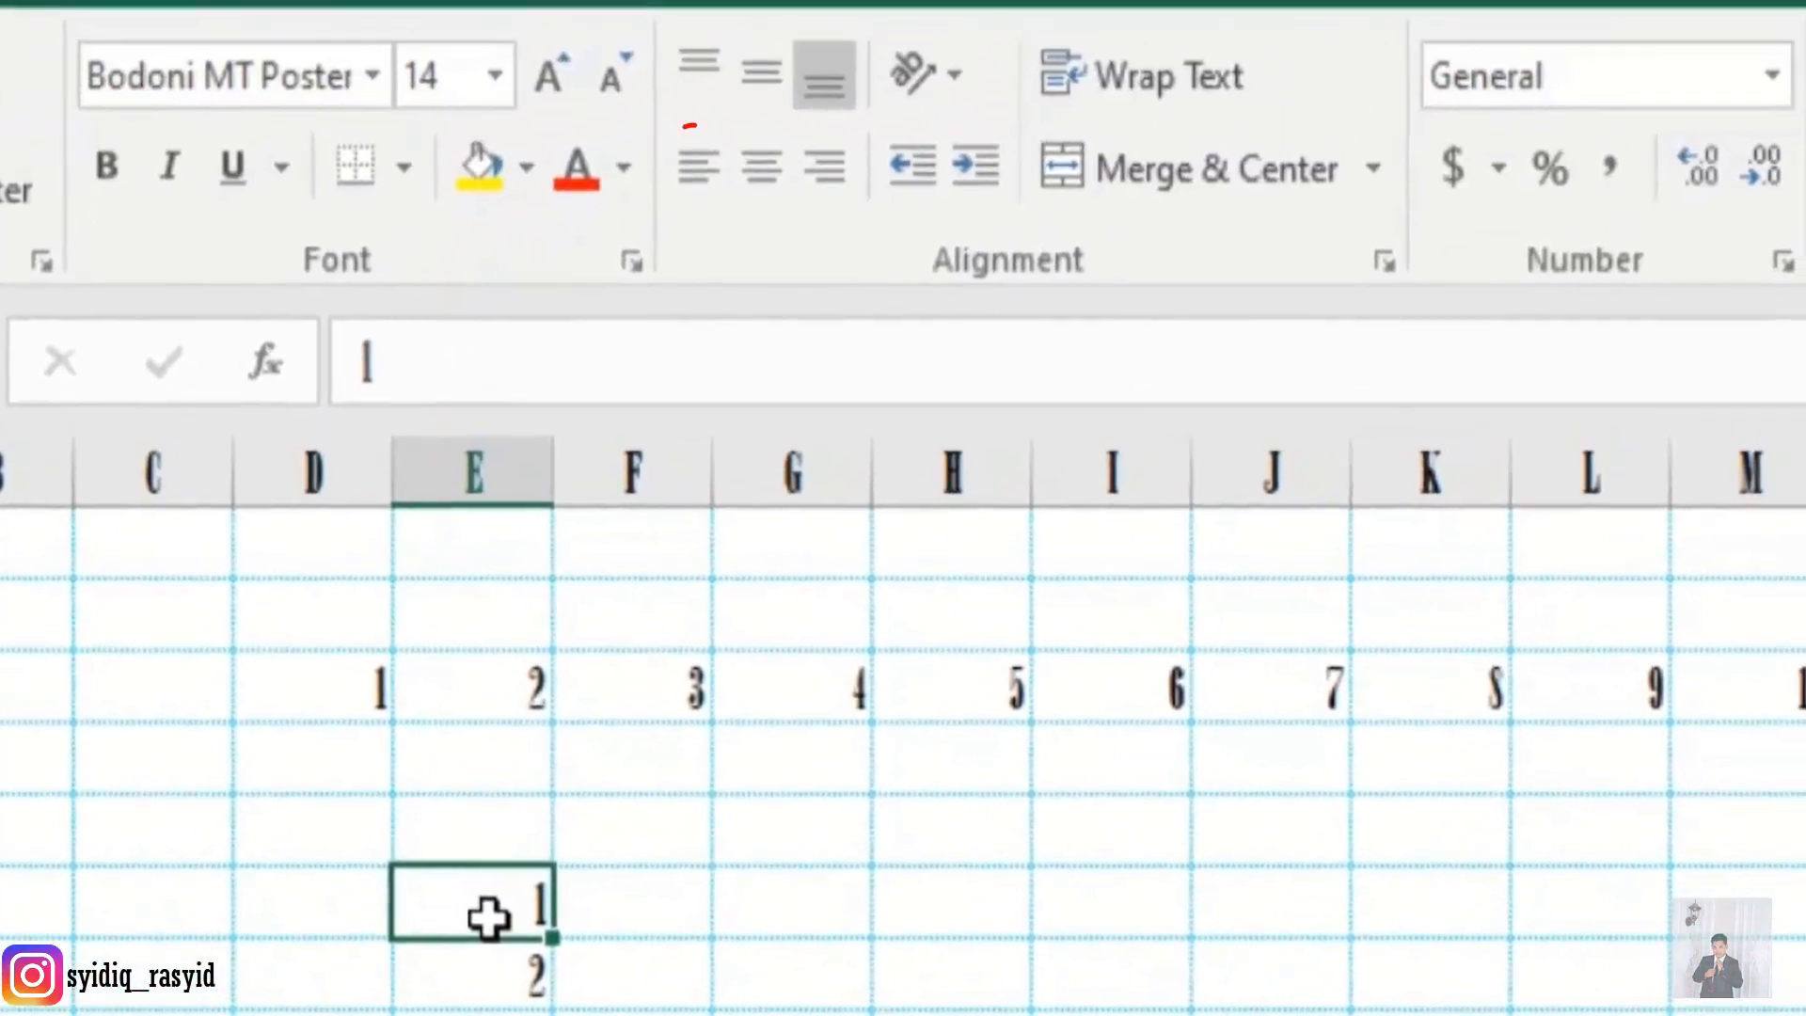
{"action": "left_click", "coordinate": [706, 188]}
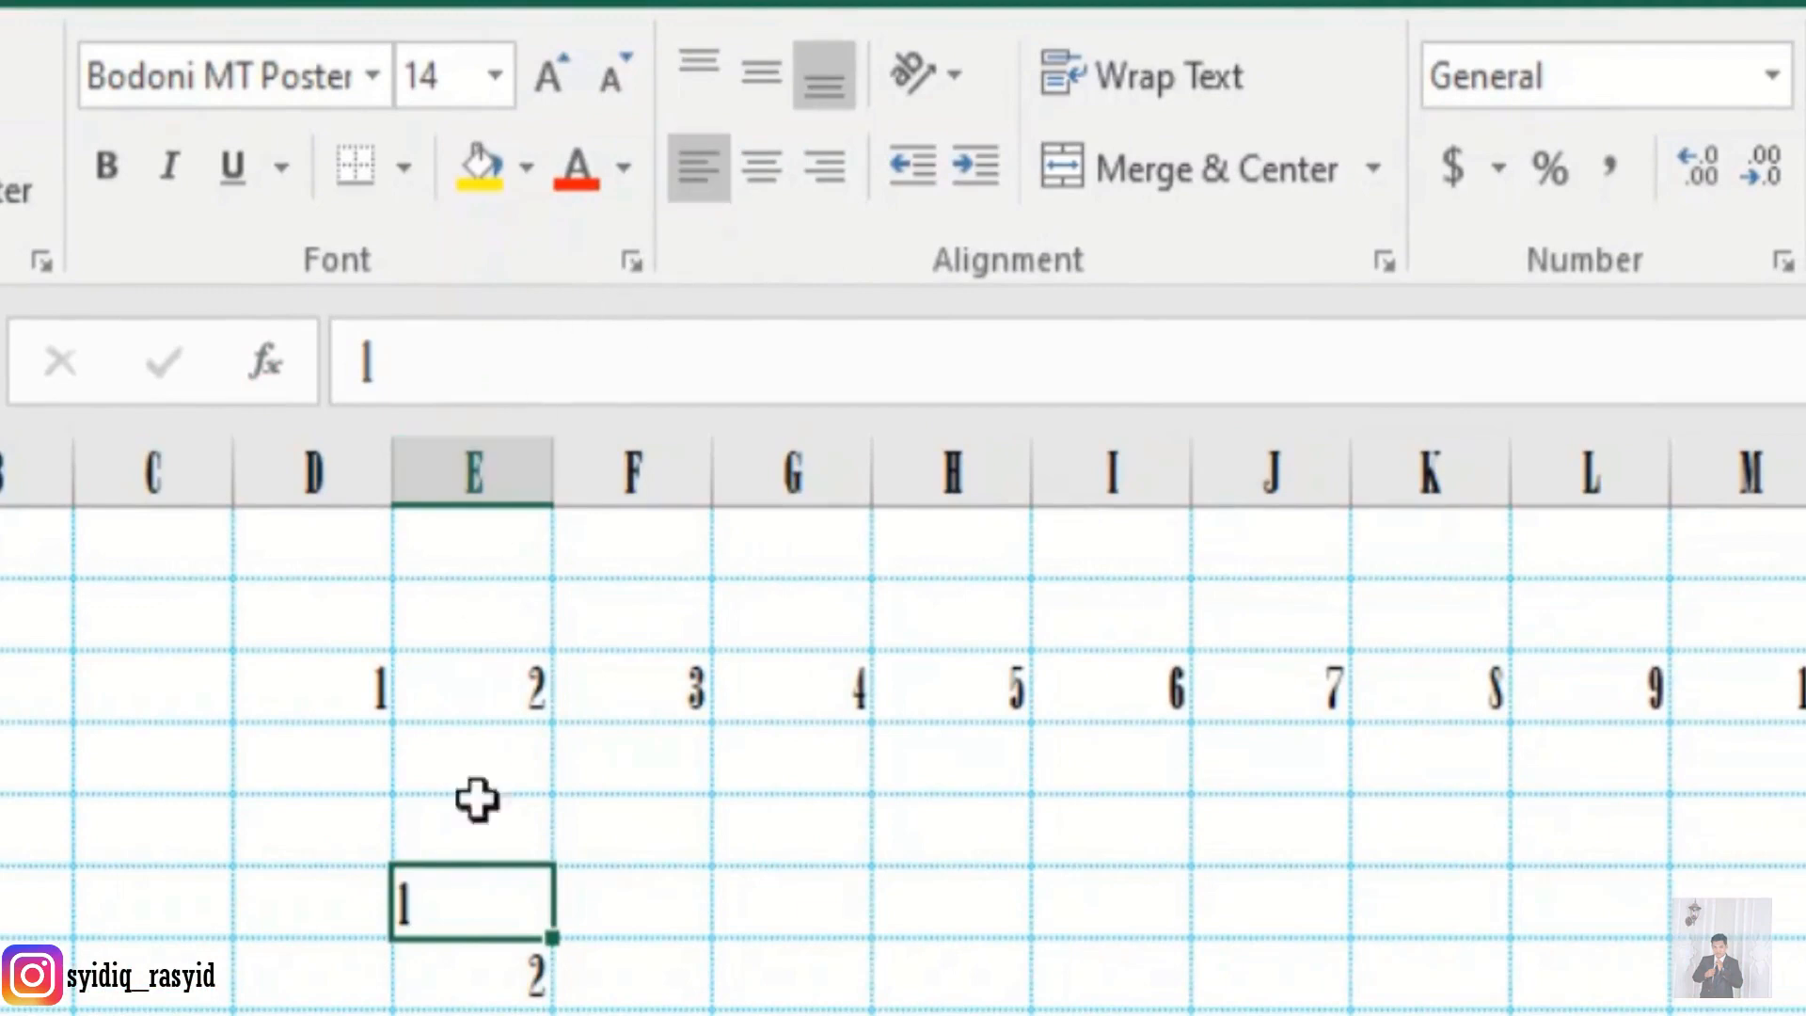
{"action": "left_click", "coordinate": [486, 993]}
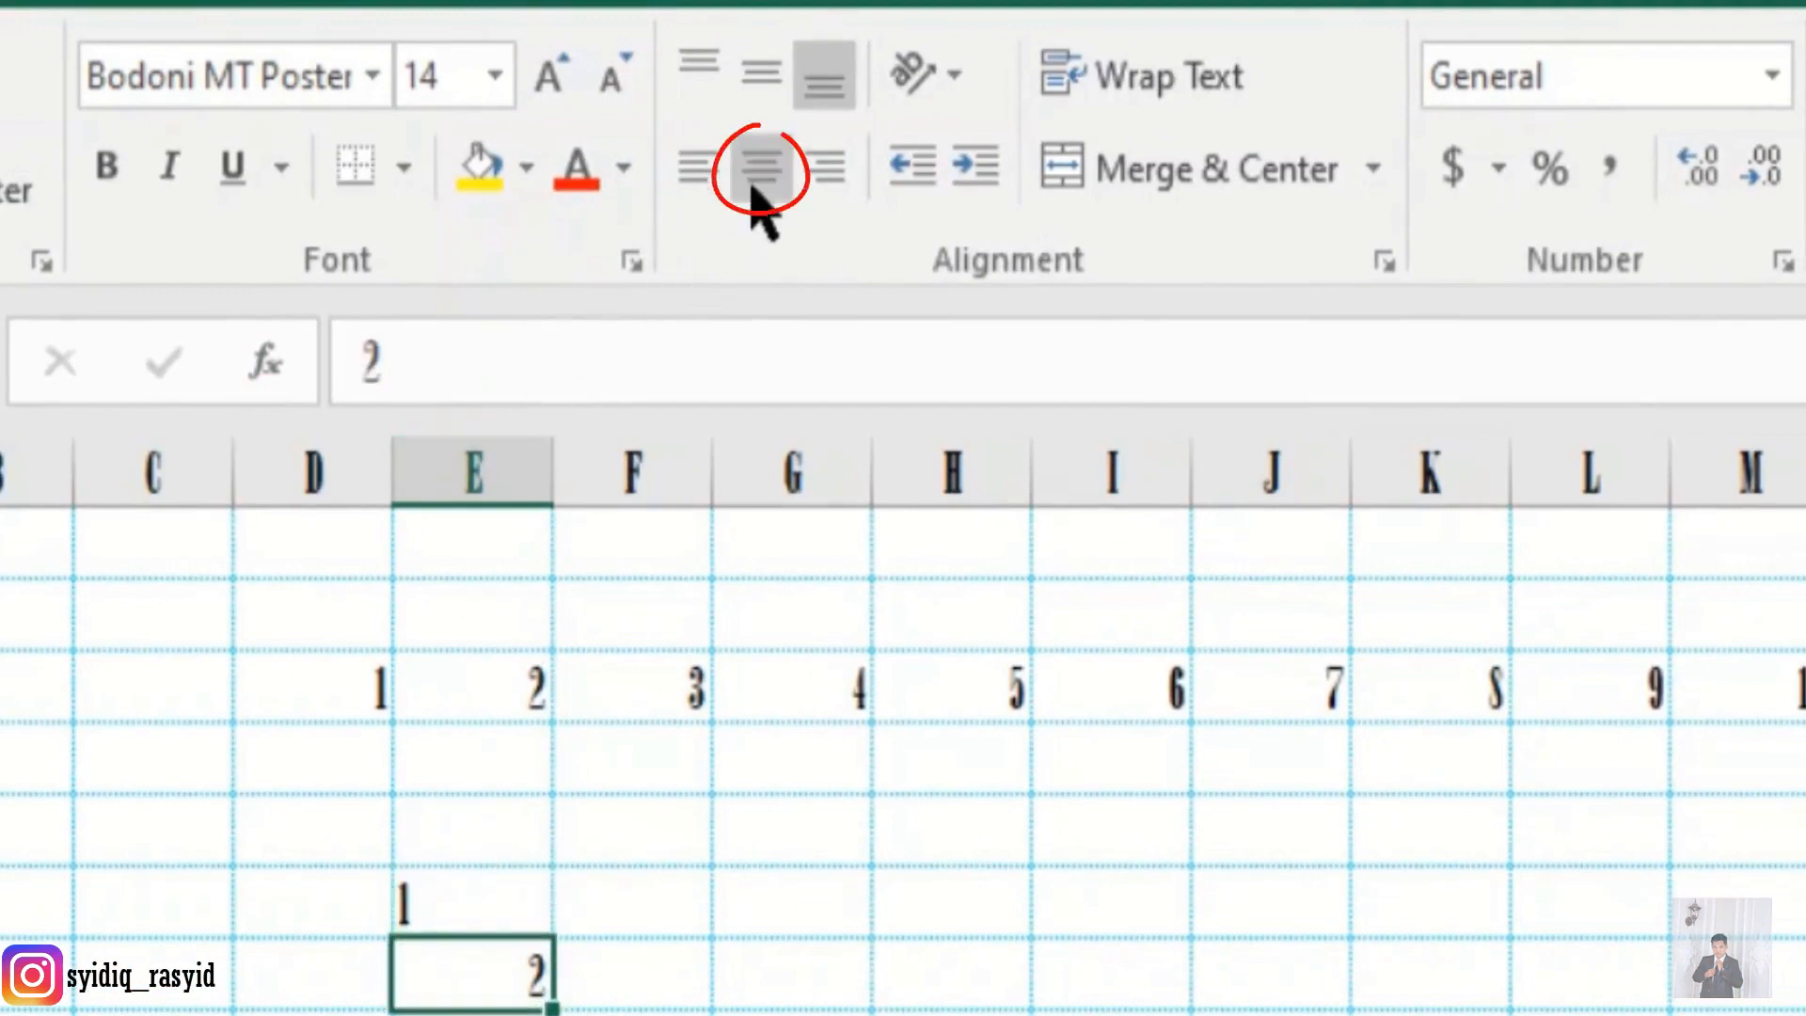
{"action": "left_click", "coordinate": [754, 177]}
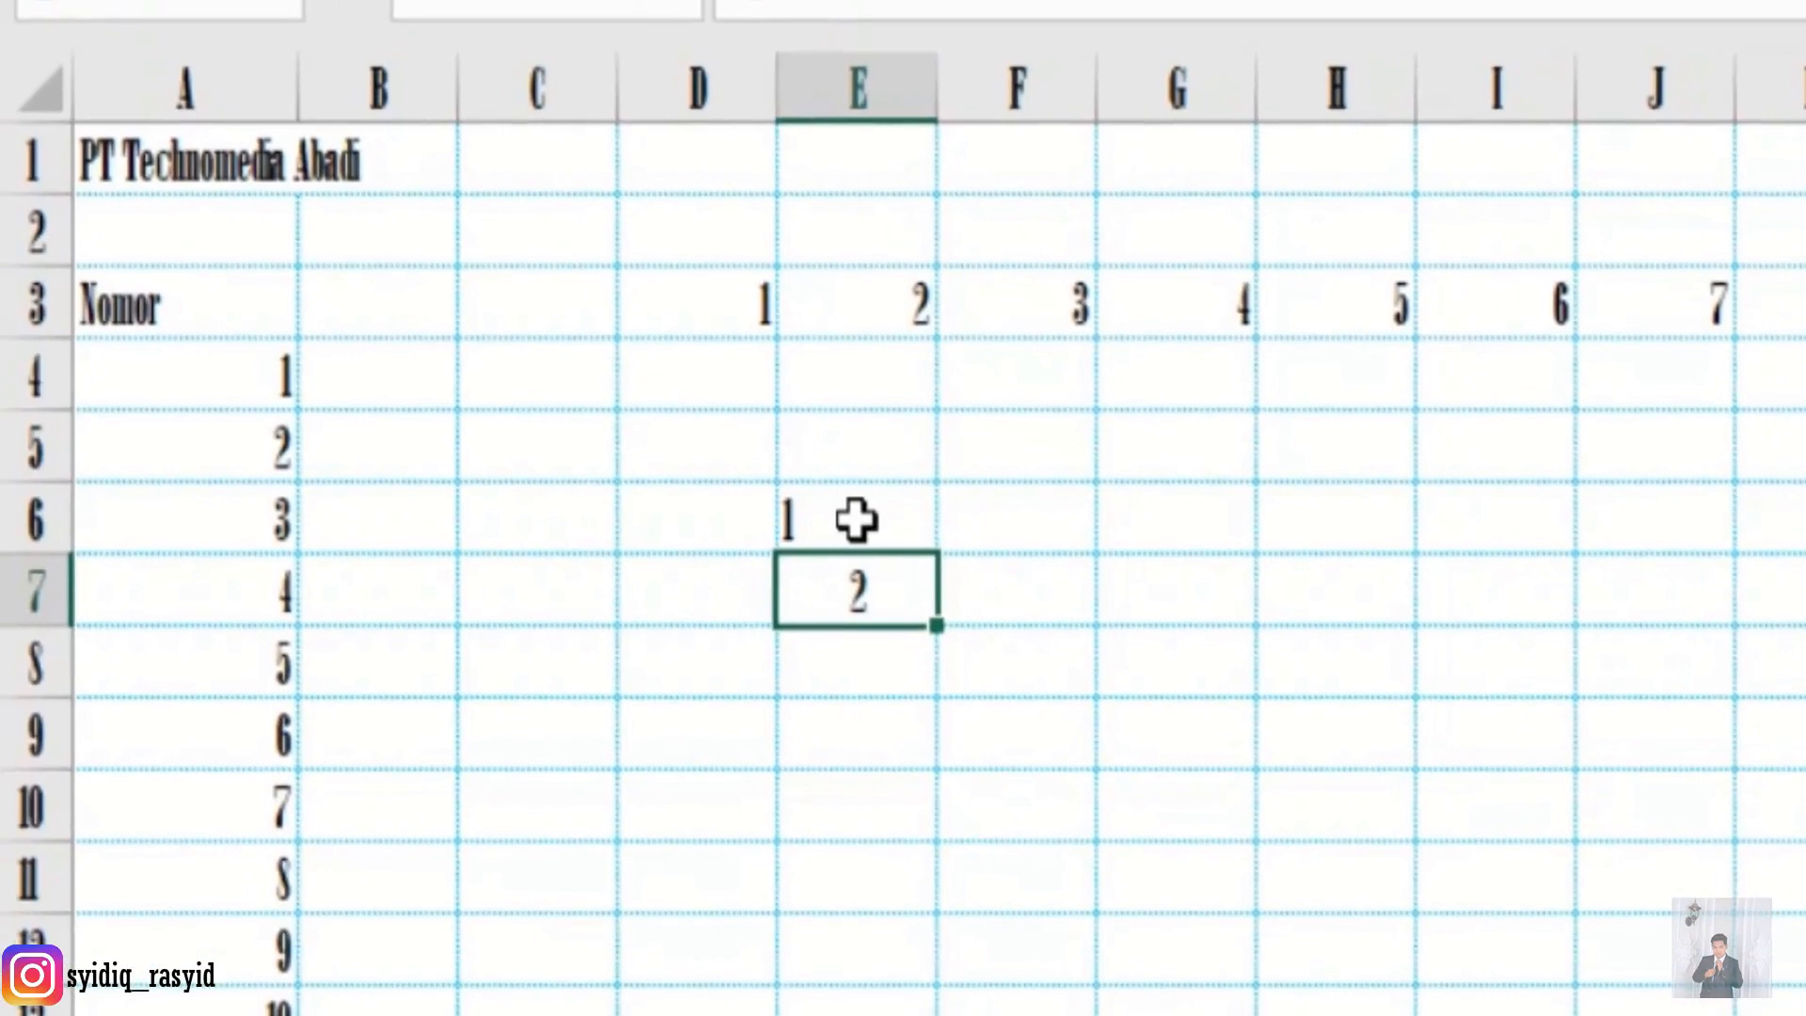
Auto-fill the differently aligned pair E6:E7 down column E to E15.
{"action": "left_click_drag", "start_coordinate": [856, 521], "coordinate": [867, 576]}
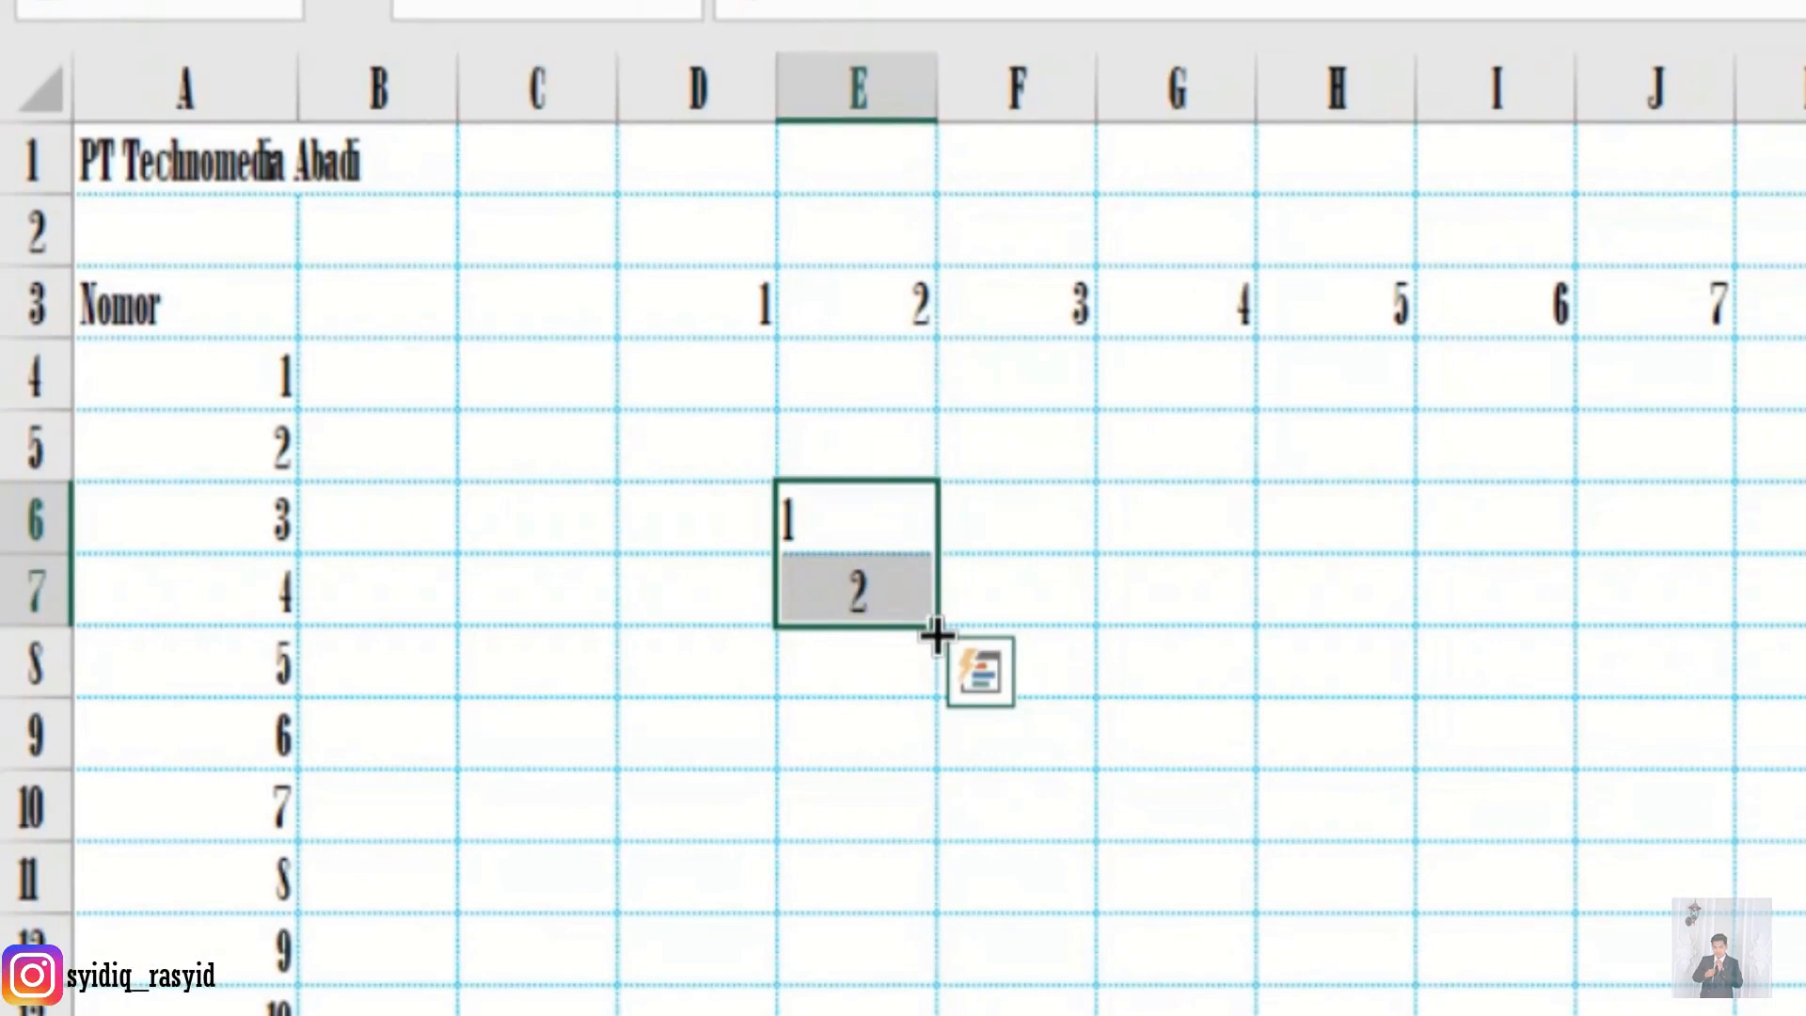
{"action": "left_click_drag", "start_coordinate": [935, 645], "coordinate": [938, 808]}
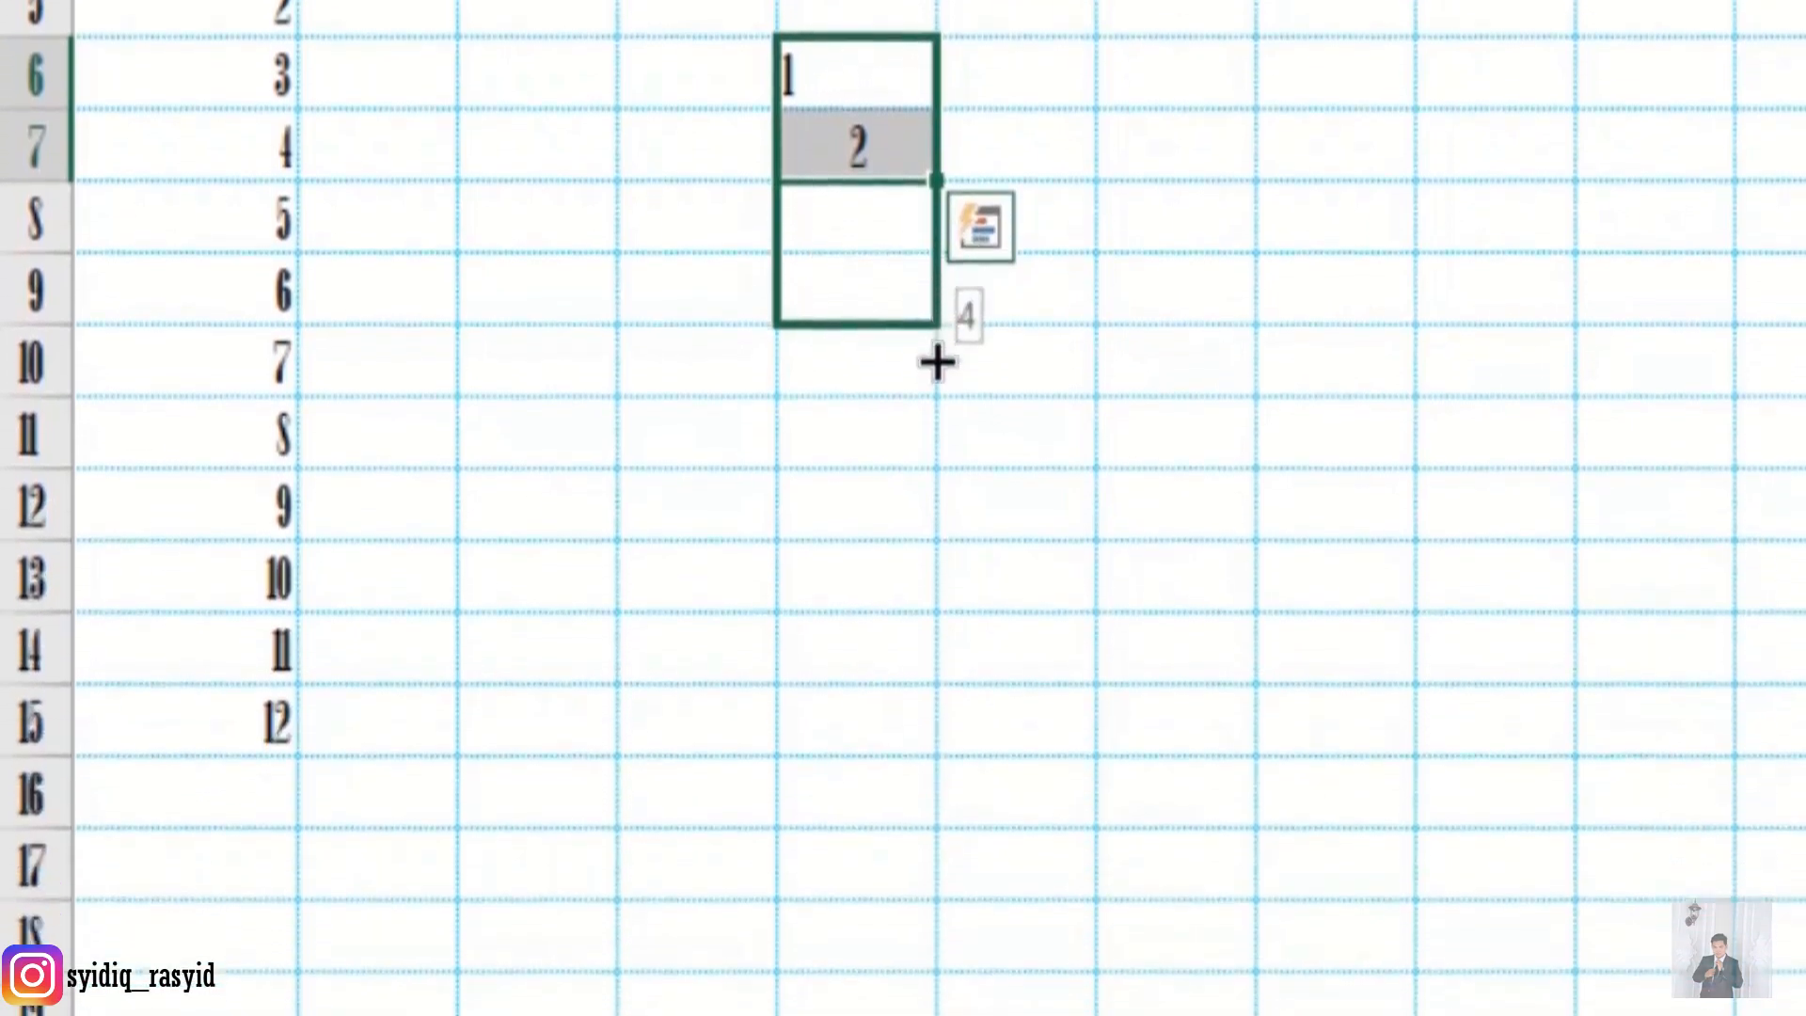
{"action": "left_click_drag", "start_coordinate": [938, 362], "coordinate": [990, 750]}
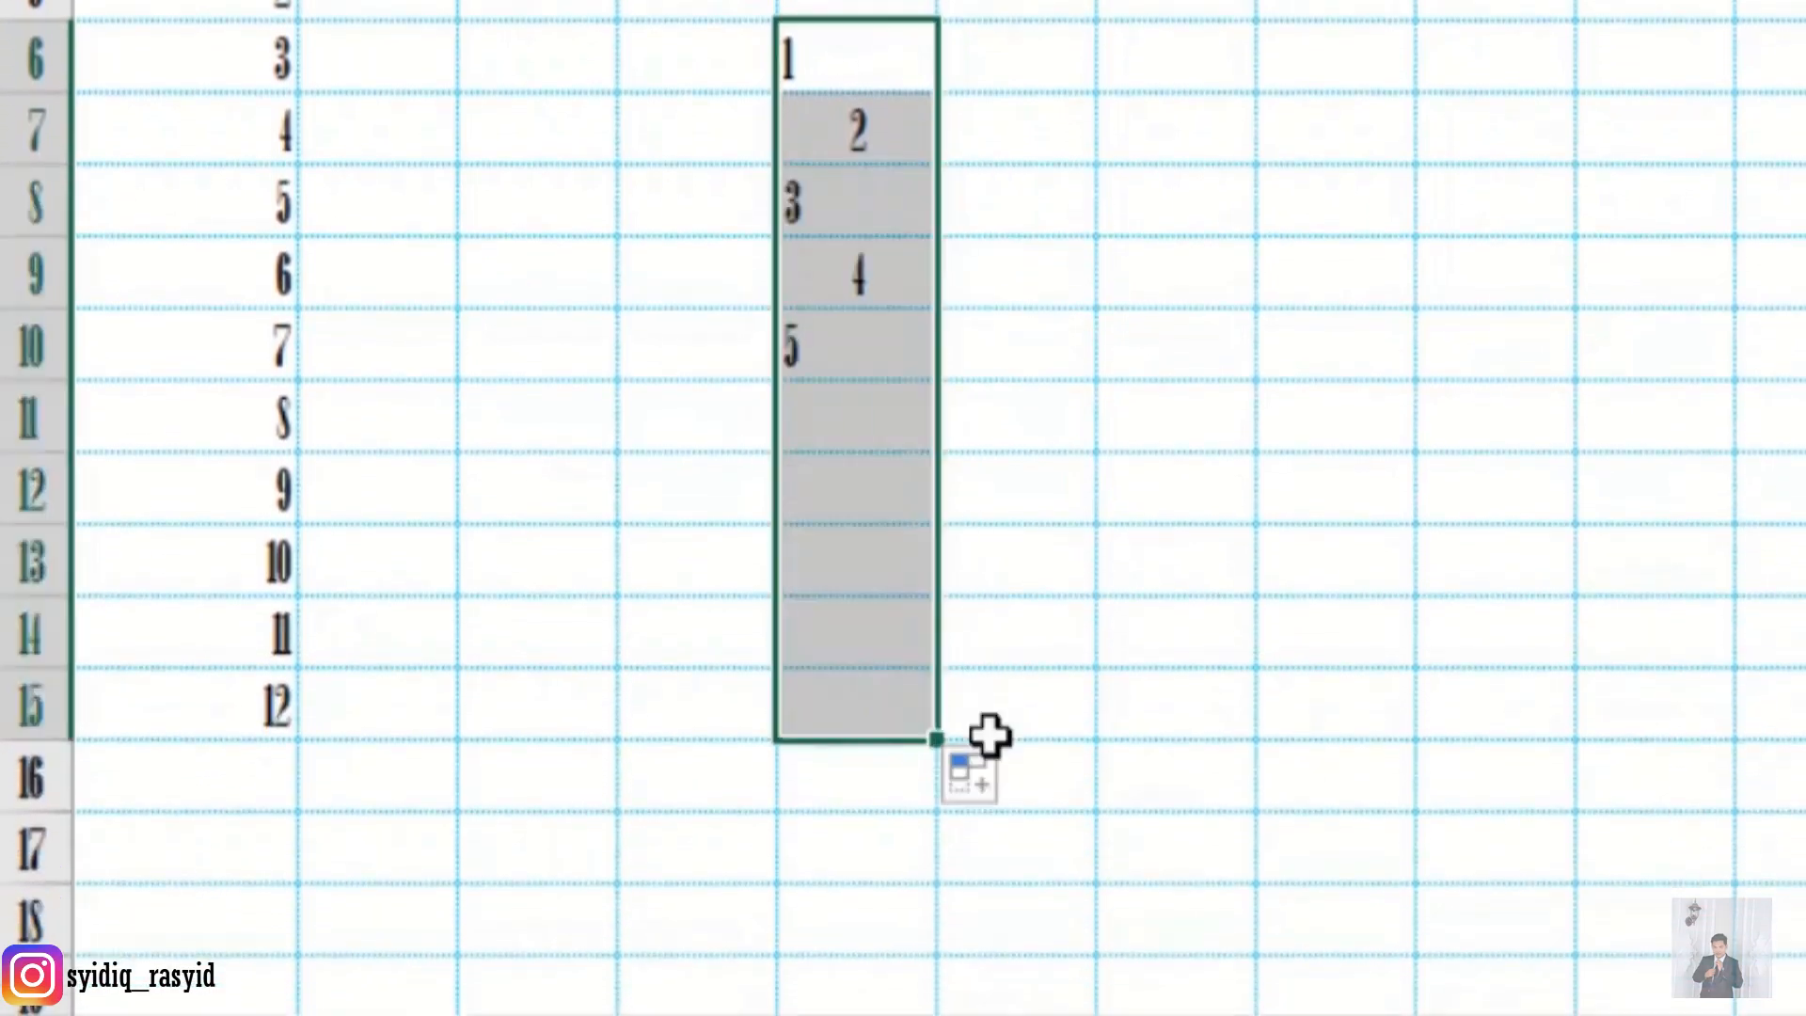